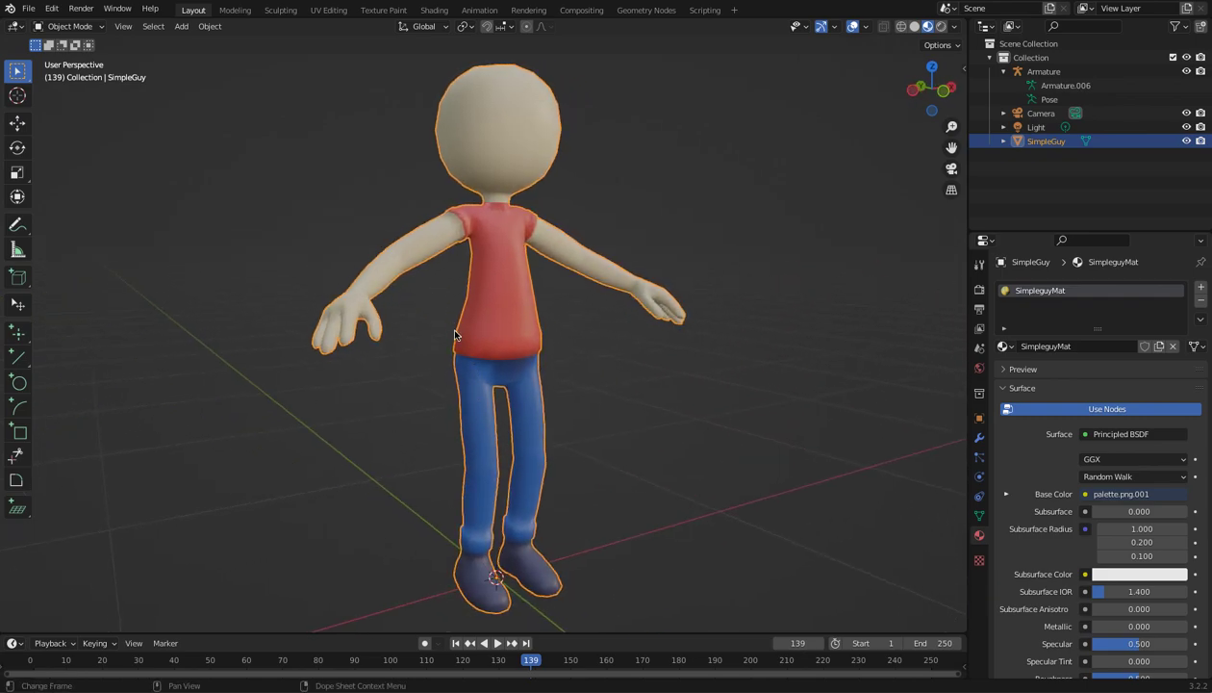
- Inspect the character from several angles, checking its texture in the Shading layout, then return to Layout
middle_drag(449, 363, 416, 416)
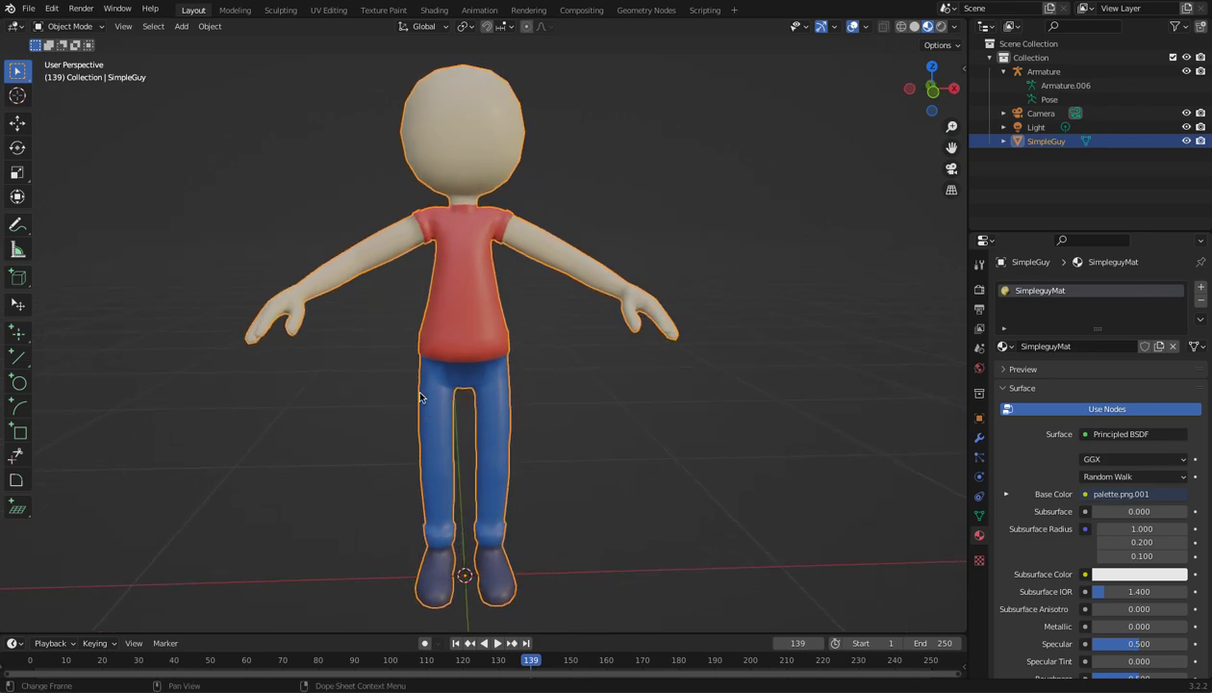
middle_drag(420, 396, 556, 439)
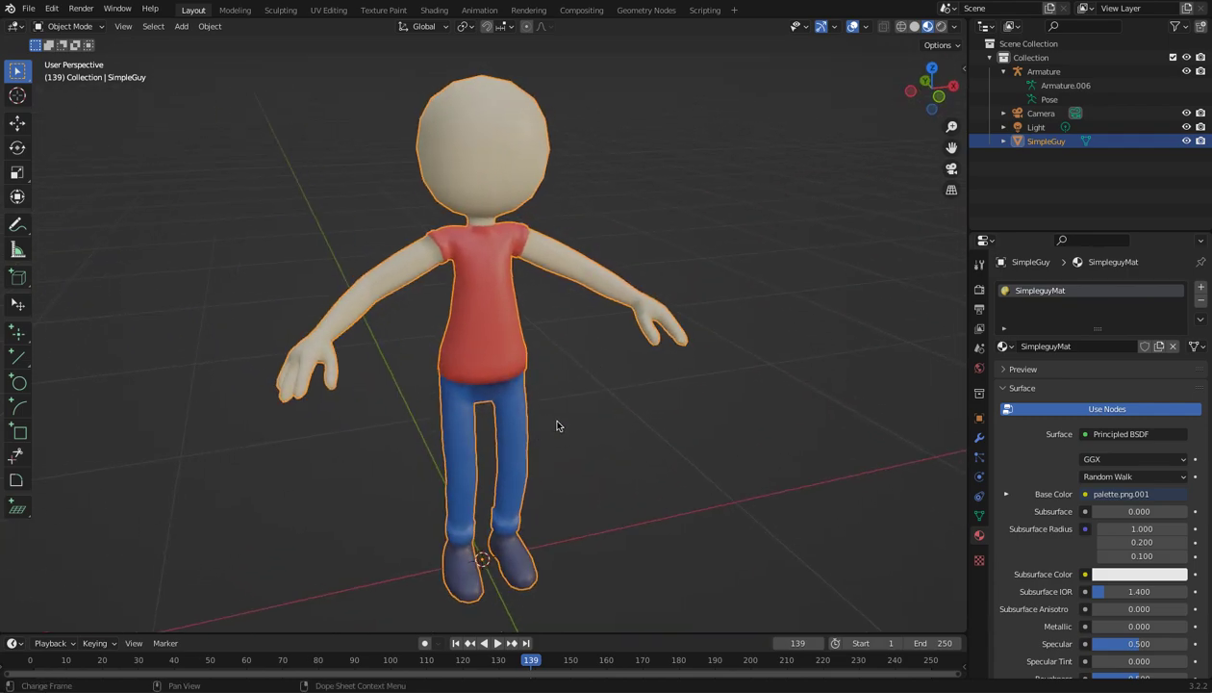
middle_drag(556, 426, 571, 428)
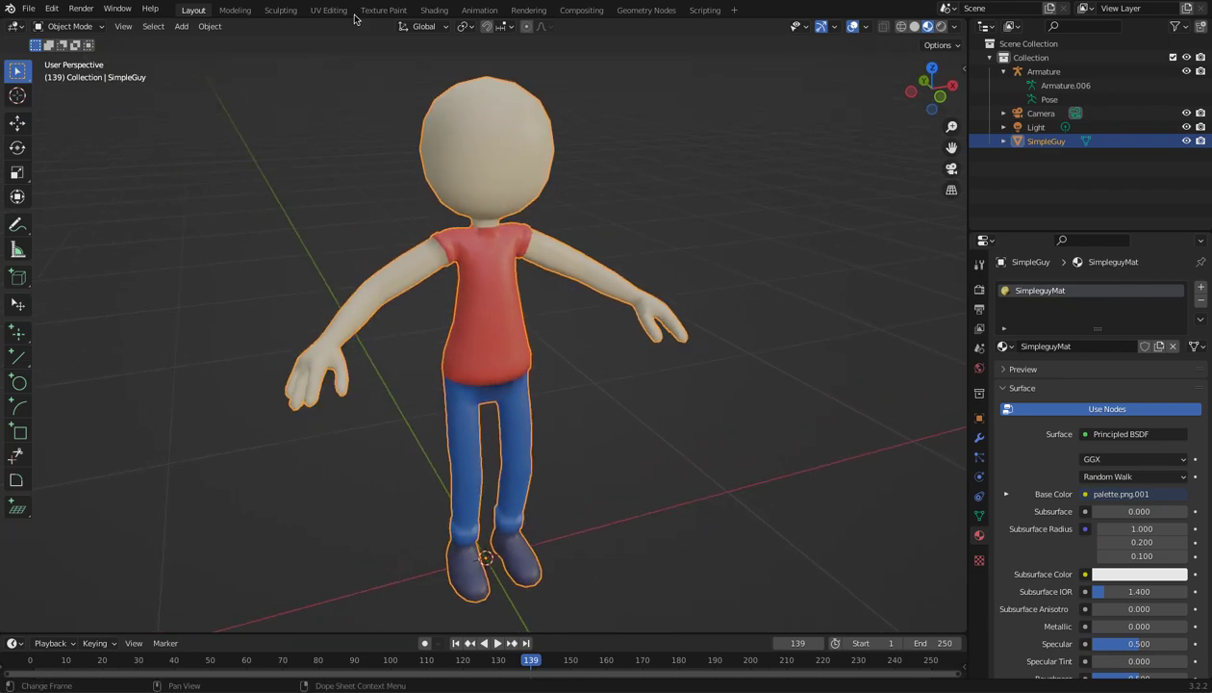
click(433, 10)
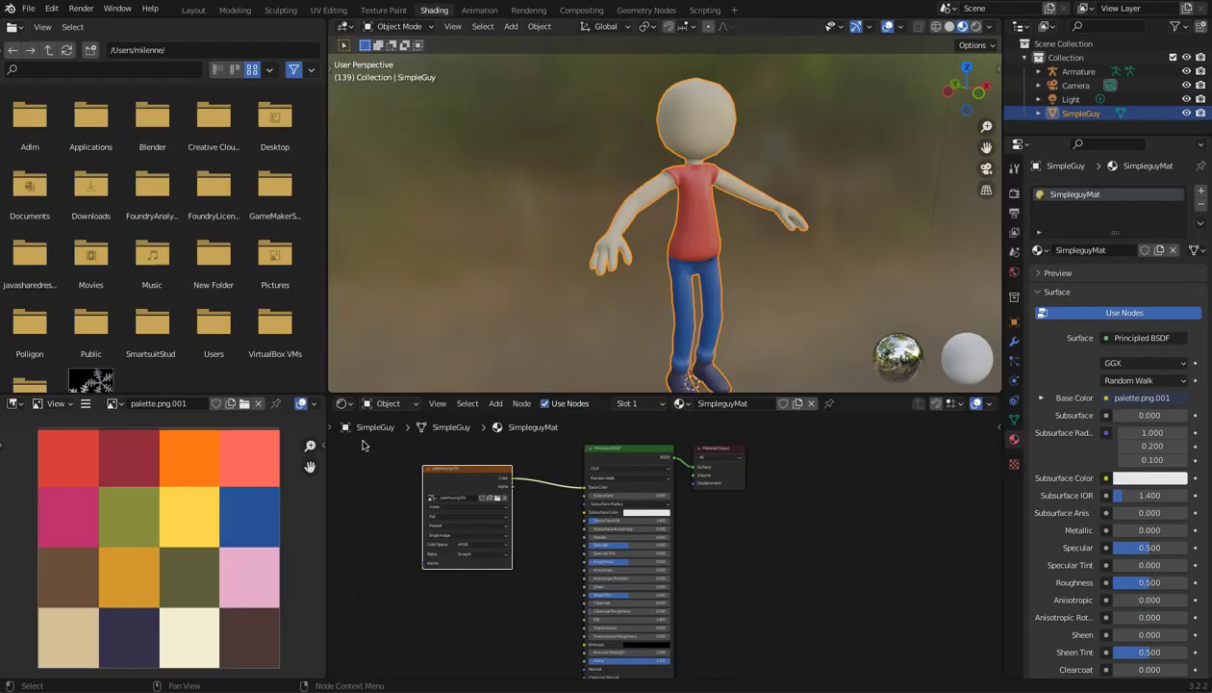
mouse_move(483, 471)
mouse_down()
mouse_move(465, 471)
mouse_move(496, 469)
mouse_up()
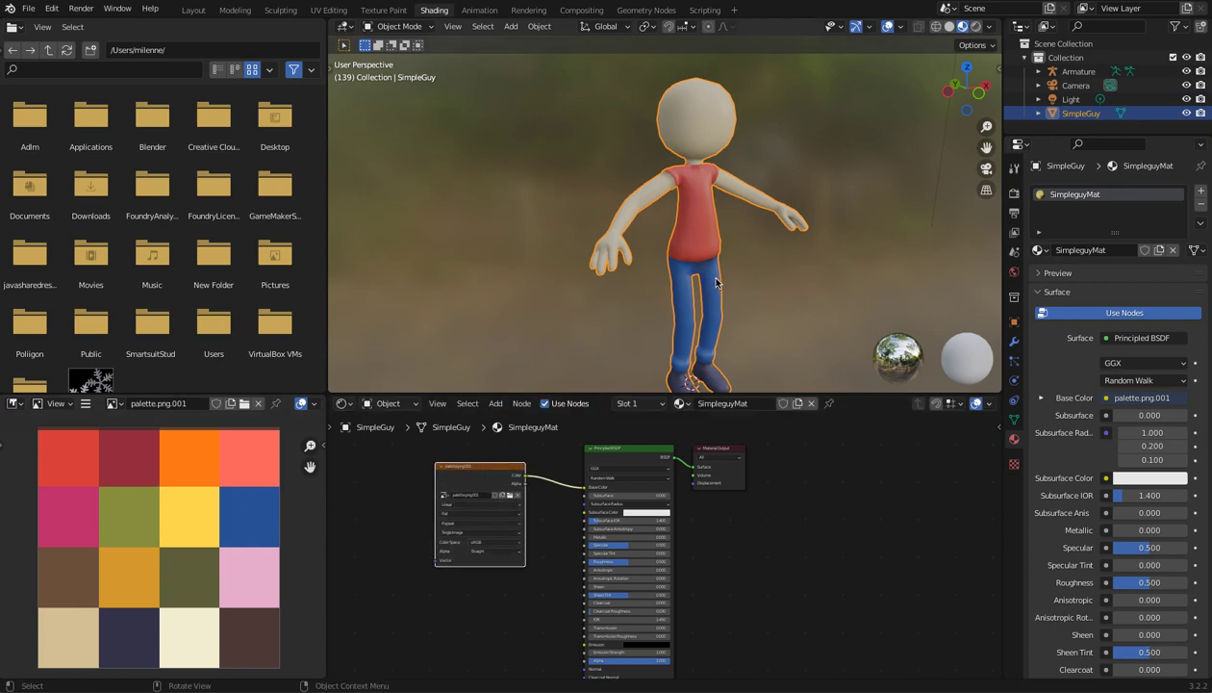
middle_drag(715, 282, 627, 286)
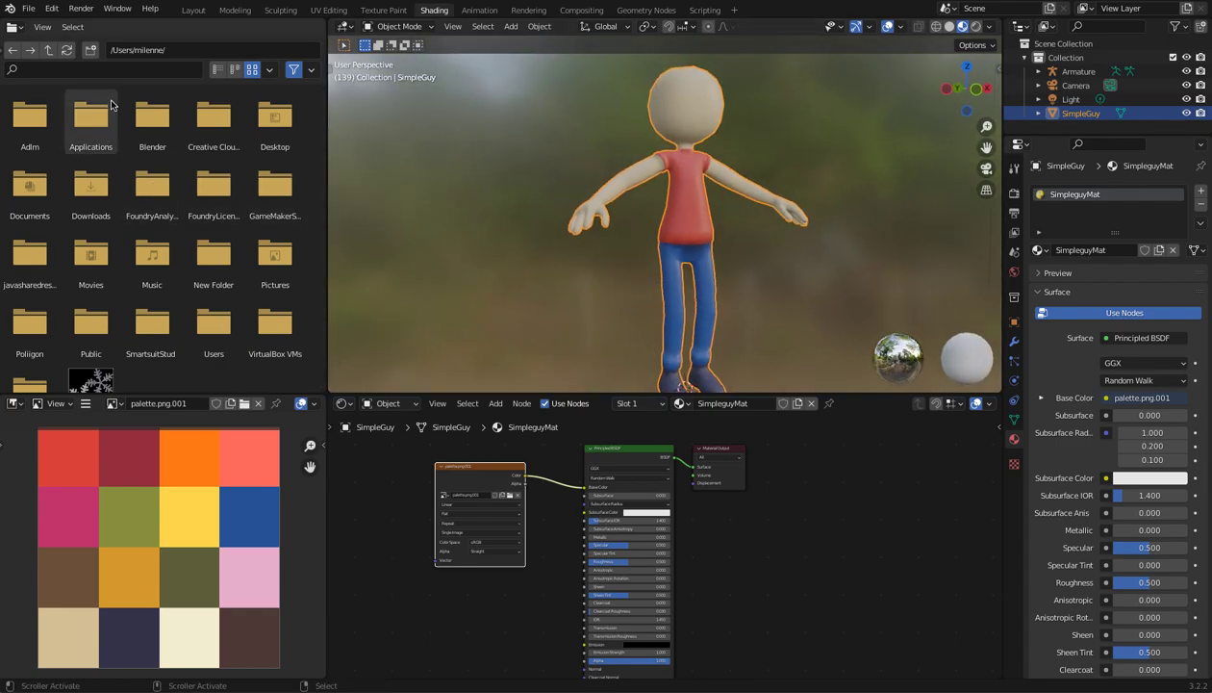
click(193, 11)
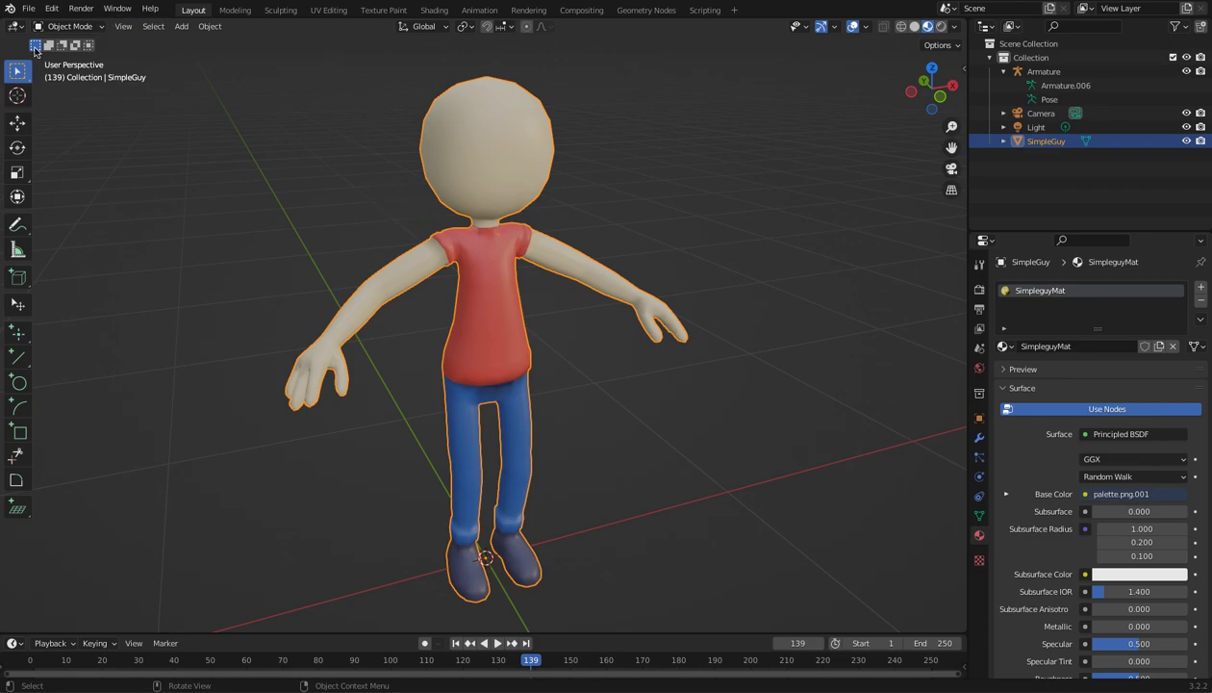
- Export the selected character as FBX to exporttomixamo/SimpleGuy.fbx
click(28, 8)
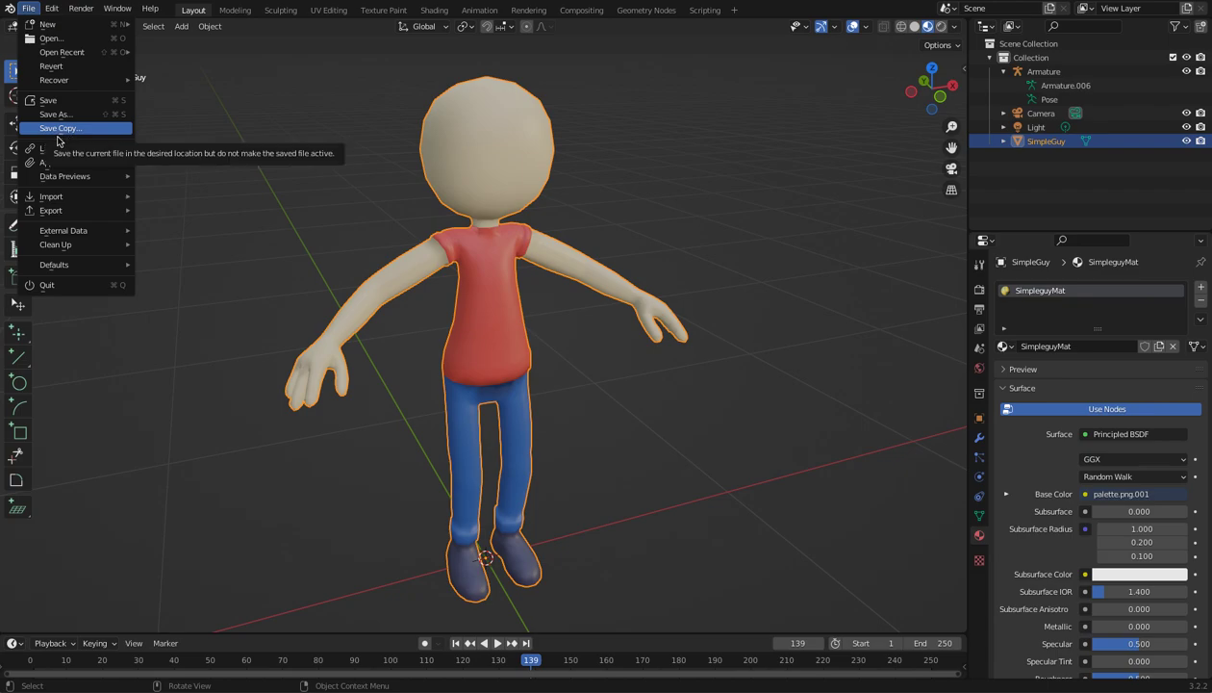
mouse_move(56, 200)
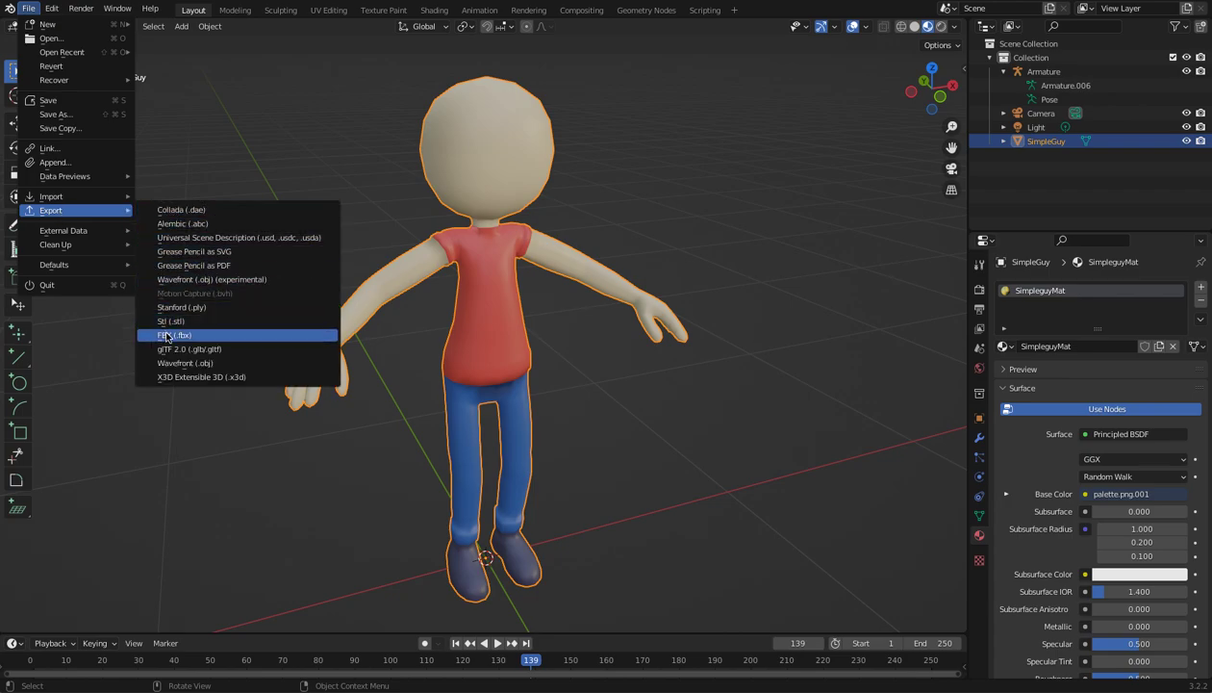
click(172, 335)
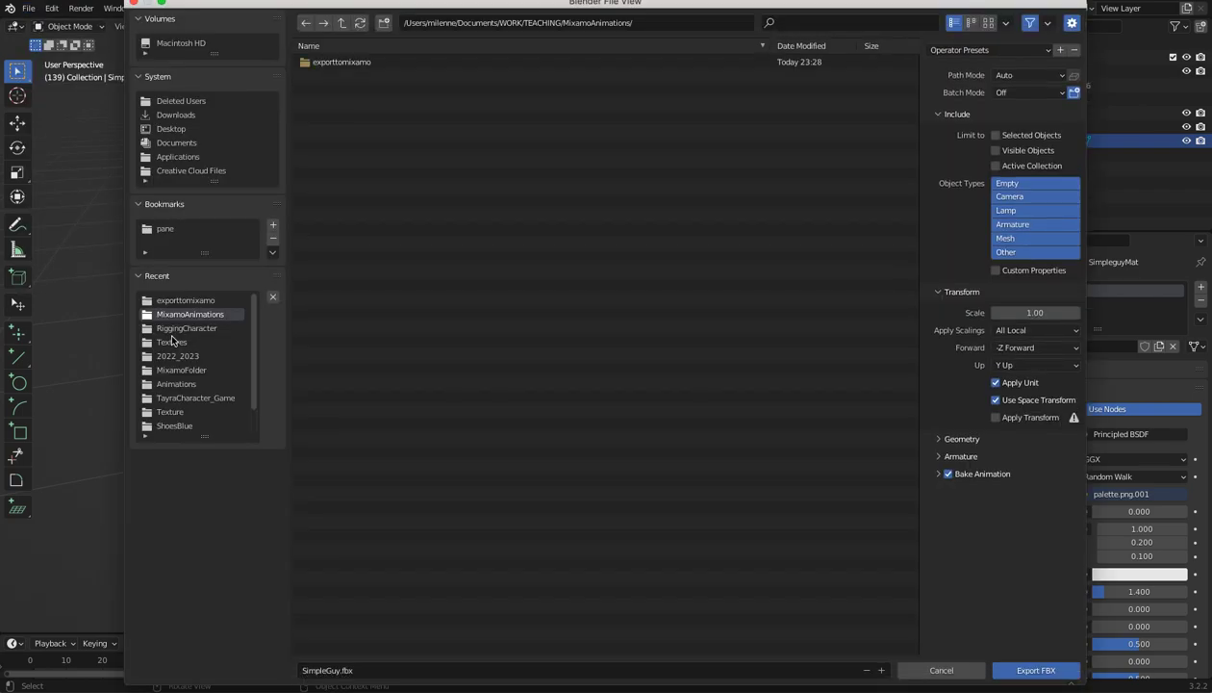
double_click(323, 63)
click(358, 671)
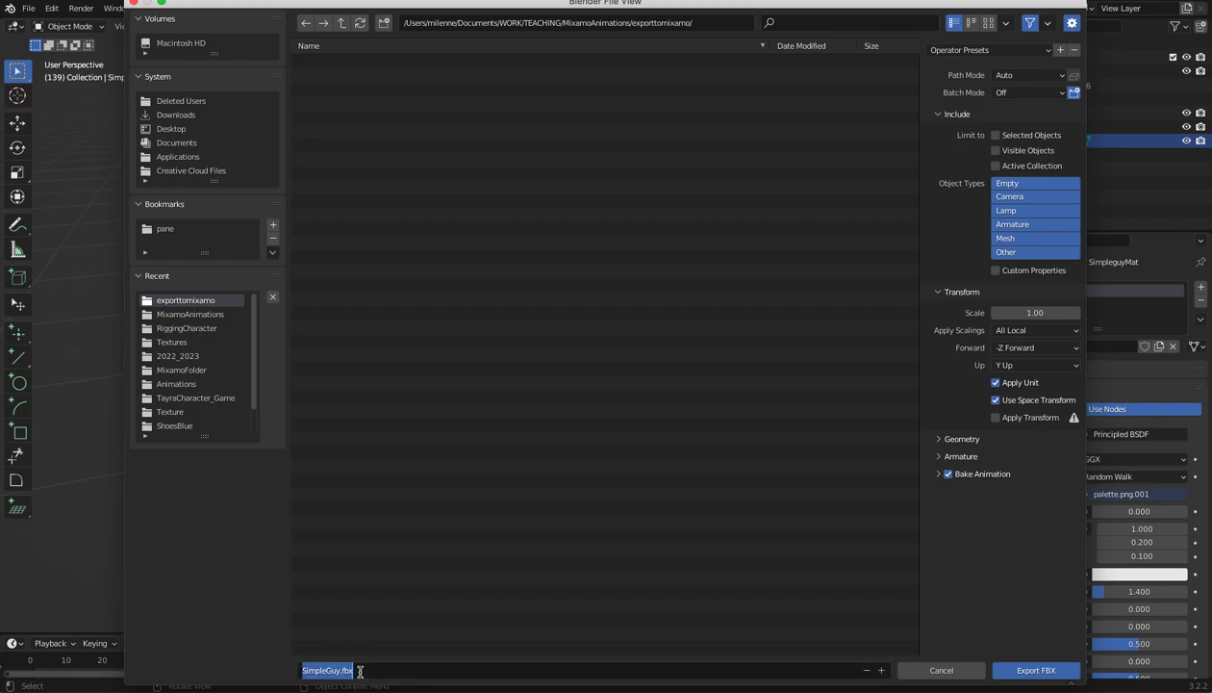
click(1020, 674)
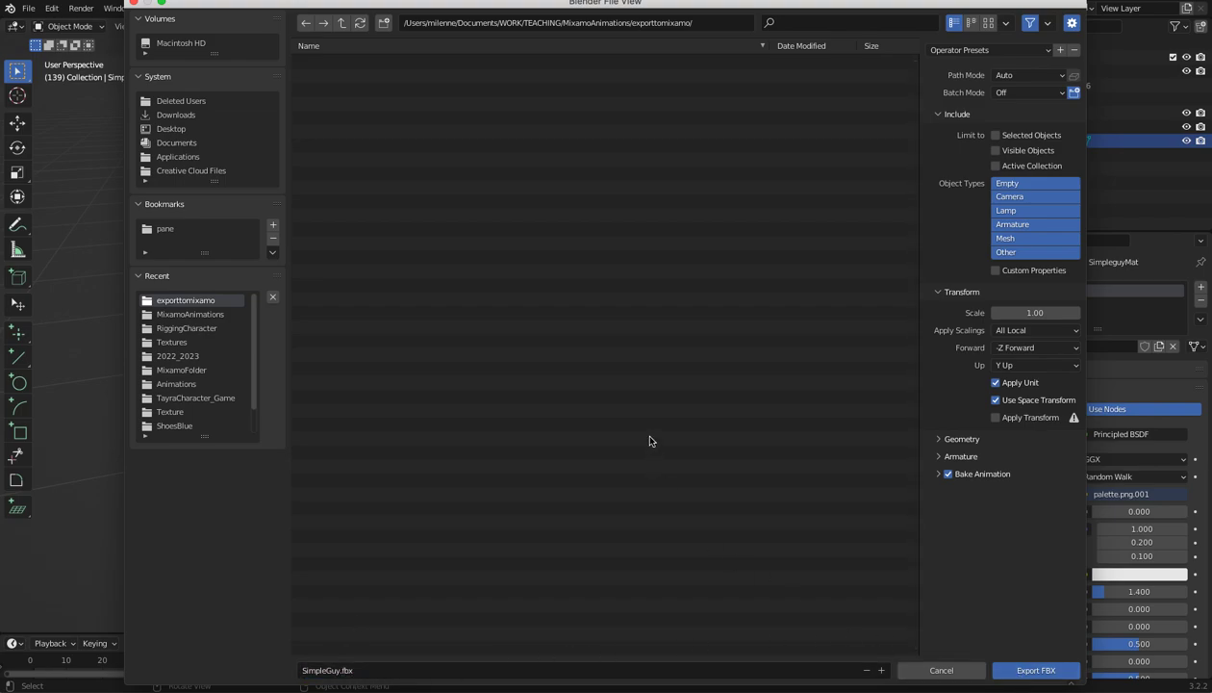
click(1020, 671)
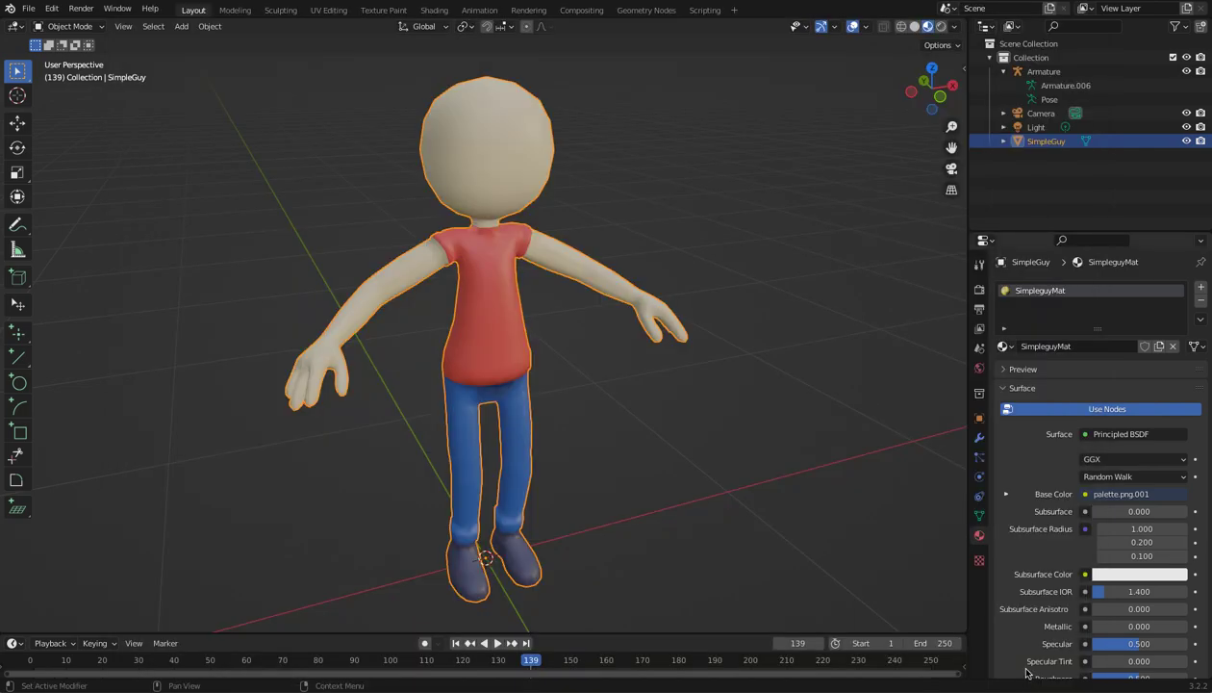
- Bring the Mixamo Chrome window forward and arrange it so the exporttomixamo folder is visible
key(super+Tab)
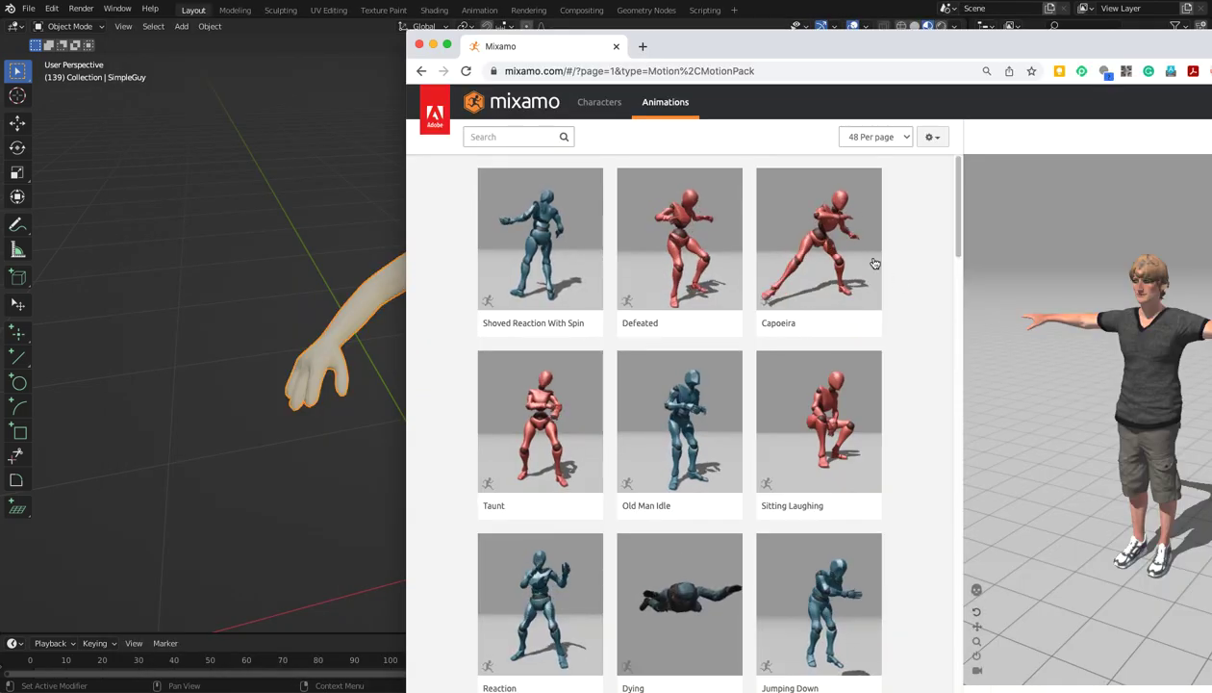
drag(877, 49, 717, 30)
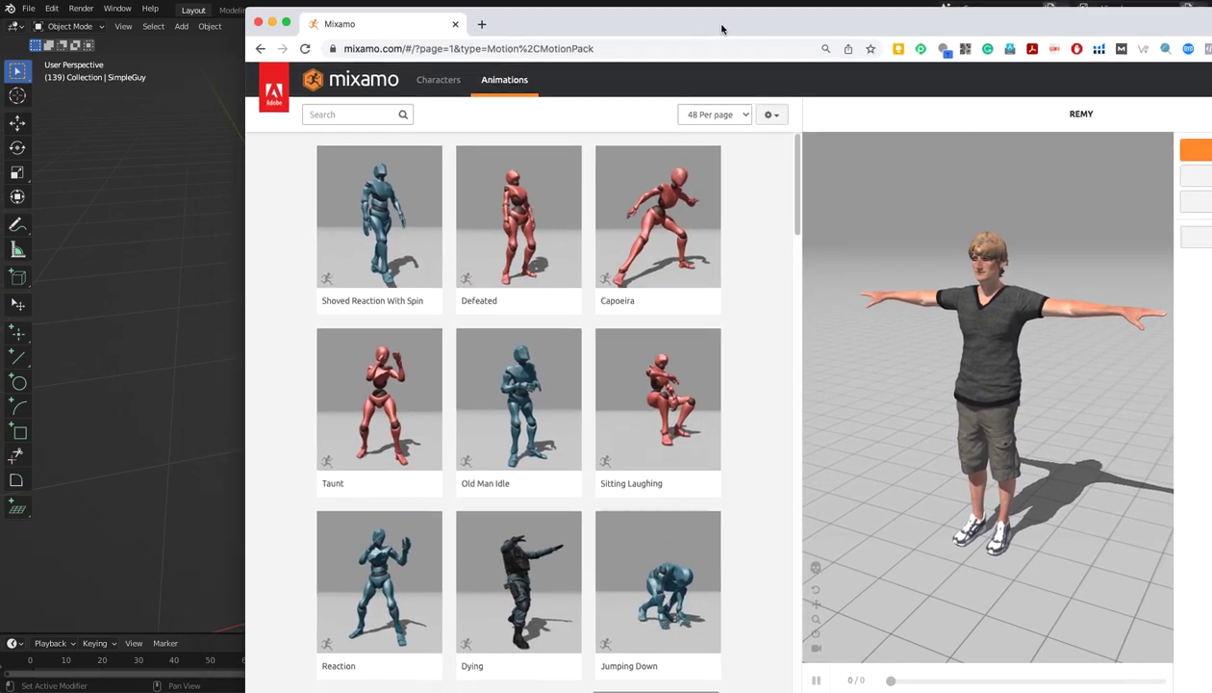
drag(924, 29, 772, 1)
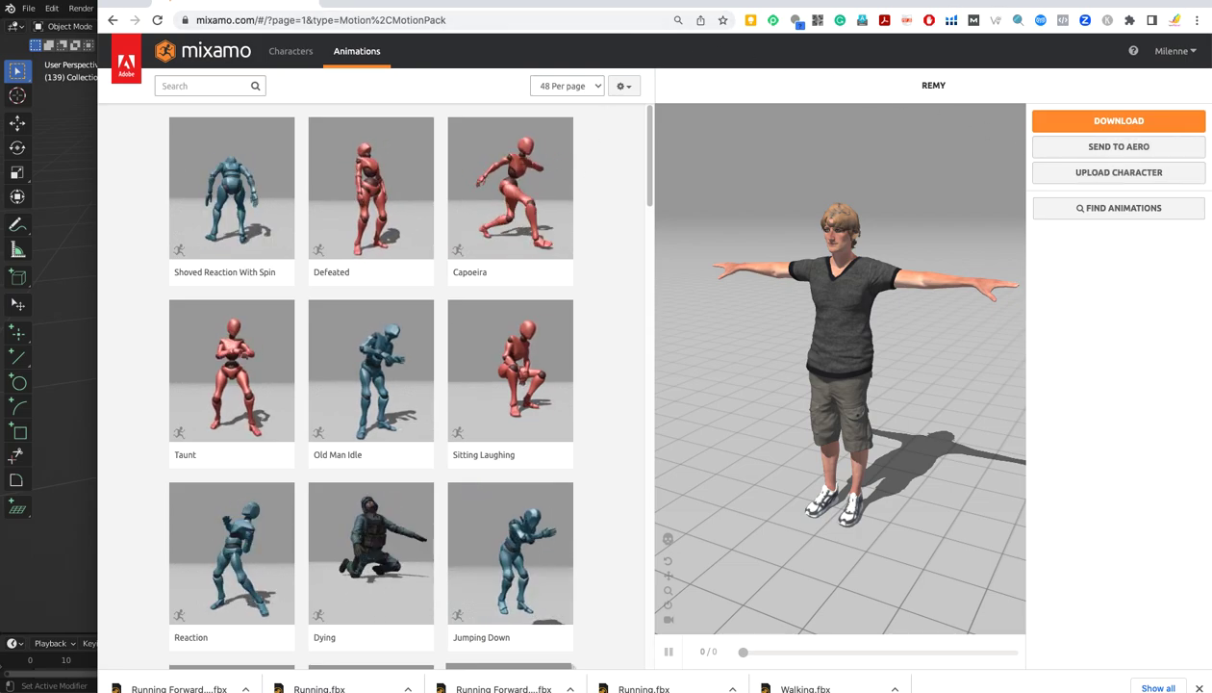
drag(34, 272, 100, 296)
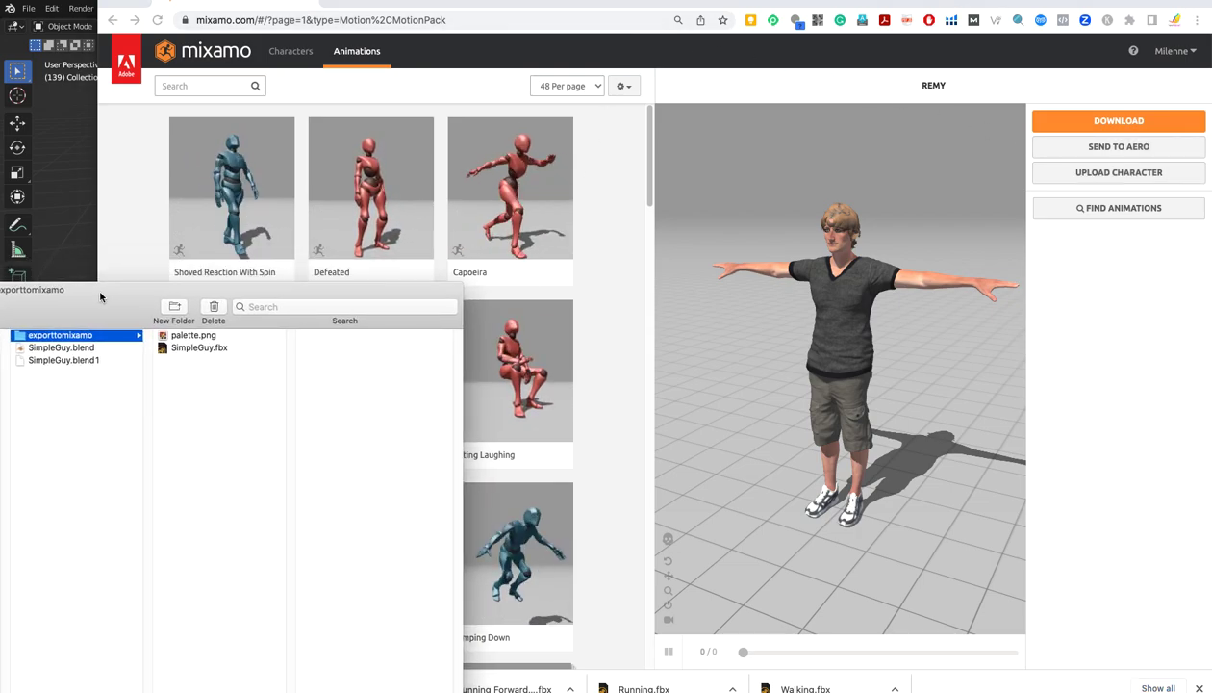
- Compress palette.png and SimpleGuy.fbx together into a zip archive
click(179, 337)
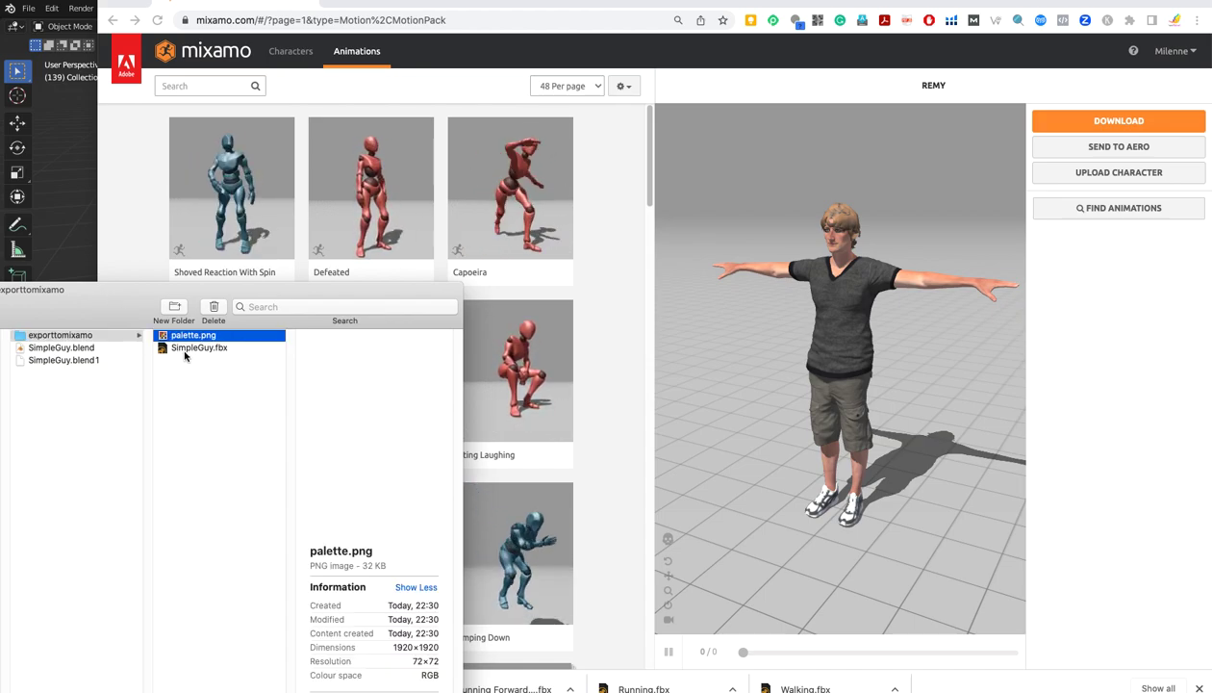
click(185, 351)
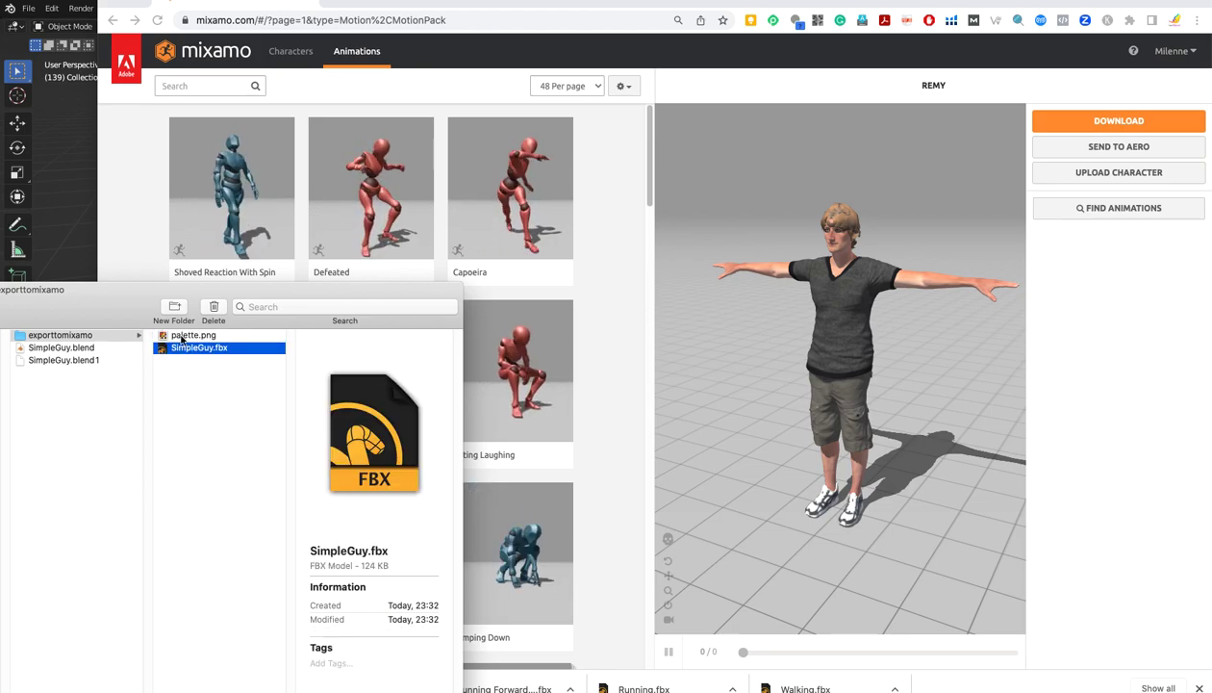
shift+click(182, 337)
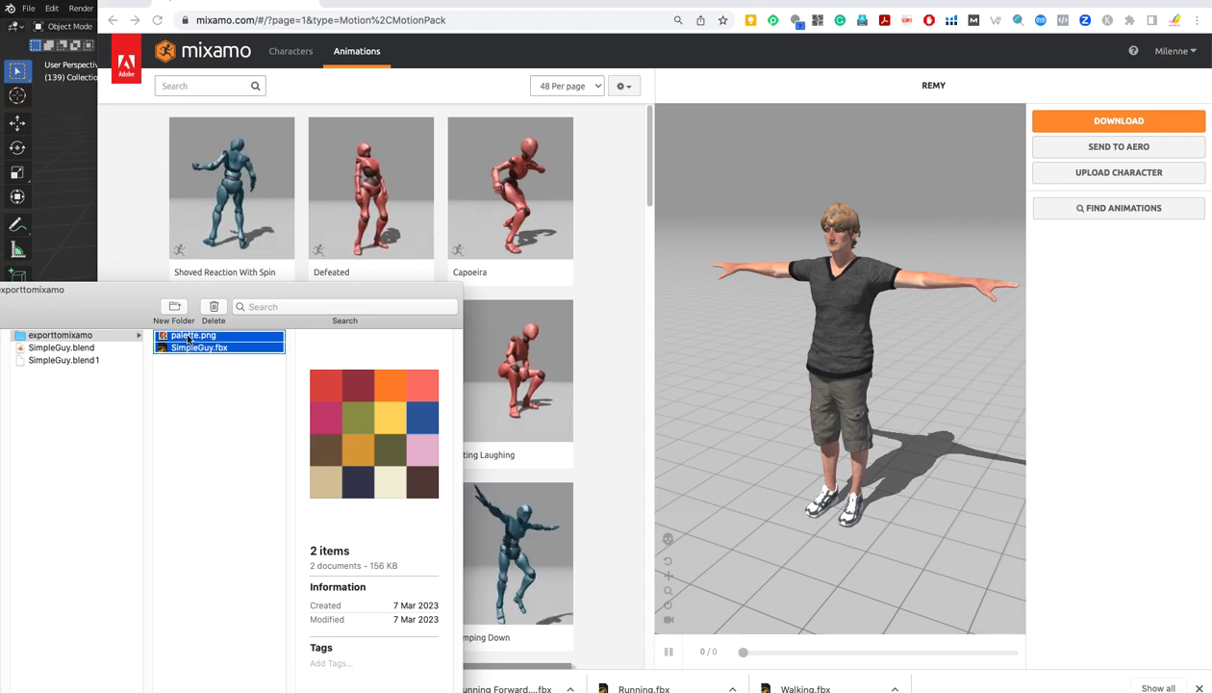
right_click(188, 339)
click(215, 447)
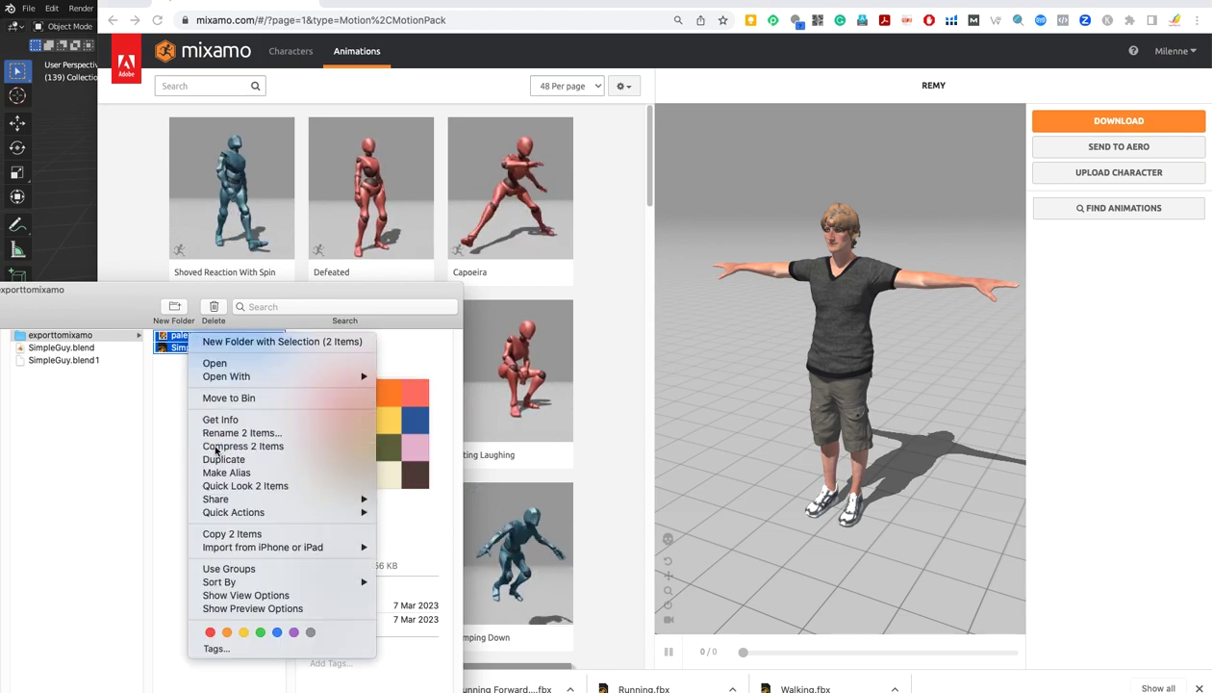
- Rename Archive.zip to SimpleGuy.zip and return to the Mixamo page
click(183, 336)
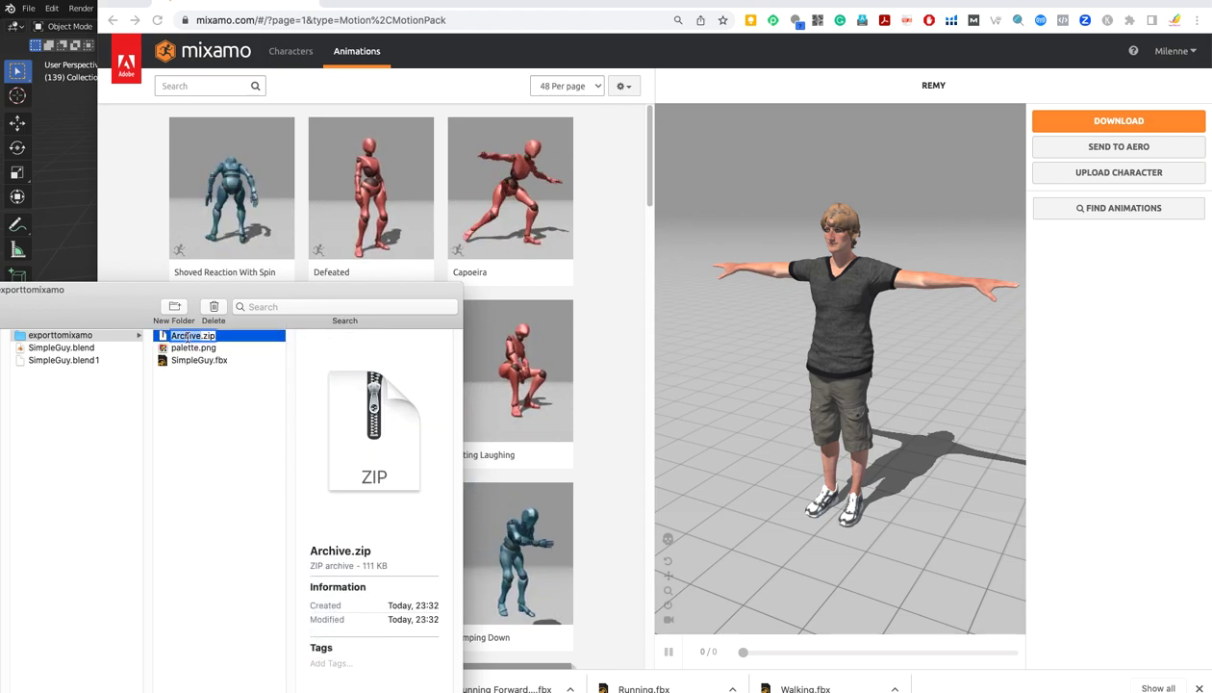
text(Simple)
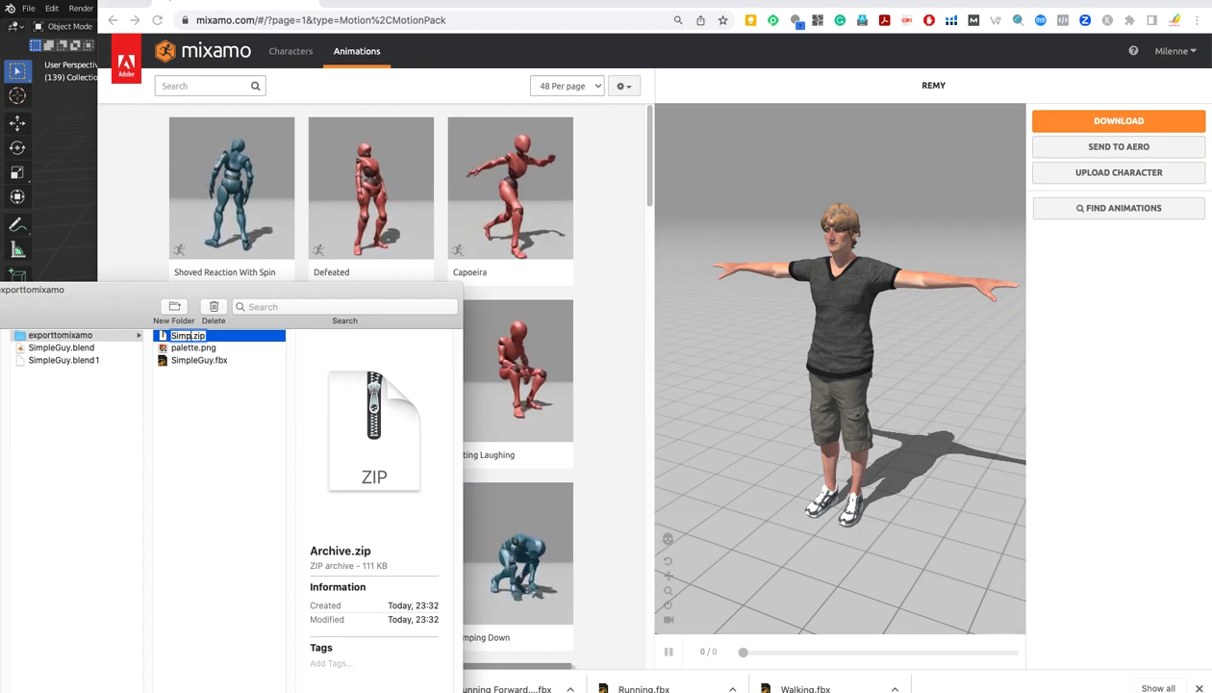
text(Guy)
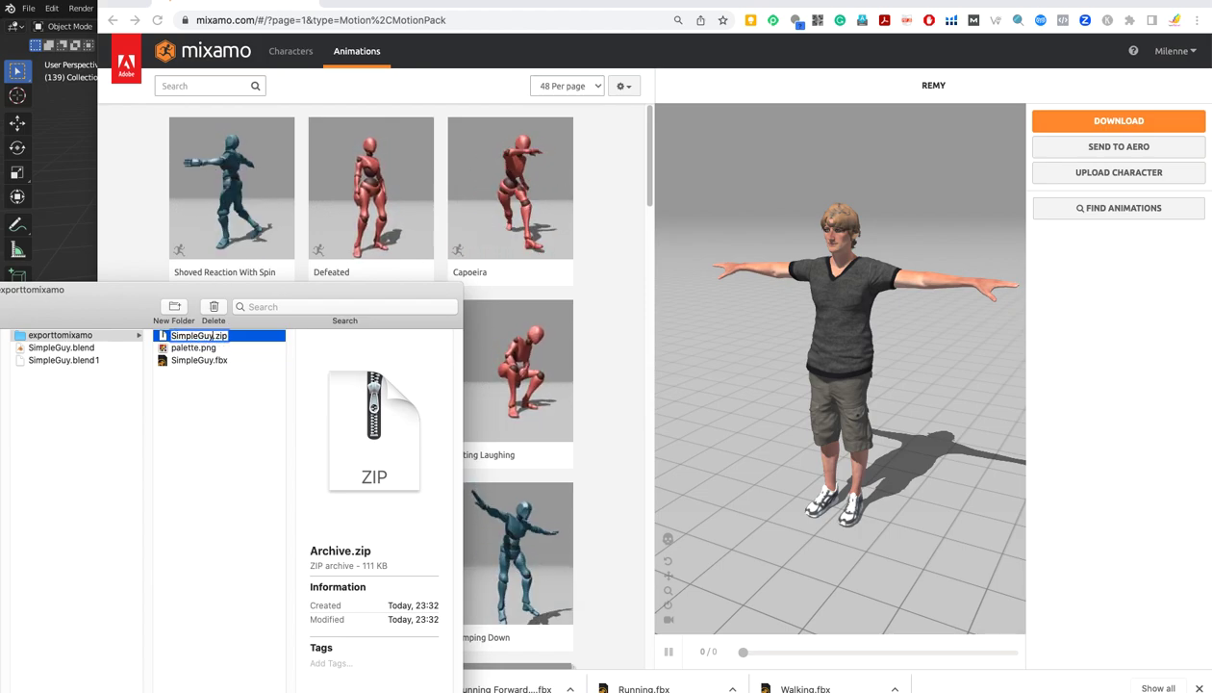
click(223, 445)
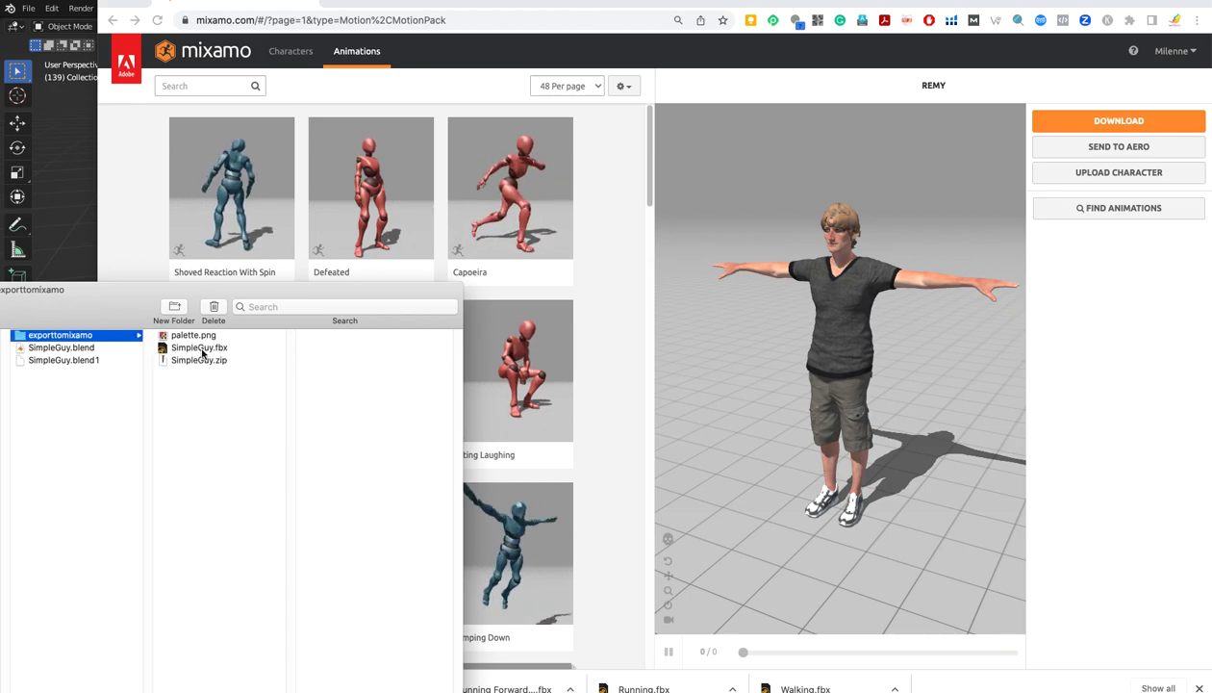
click(662, 304)
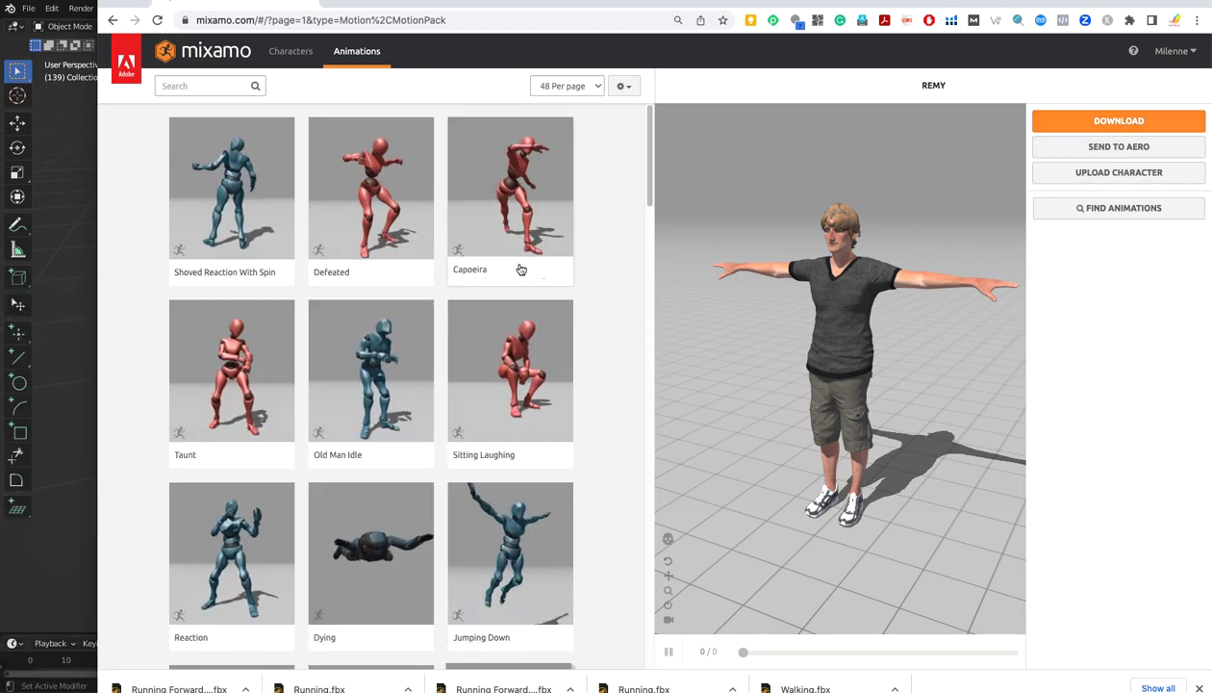
- Upload SimpleGuy.zip as a new character through Mixamo's Upload Character dialog
click(1106, 175)
click(587, 375)
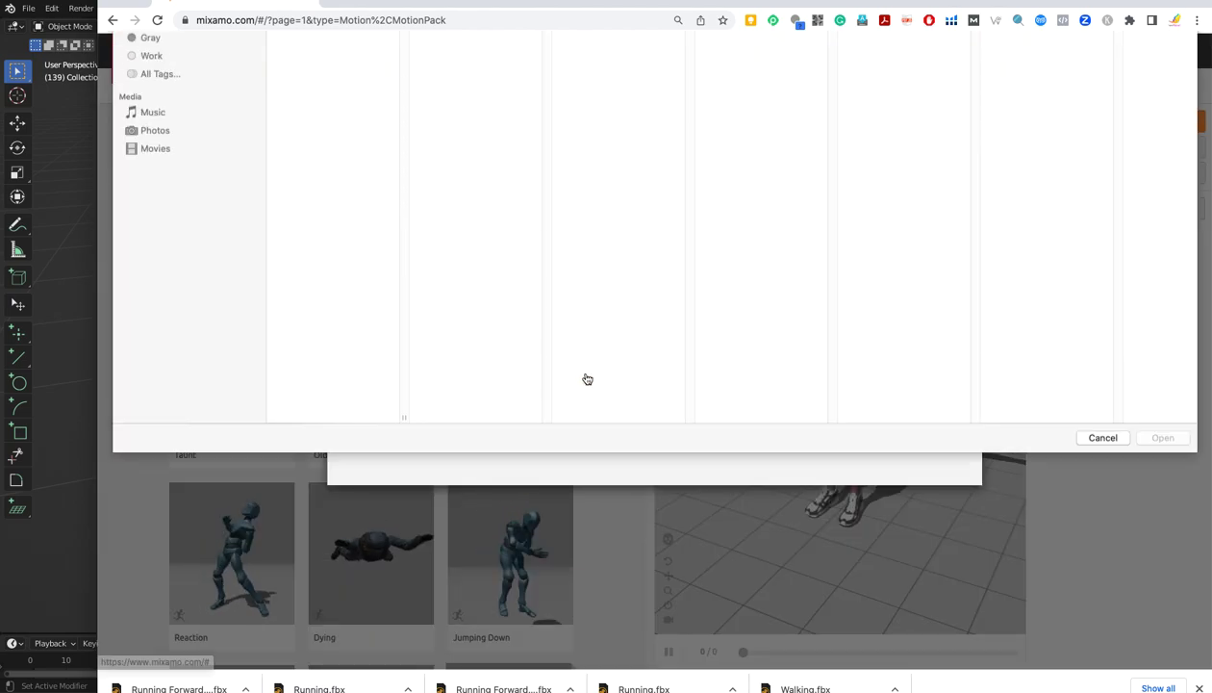
click(312, 91)
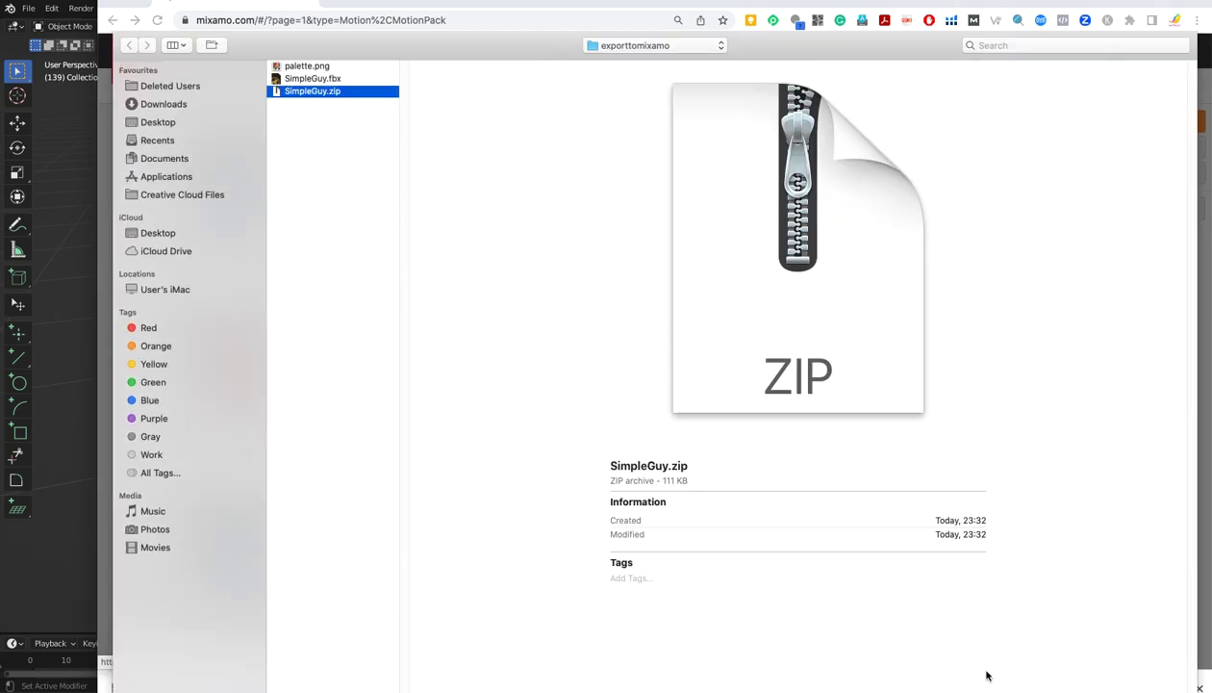
key(Return)
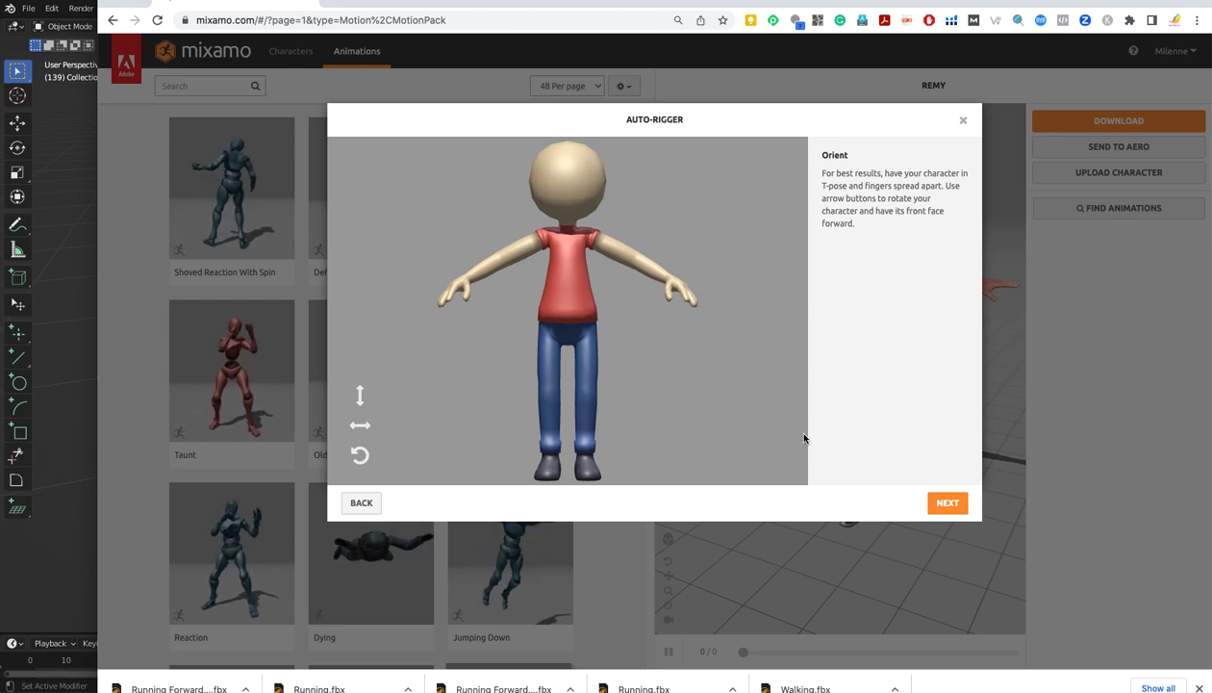
- Drag the Chin, Wrists, Elbows, Knees and Groin markers onto SimpleGuy and launch auto-rigging
click(948, 503)
drag(404, 313, 567, 208)
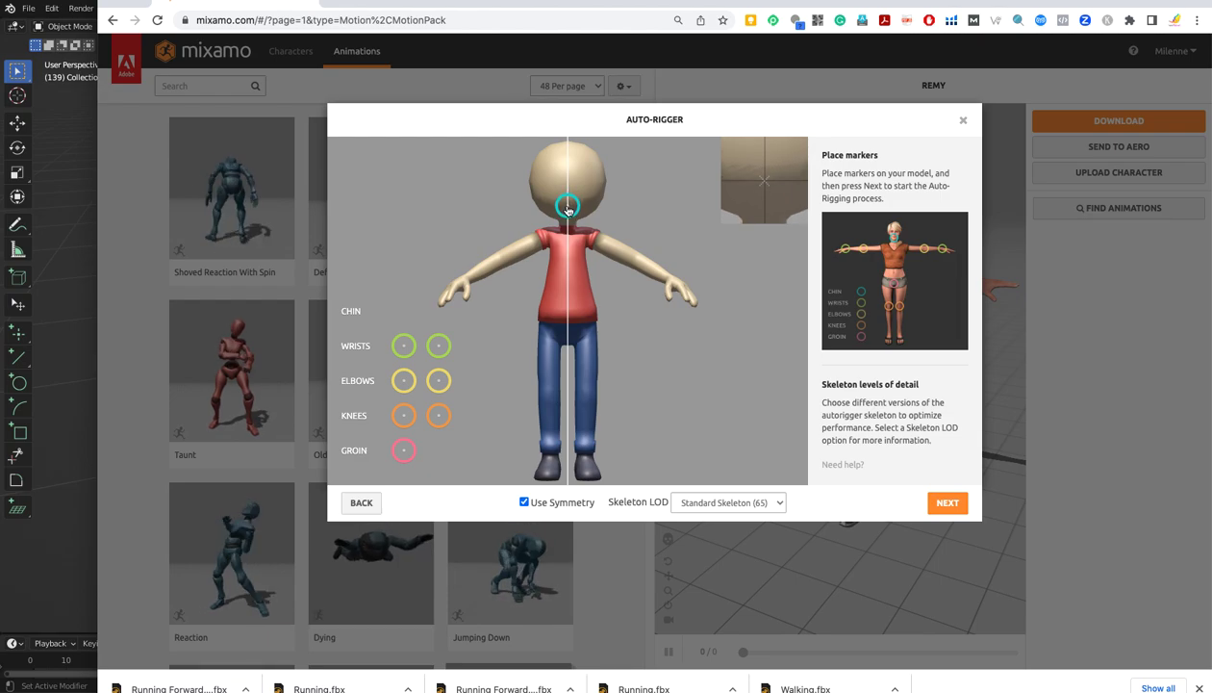
drag(404, 346, 469, 280)
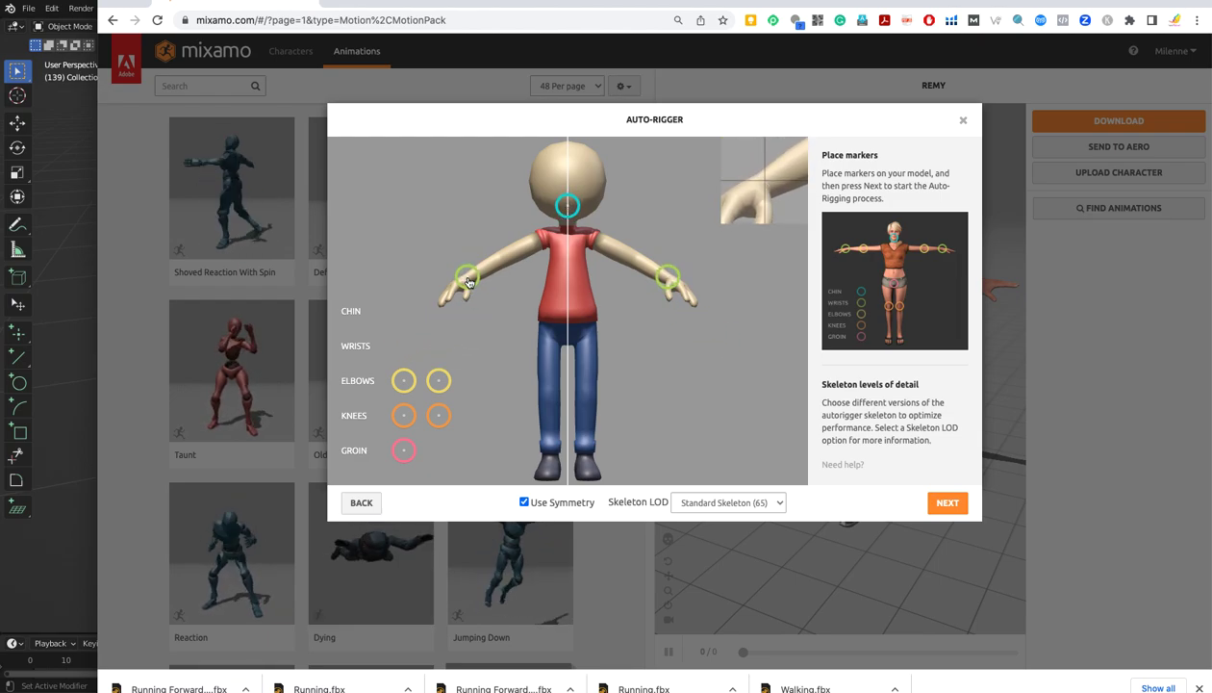
mouse_move(404, 380)
mouse_down()
mouse_move(481, 268)
mouse_move(502, 259)
mouse_up()
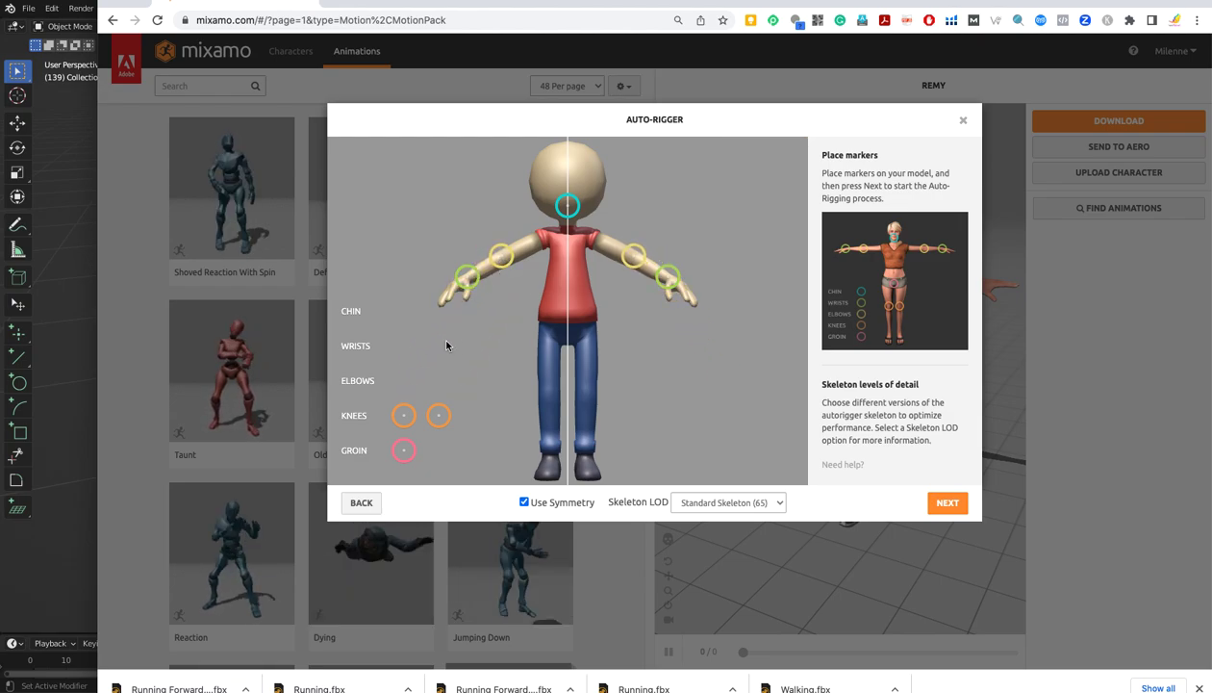
drag(394, 420, 548, 397)
mouse_move(404, 452)
mouse_down()
mouse_move(563, 322)
mouse_move(568, 332)
mouse_up()
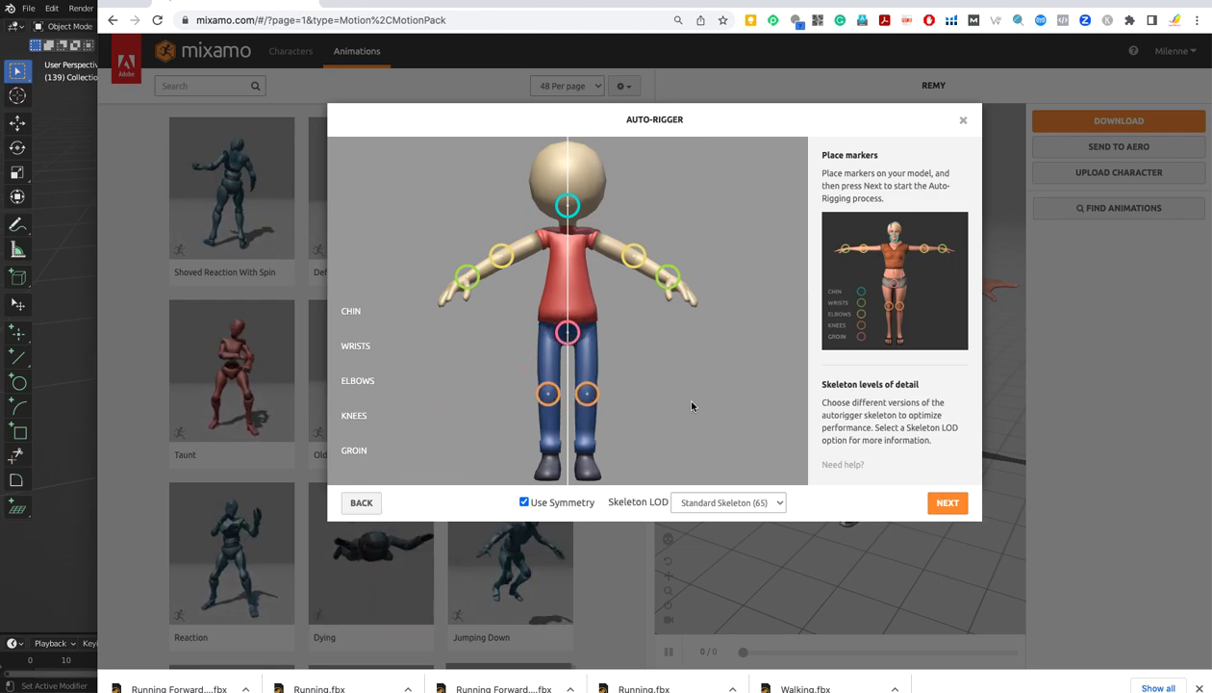
click(948, 504)
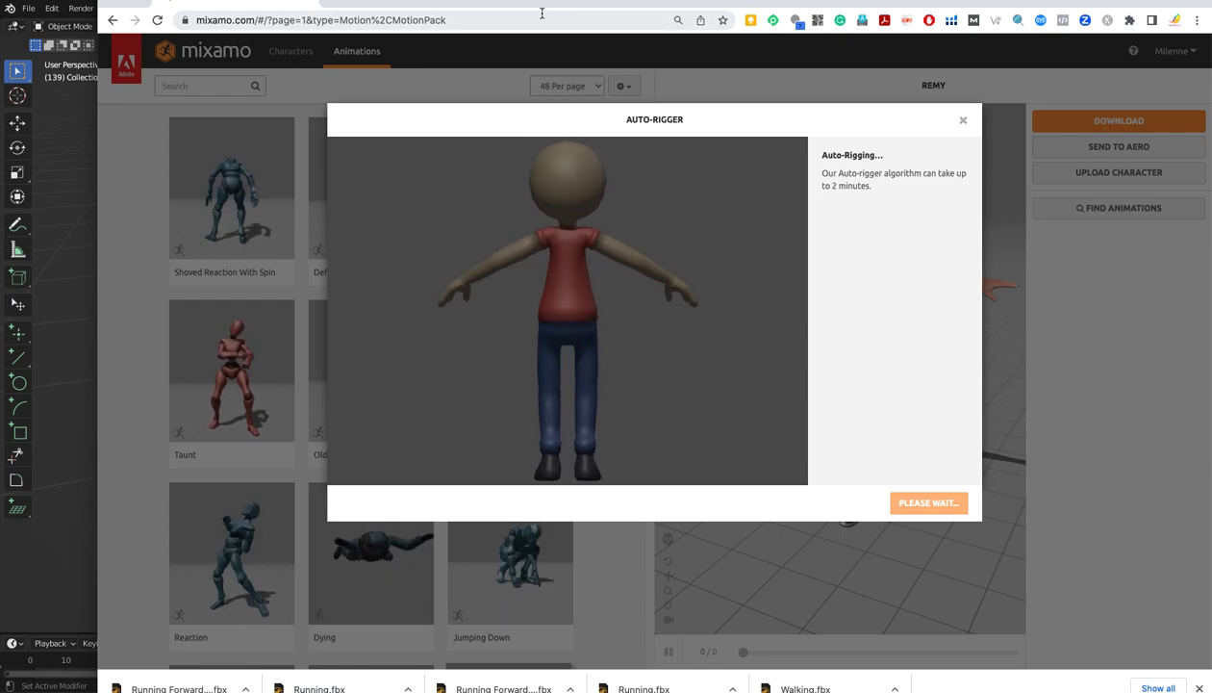
- Confirm the rigged SimpleGuy on the Review step and let it replace the previous character
mouse_move(533, 12)
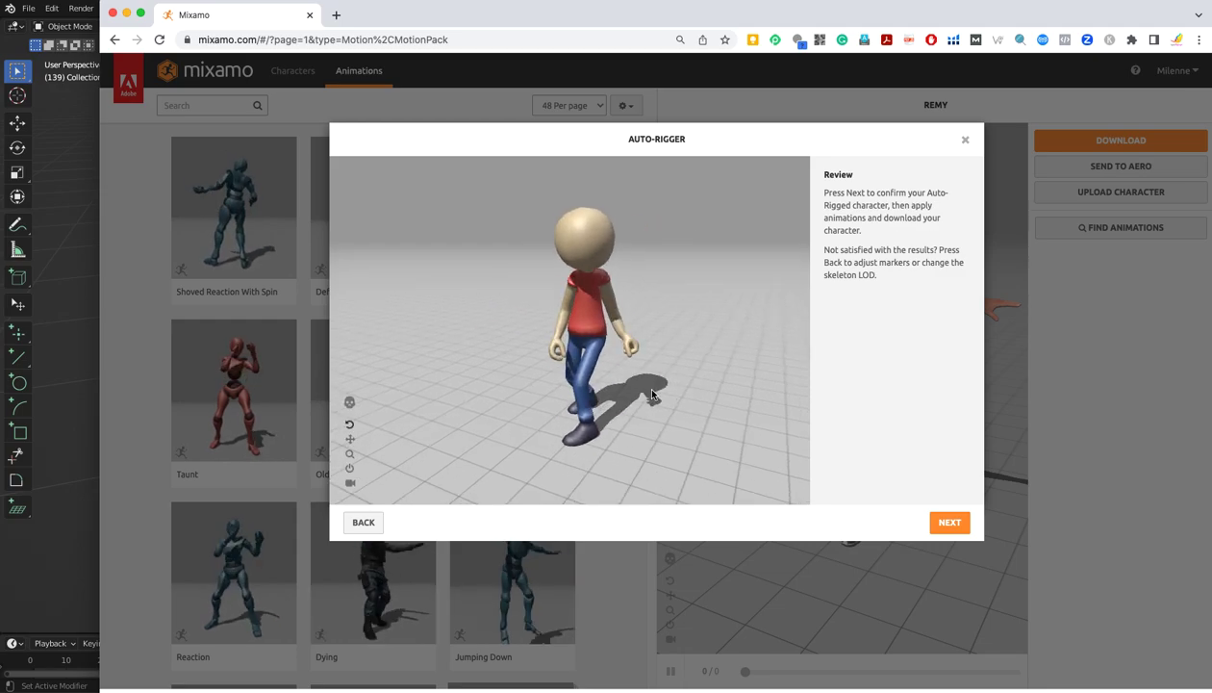
click(948, 522)
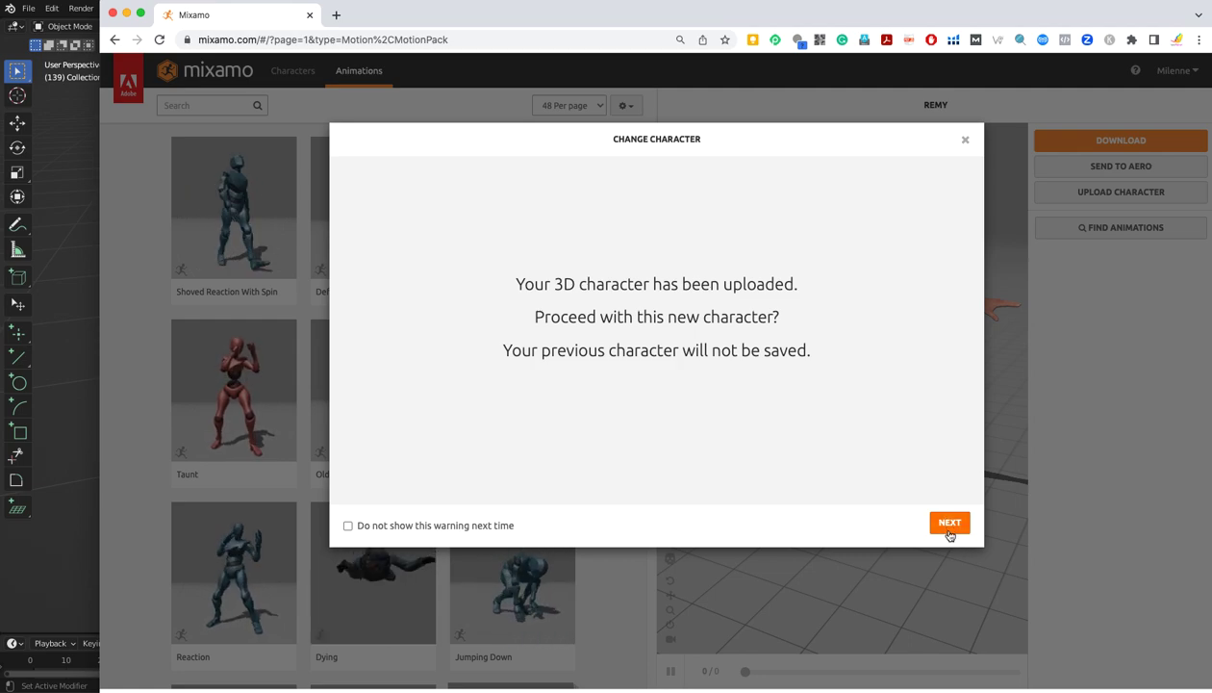
click(940, 524)
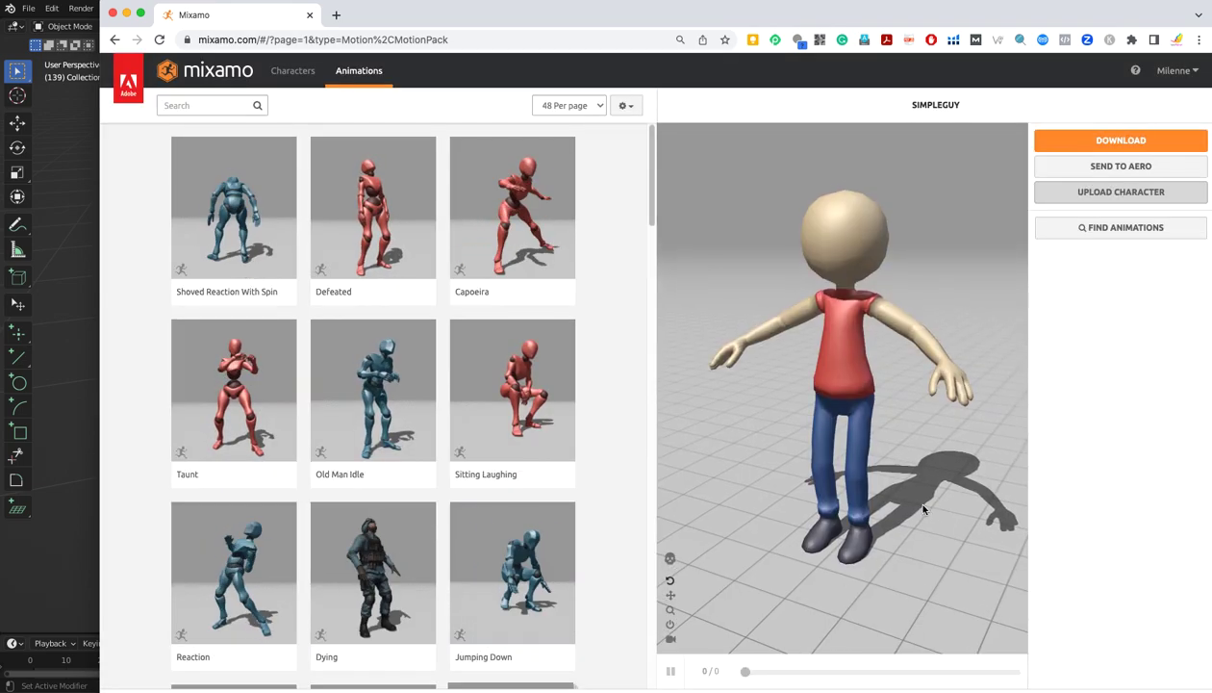
- Search 'wal' and apply the Walking animation to SimpleGuy, set to play in place
drag(899, 499, 870, 471)
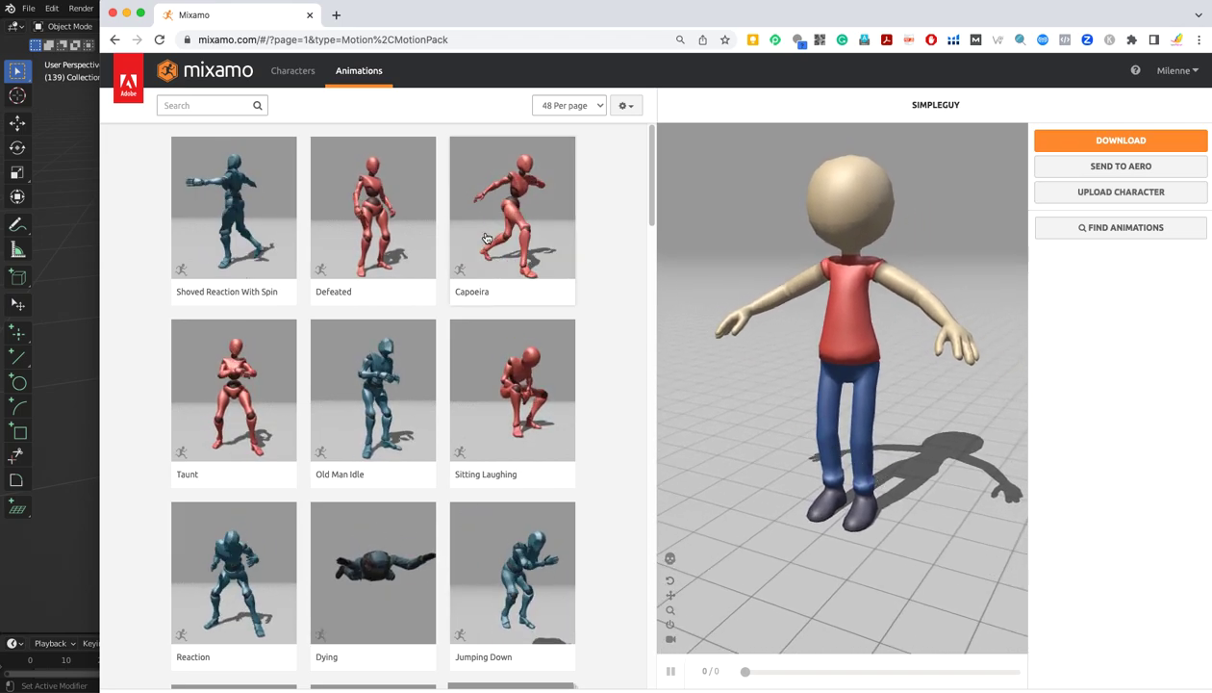
click(213, 104)
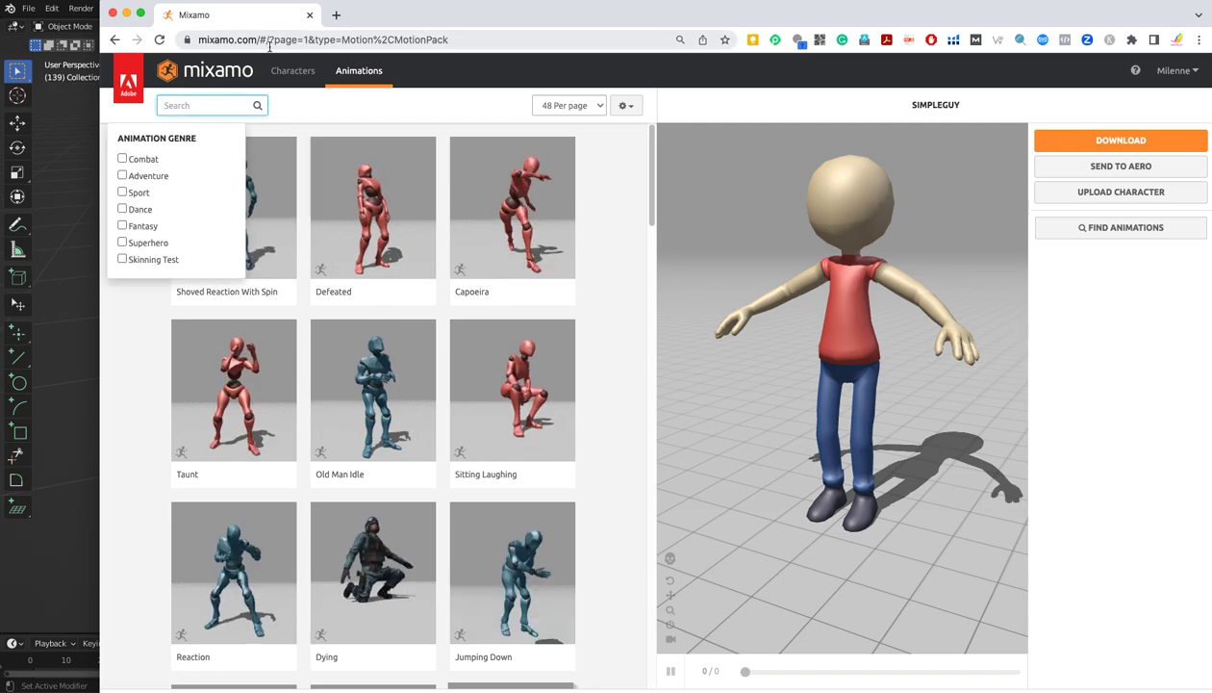
text(walking)
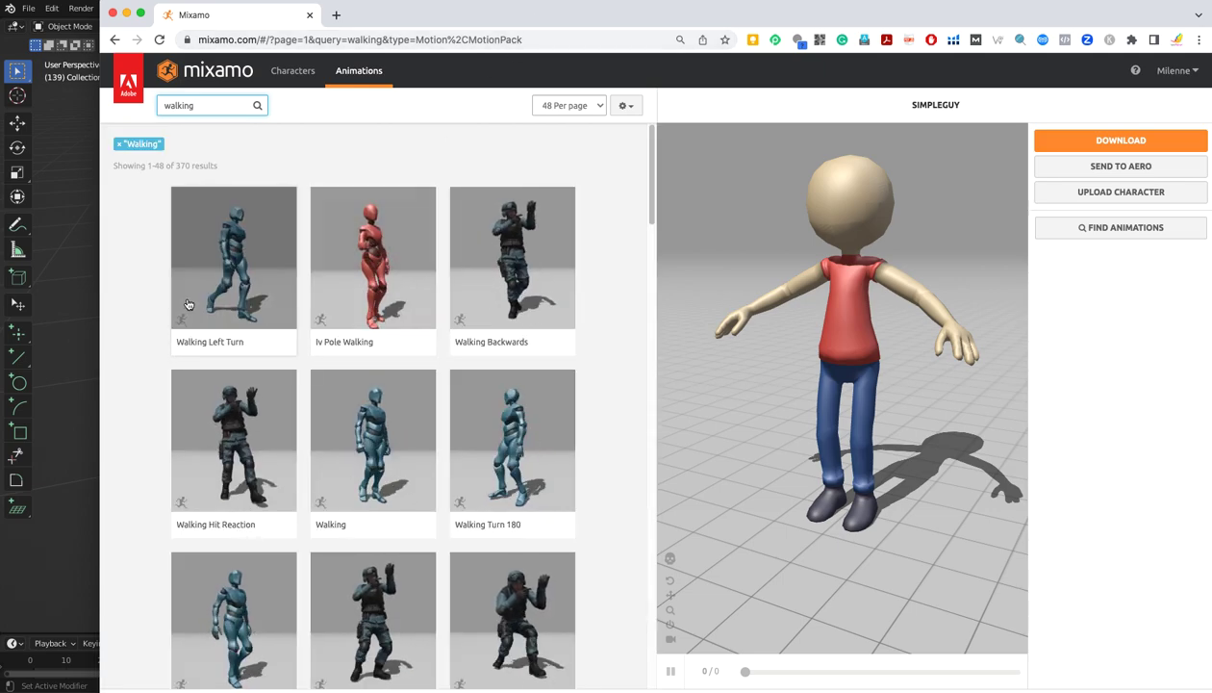
click(382, 455)
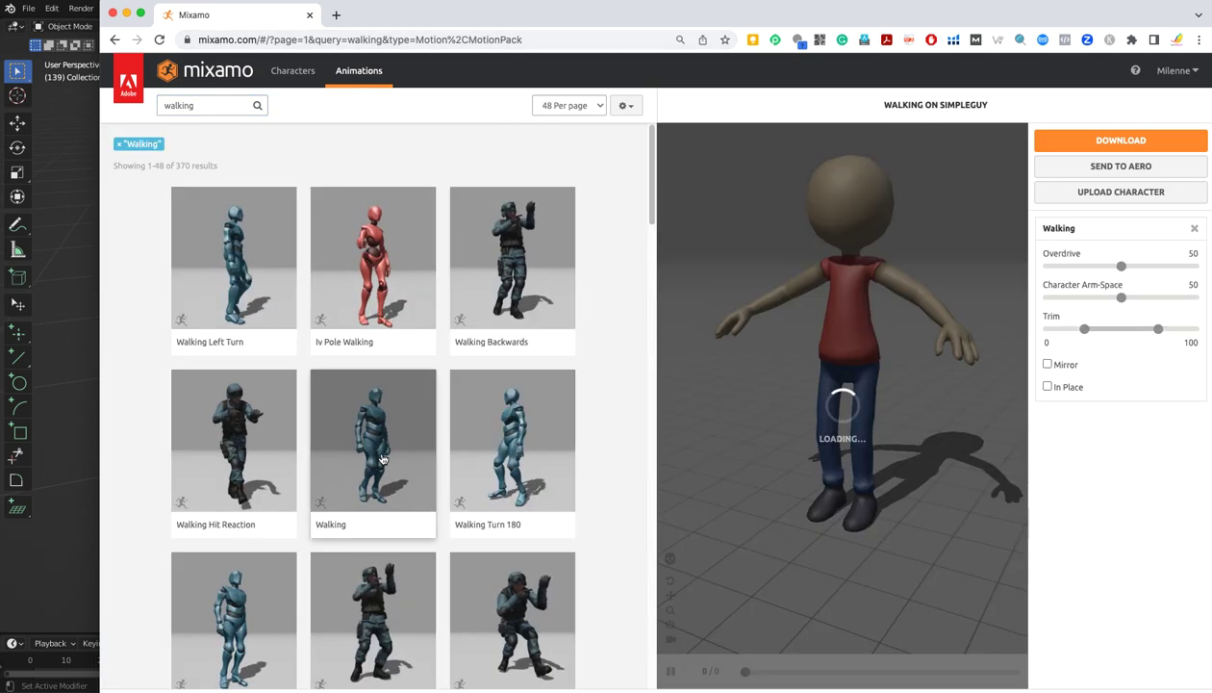
click(1048, 385)
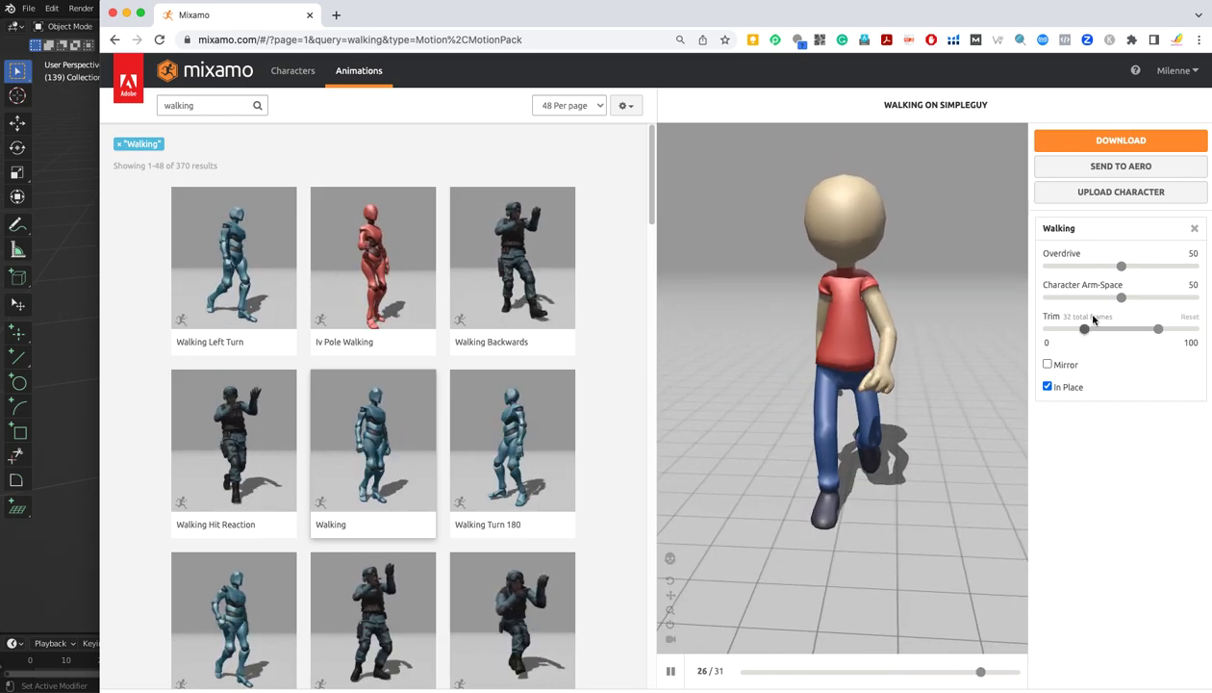
- Set Character Arm-Space to 71 and download Walking as FBX with skin
click(1142, 298)
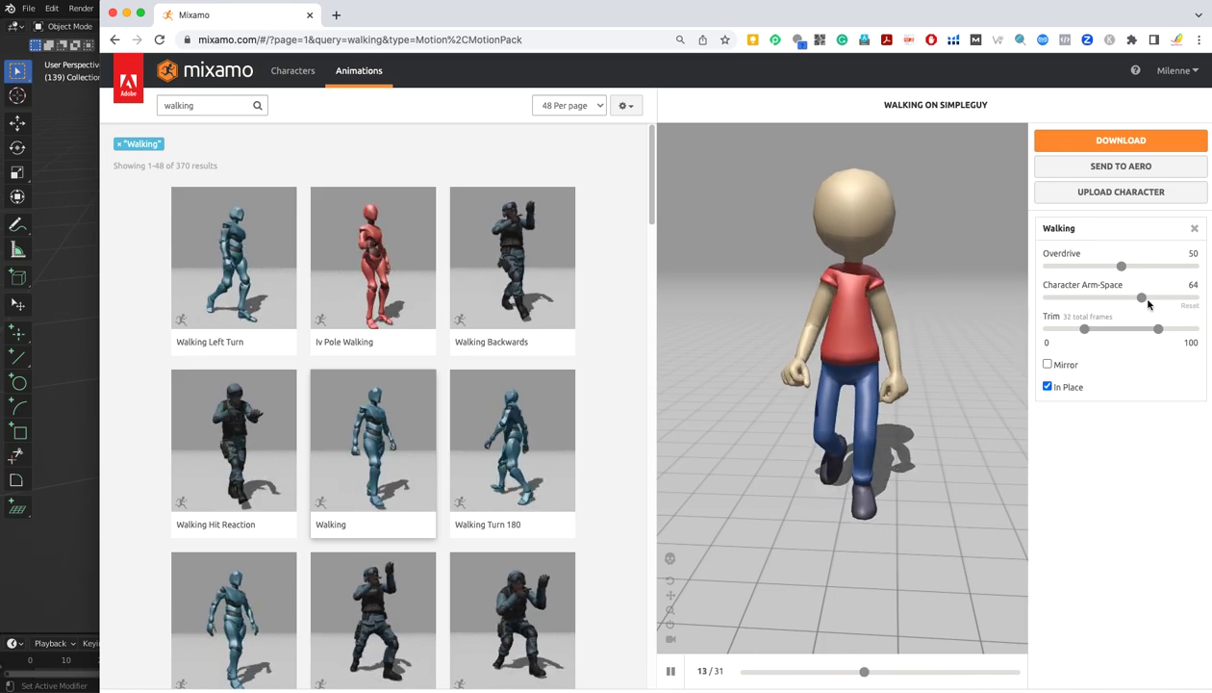
drag(1142, 298, 1151, 298)
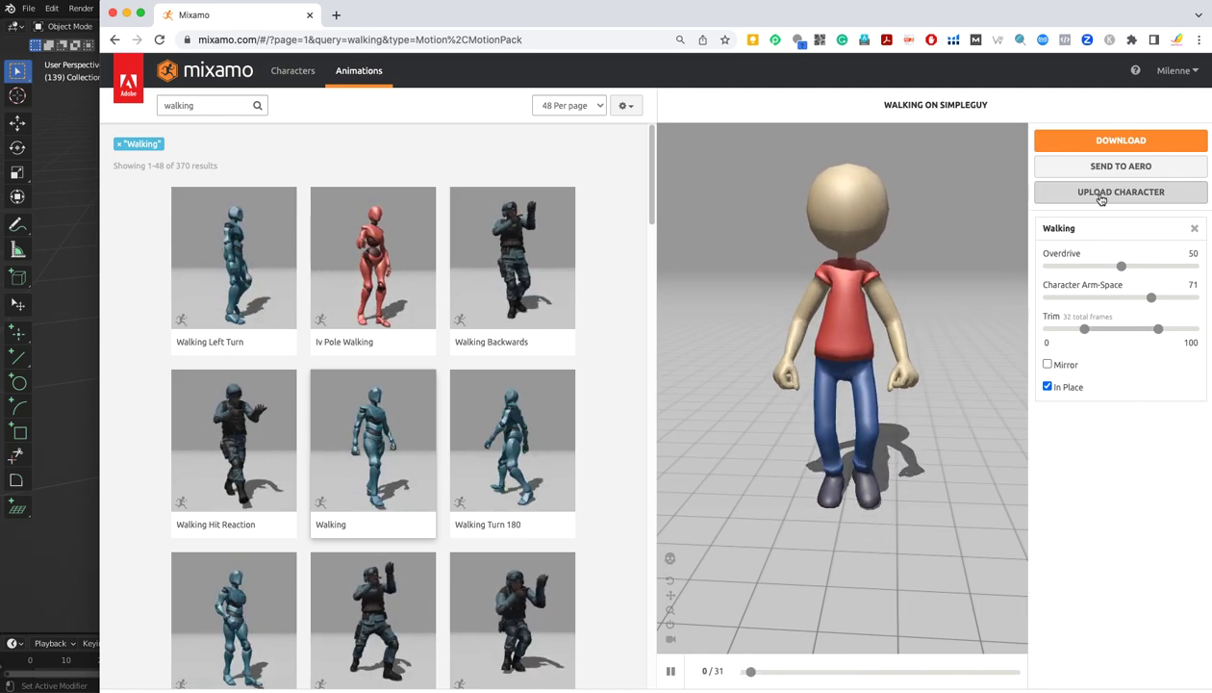
click(1092, 148)
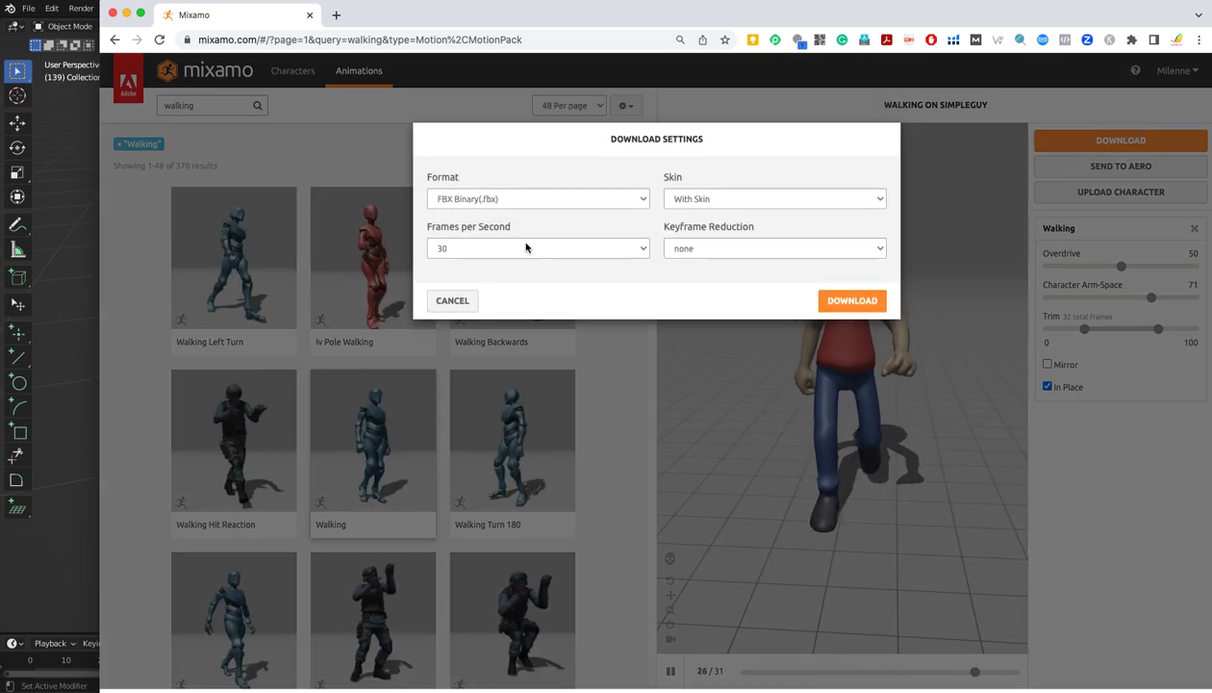
click(842, 302)
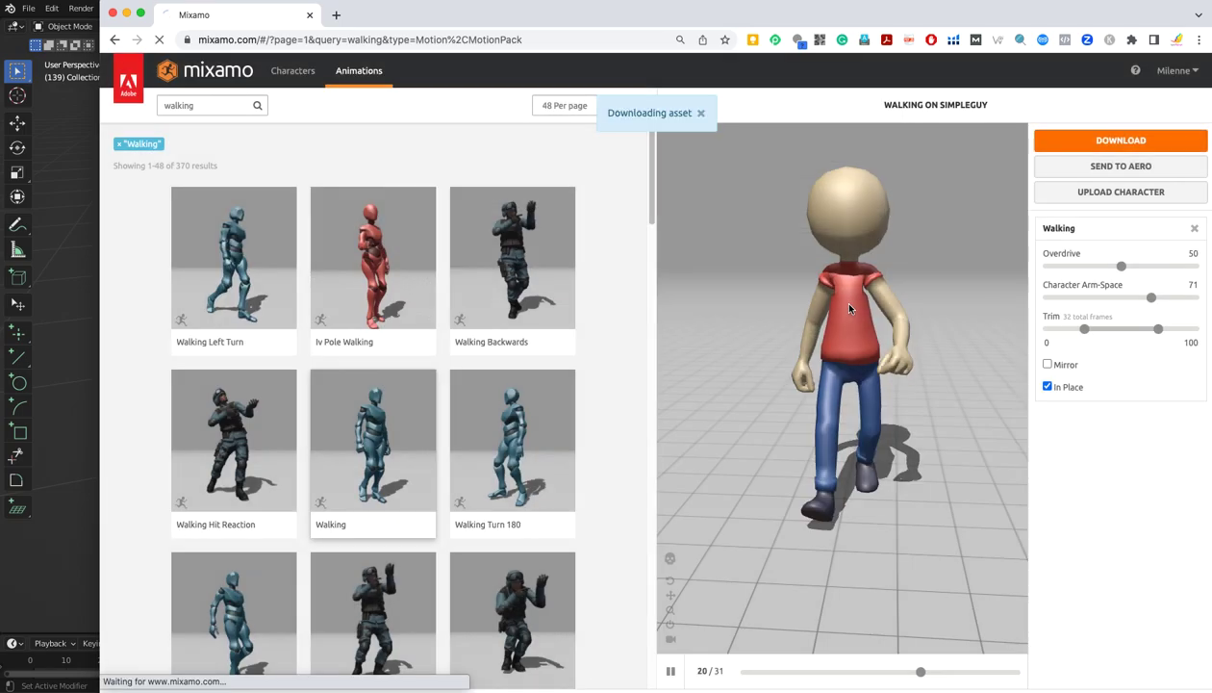
- Replace the search with 'running', browse the results and apply the Running animation
click(214, 103)
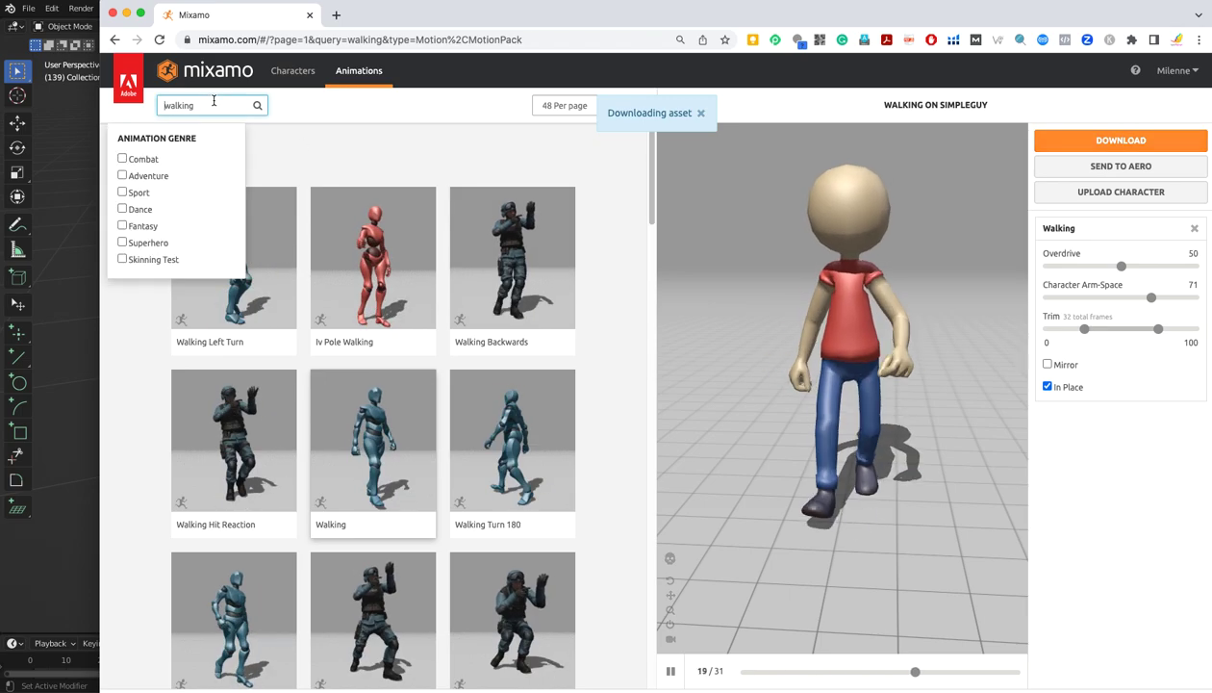
drag(214, 104, 129, 107)
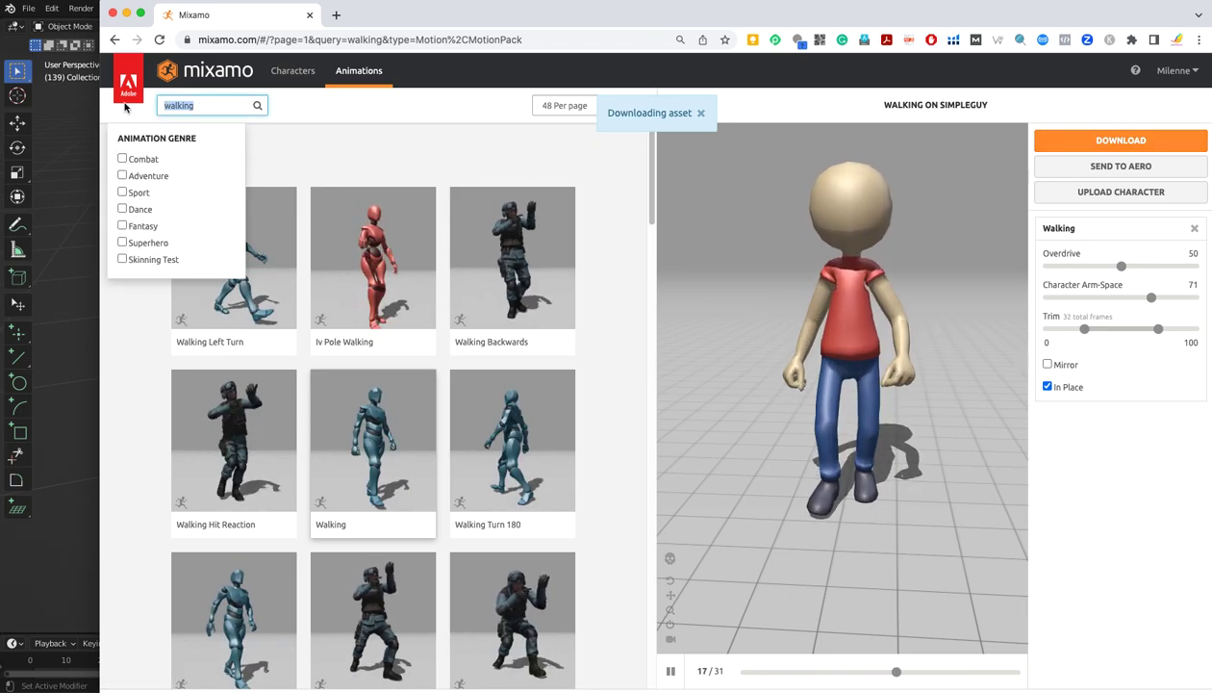
text(ru)
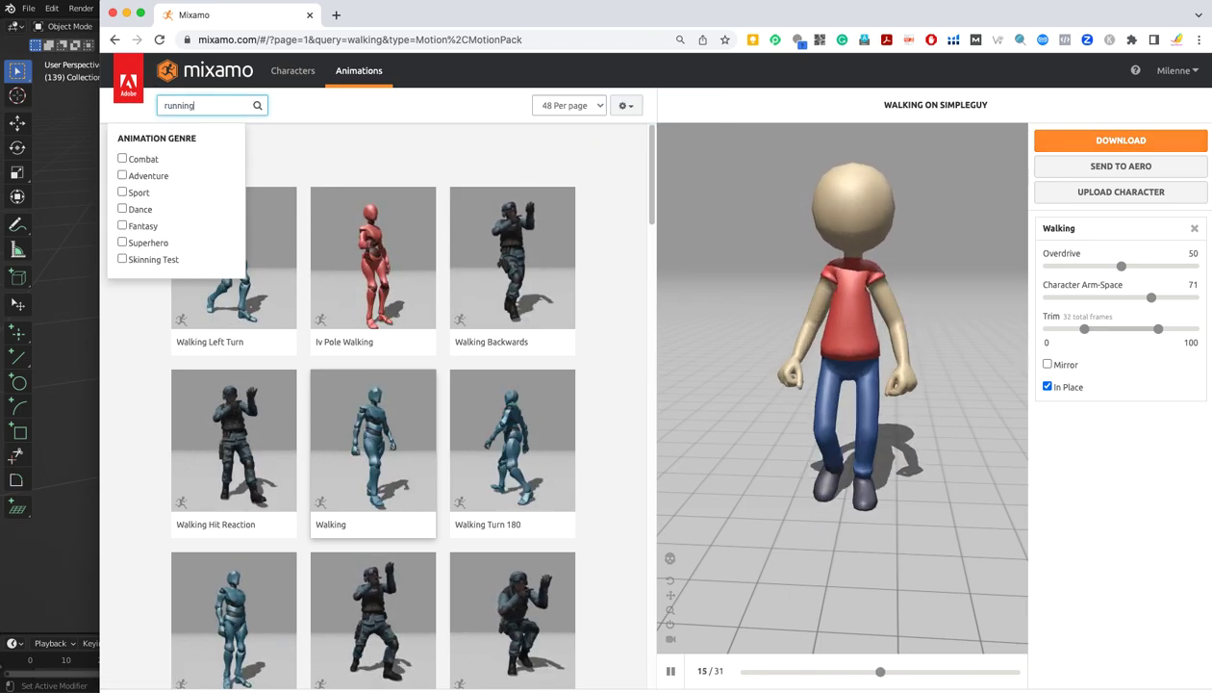
text(nning)
key(Return)
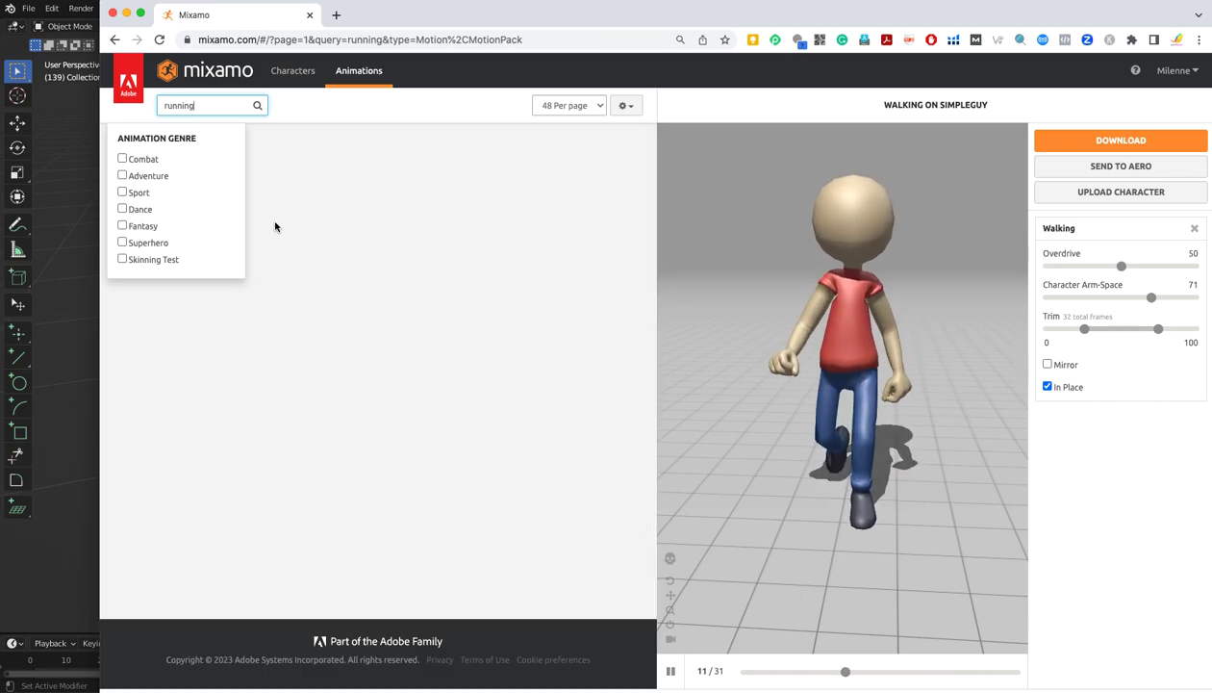
click(605, 276)
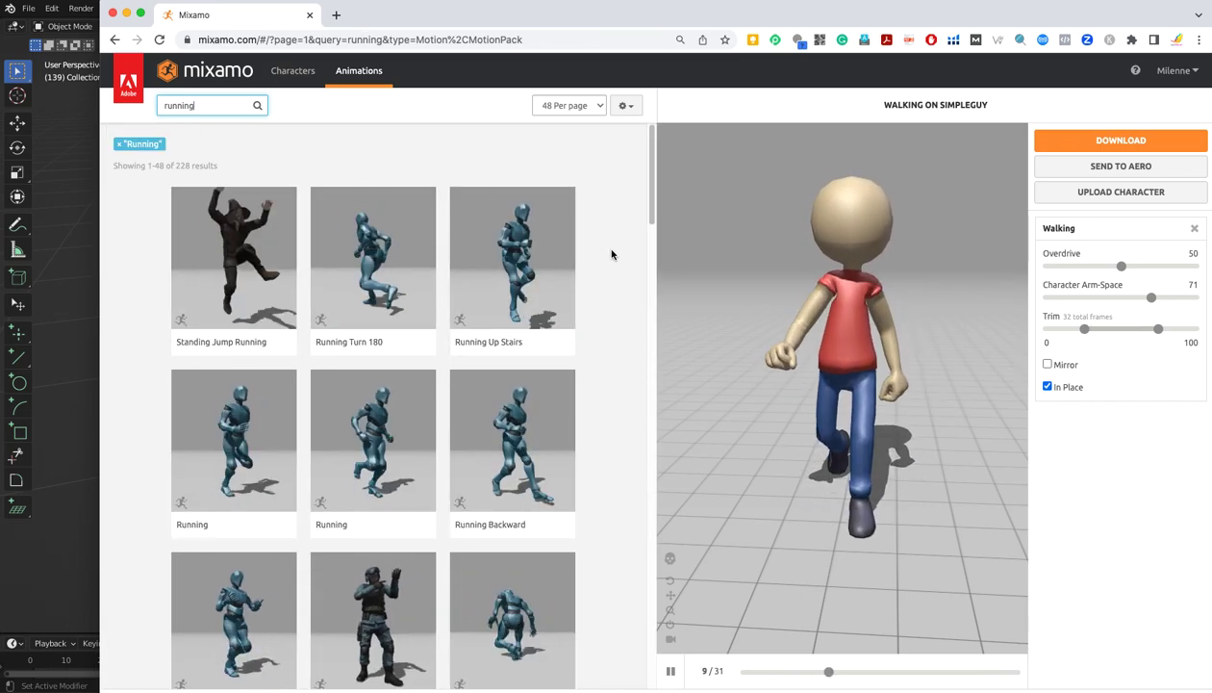
scroll(651, 237, down, 2)
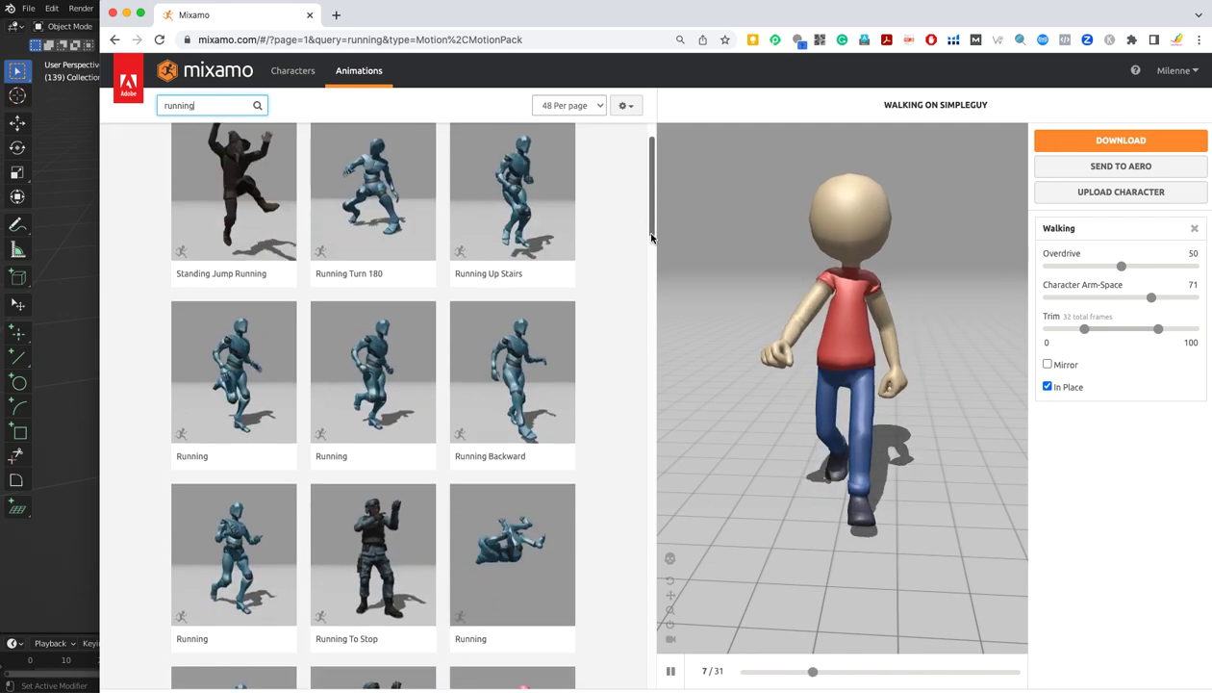
drag(652, 237, 654, 256)
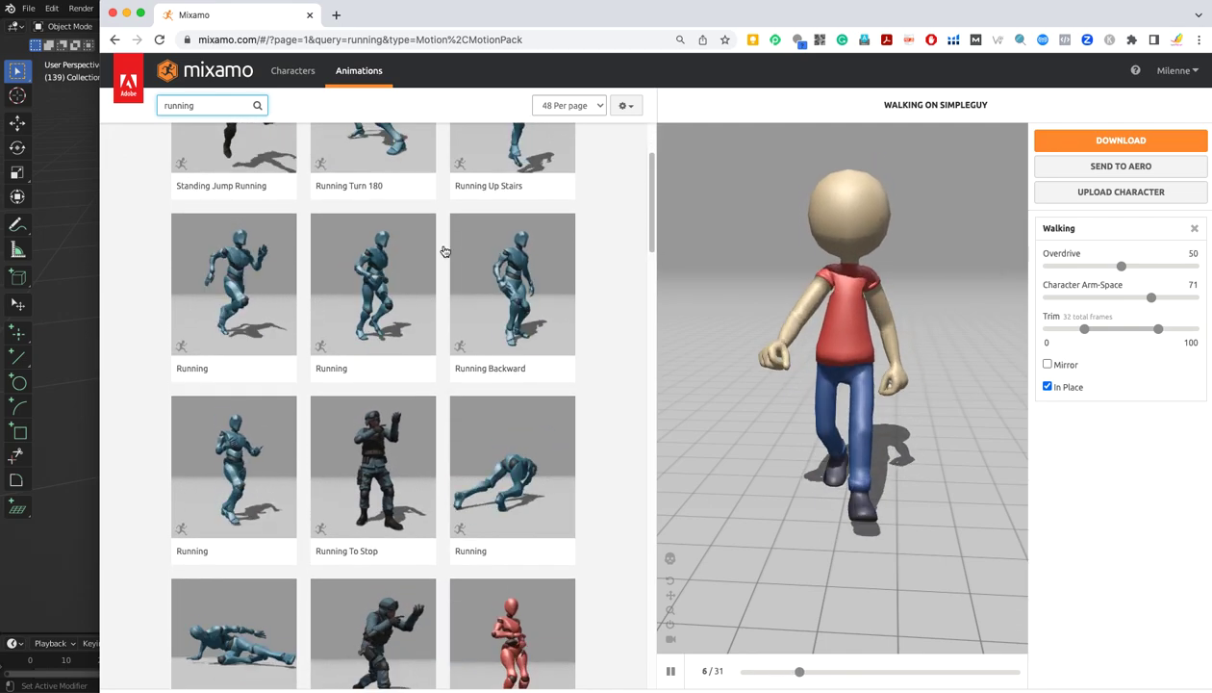
drag(654, 256, 651, 359)
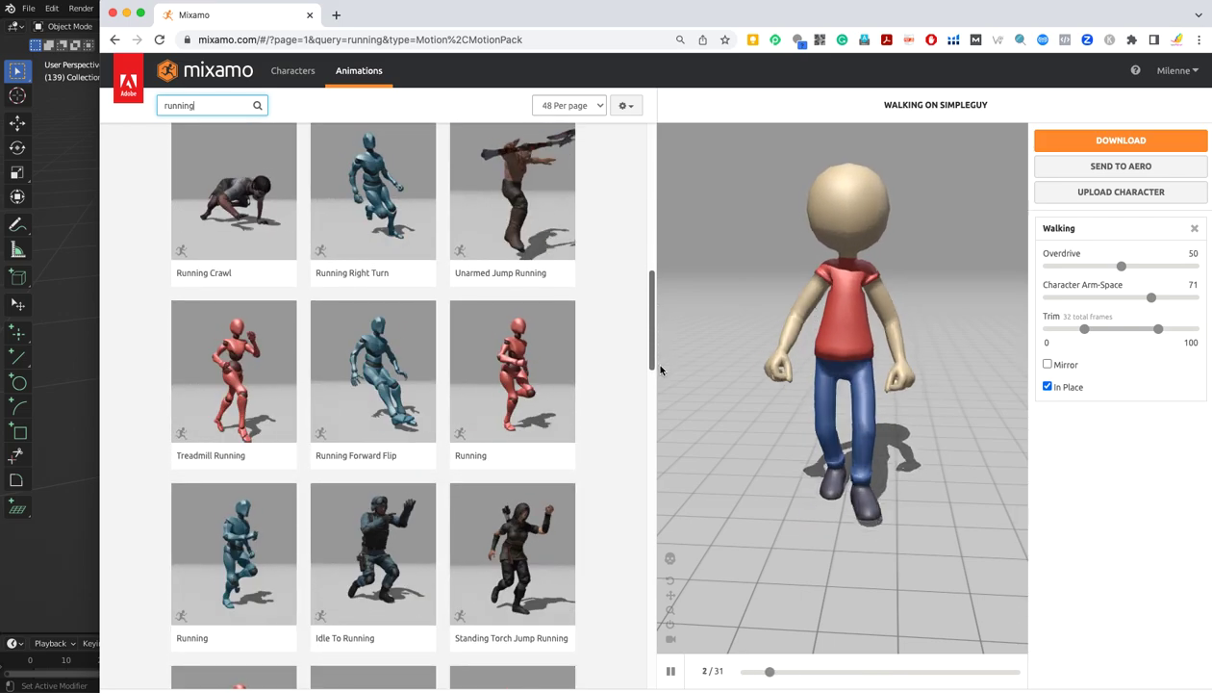
drag(660, 369, 661, 329)
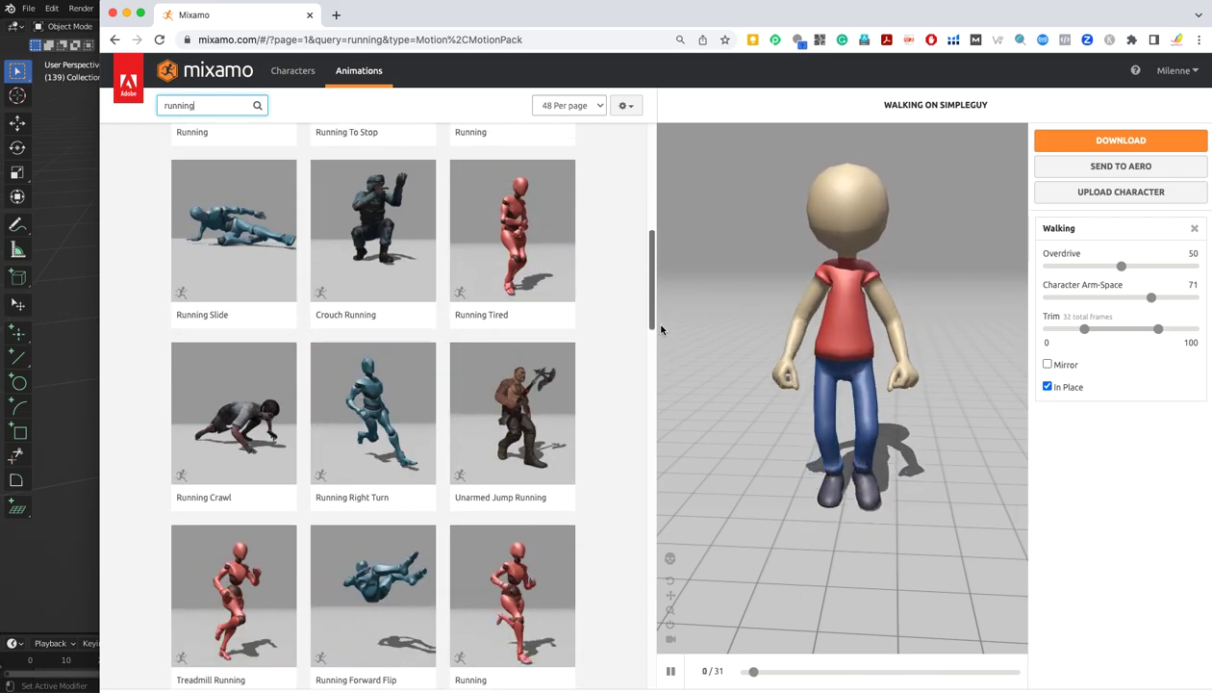
drag(662, 286, 662, 369)
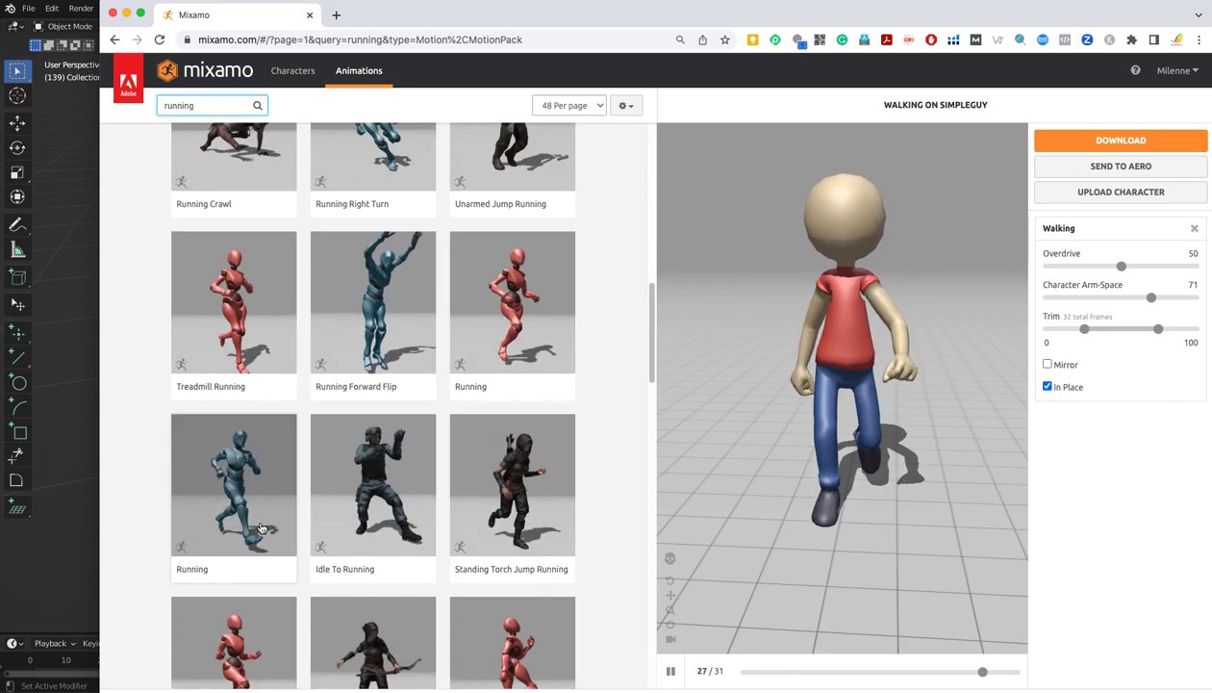
click(234, 553)
- Set the Running animation to play in place with arm spacing 60
scroll(570, 387, down, 1)
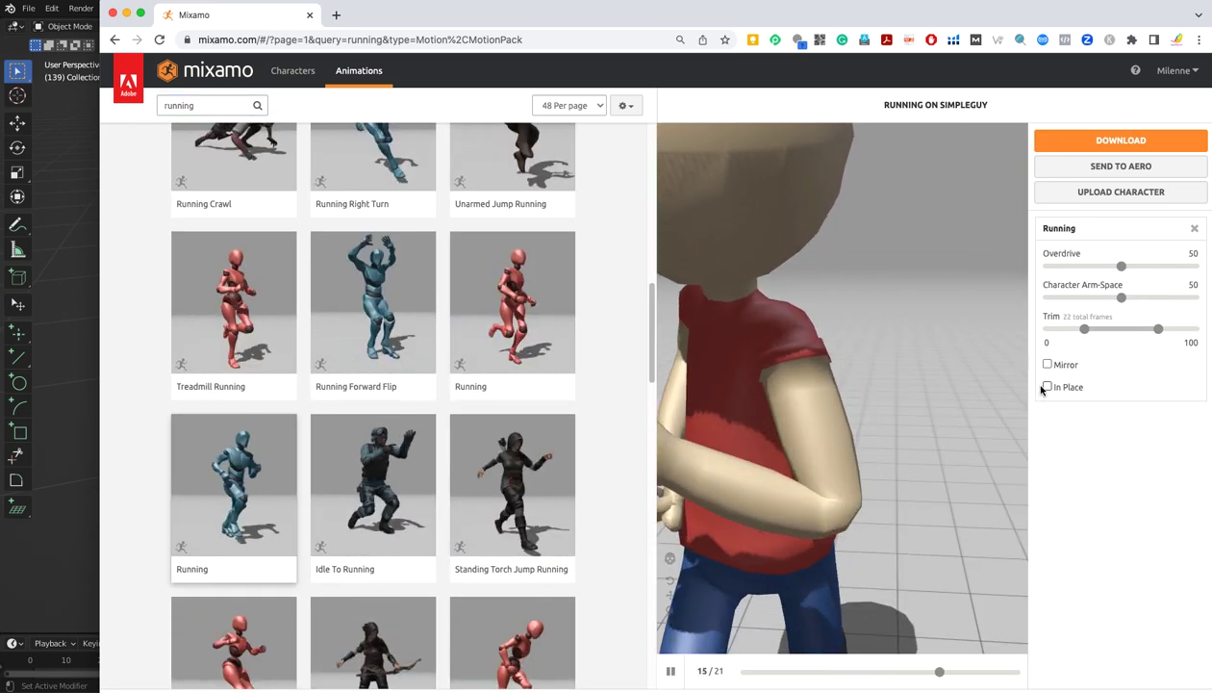
click(1046, 386)
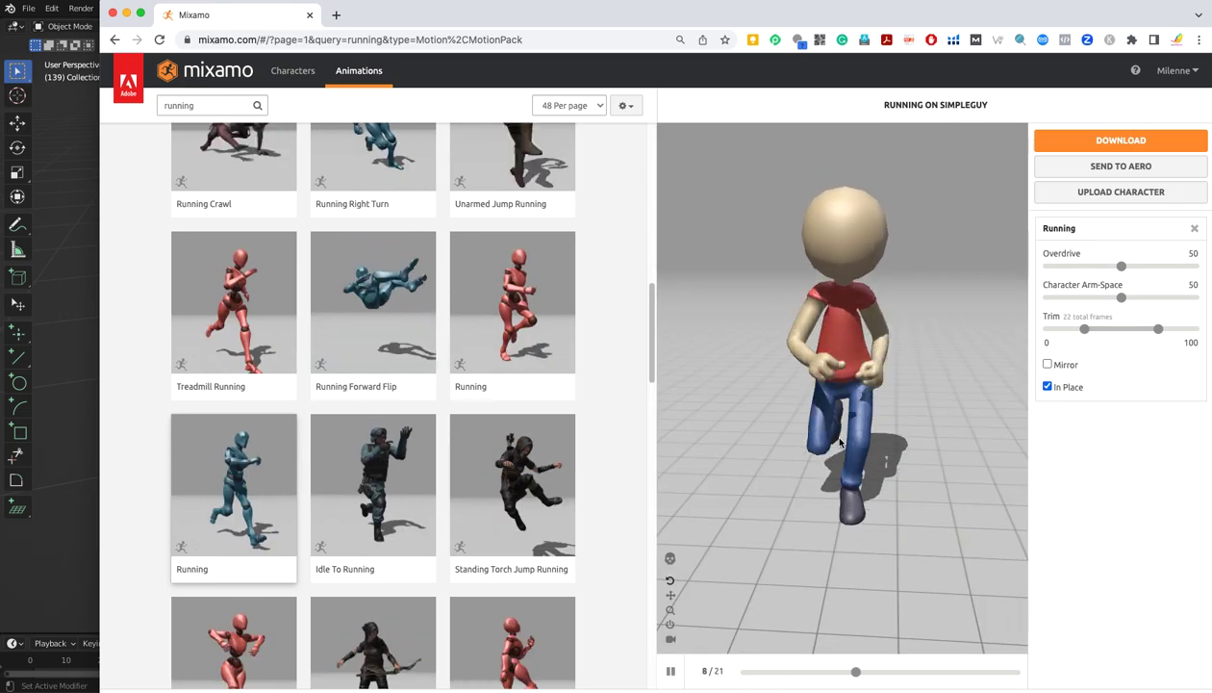
drag(781, 459, 892, 367)
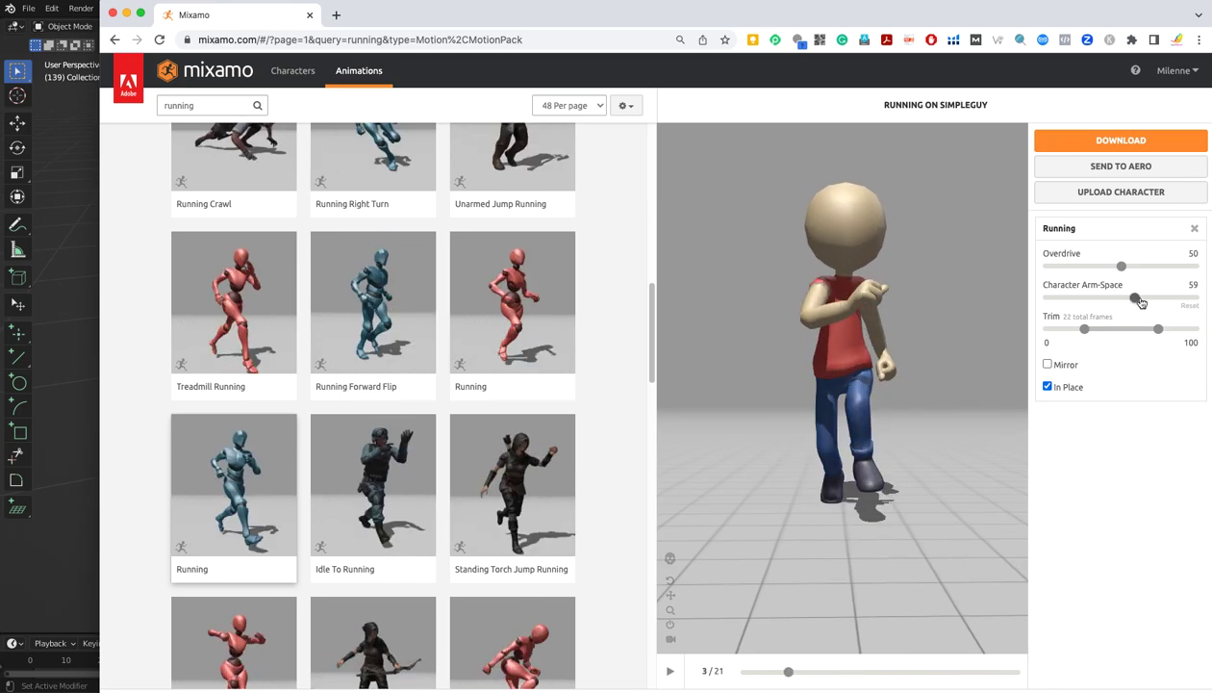
drag(1140, 302, 1142, 302)
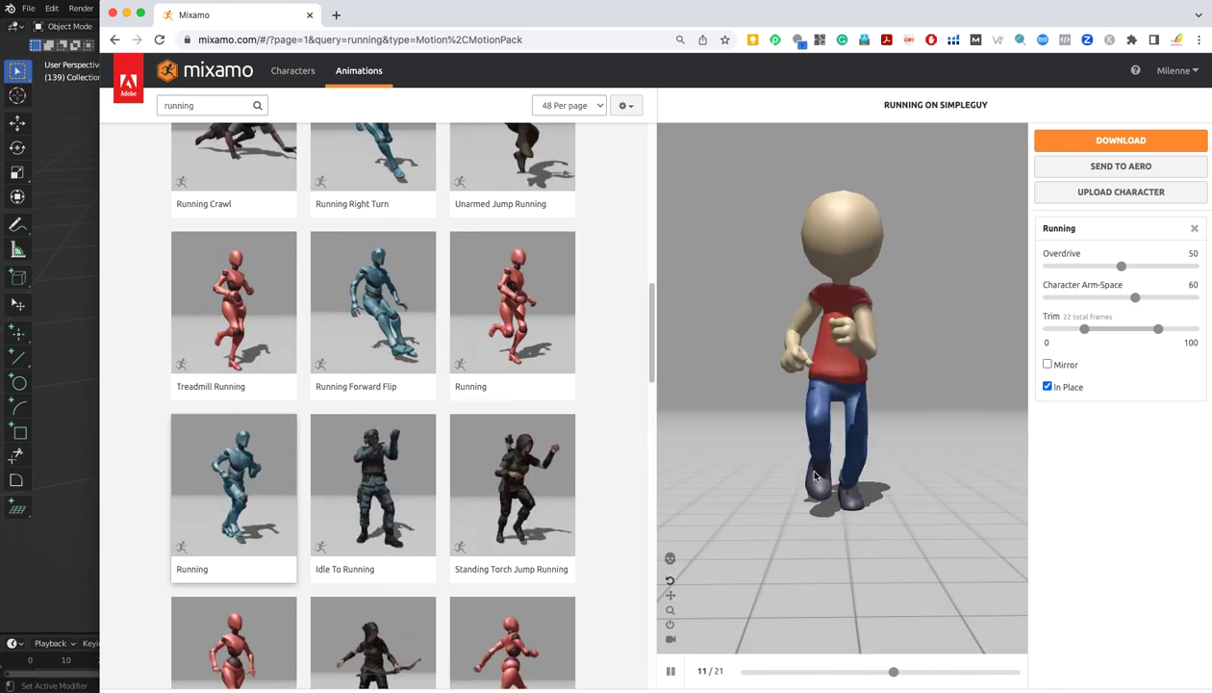
drag(814, 475, 866, 423)
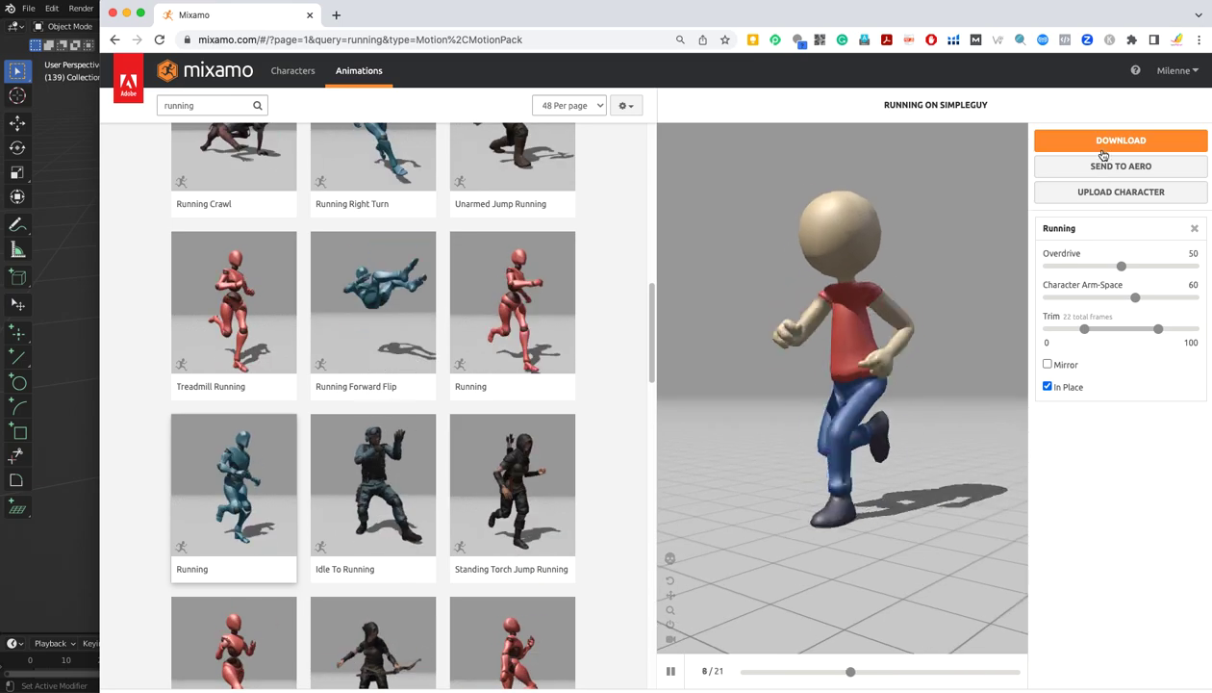
- Download the Running animation as FBX with skin, then scroll through the results list
click(1103, 155)
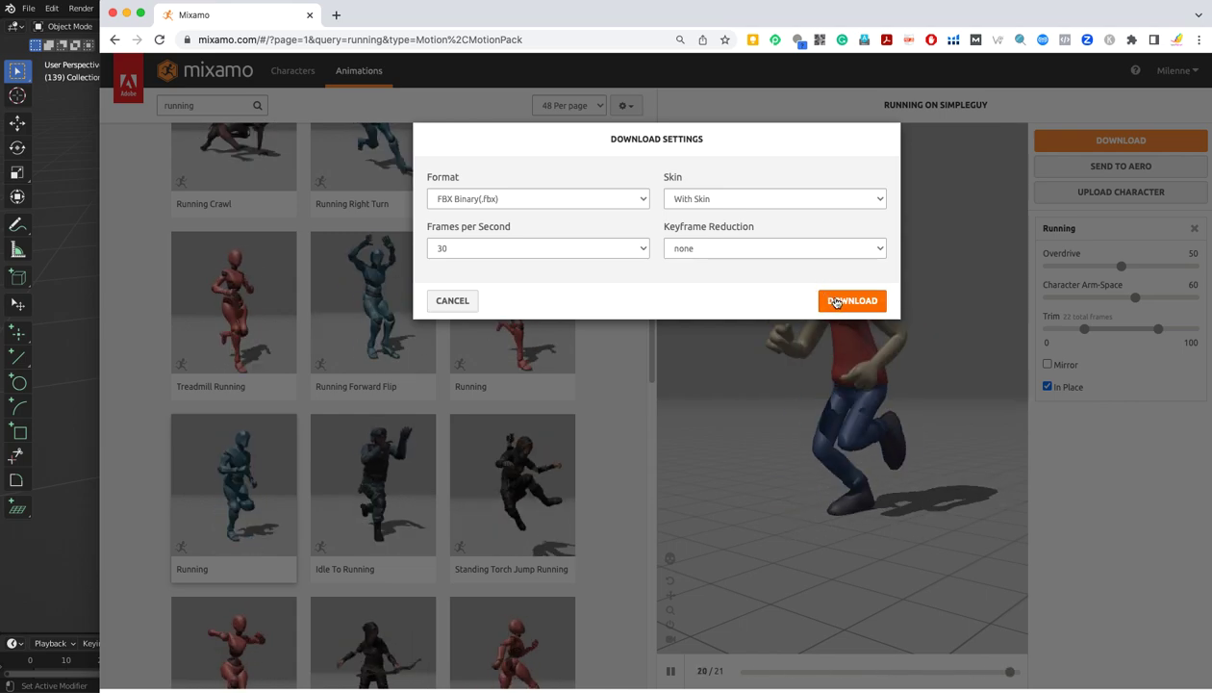
click(828, 299)
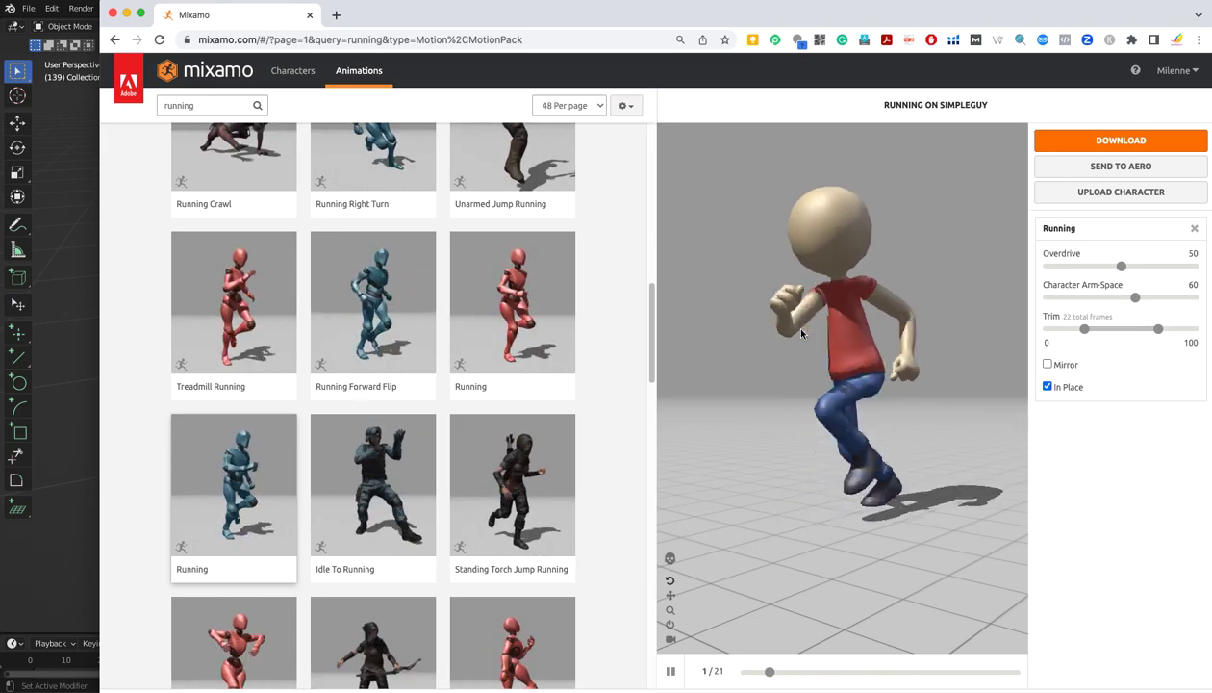
scroll(635, 297, up, 1)
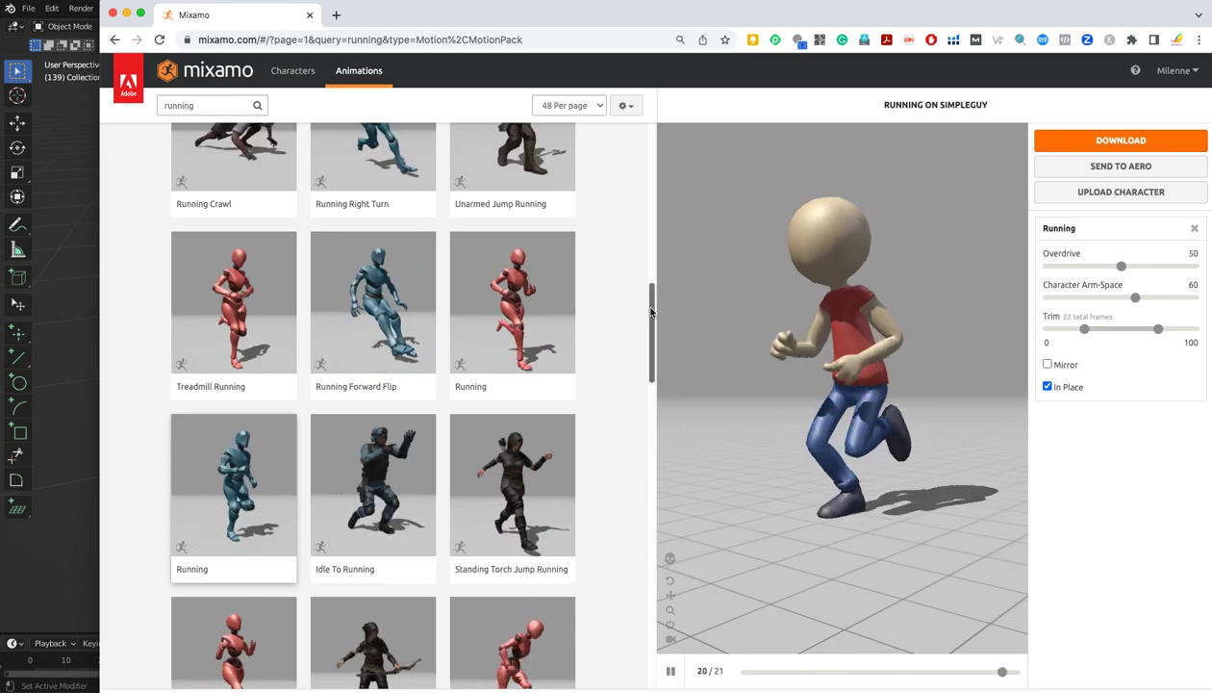
scroll(646, 303, up, 2)
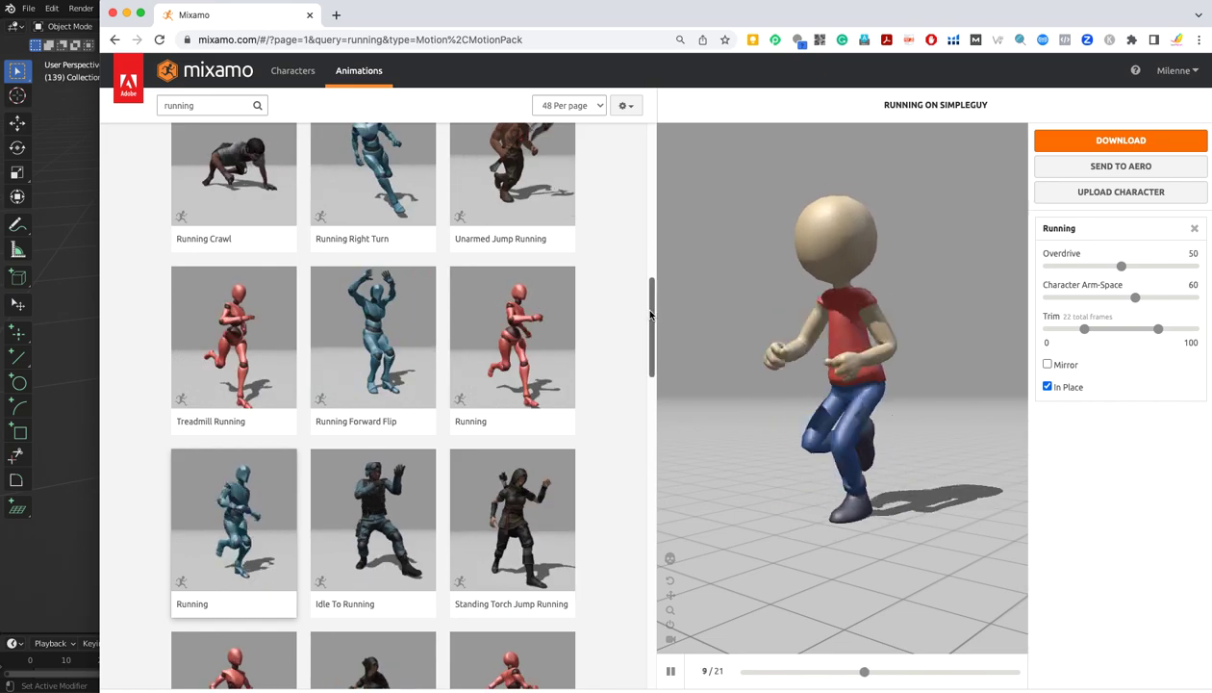
scroll(642, 285, up, 5)
scroll(659, 281, down, 1)
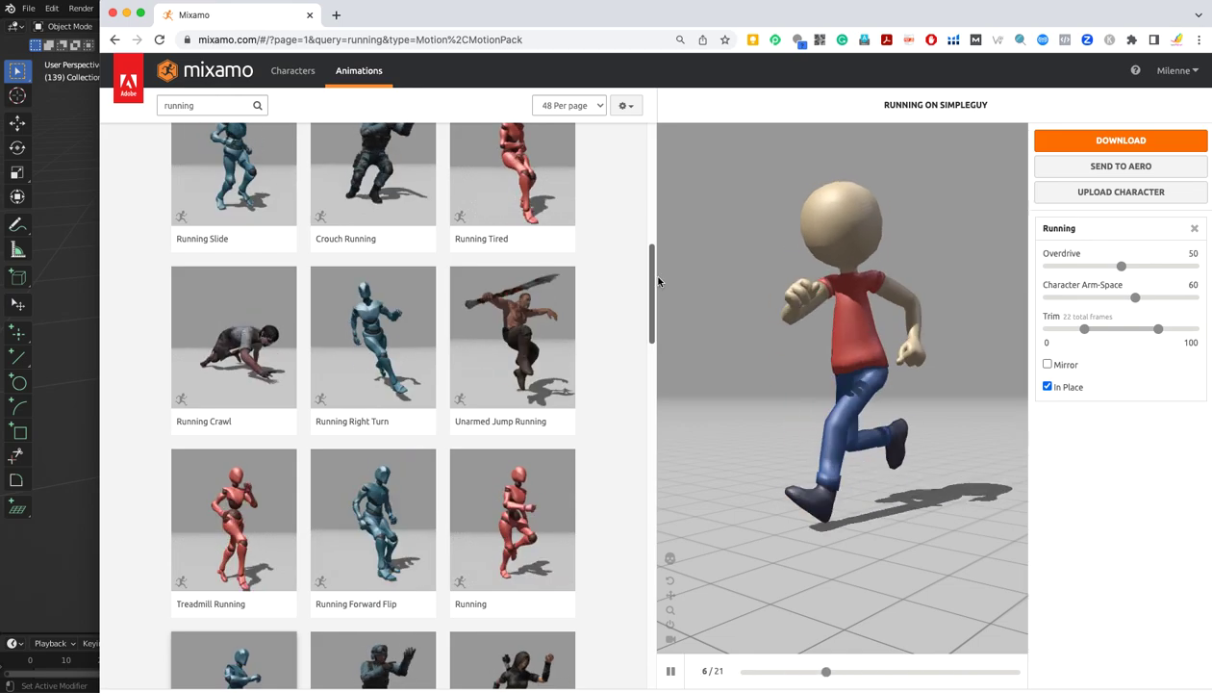
scroll(654, 287, down, 3)
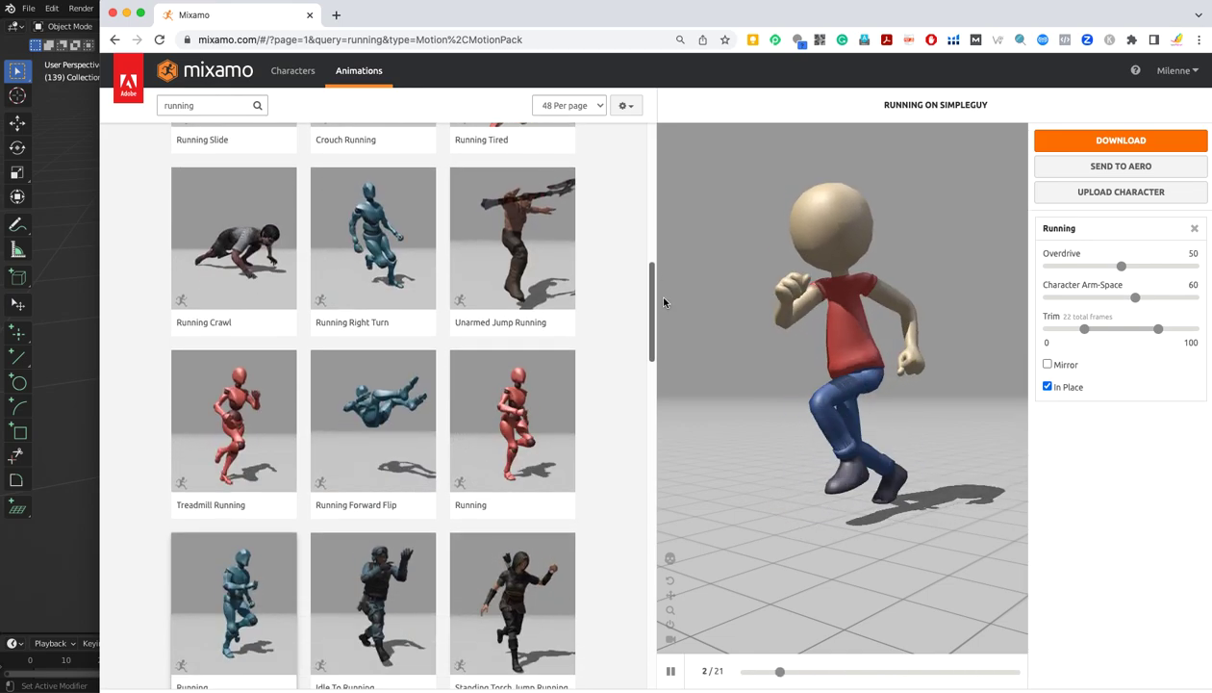
- Apply Running Forward Flip in place with arm spacing 59 and download it as FBX
click(366, 399)
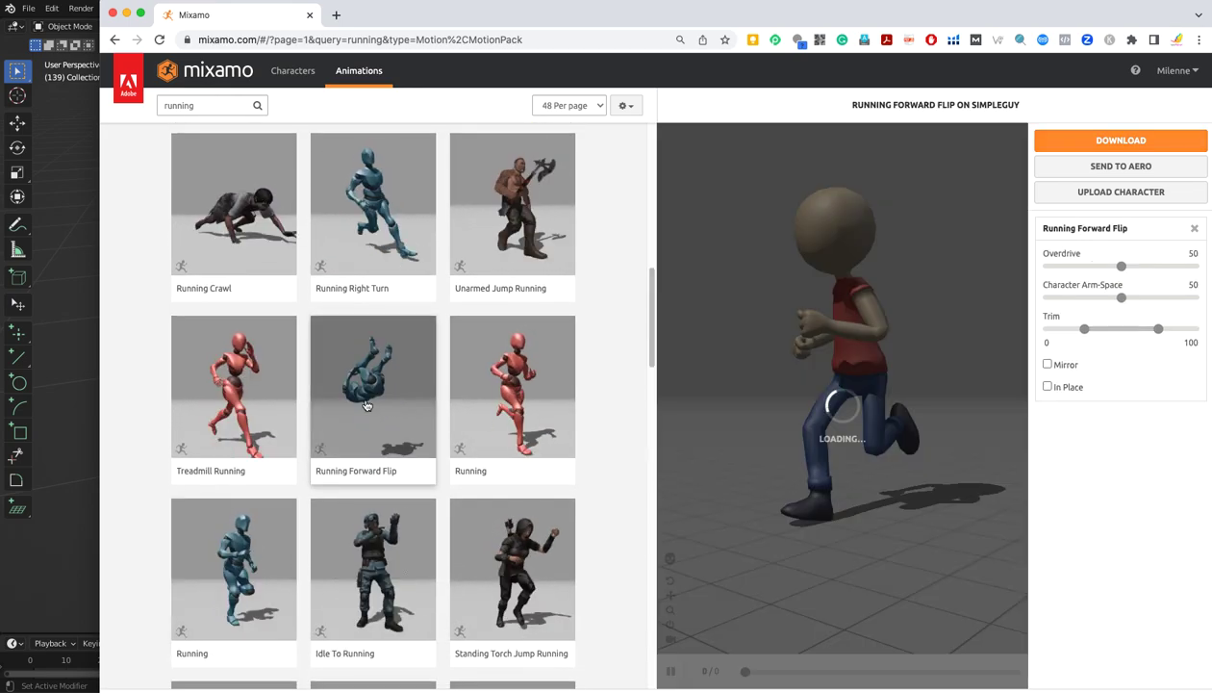
click(1046, 386)
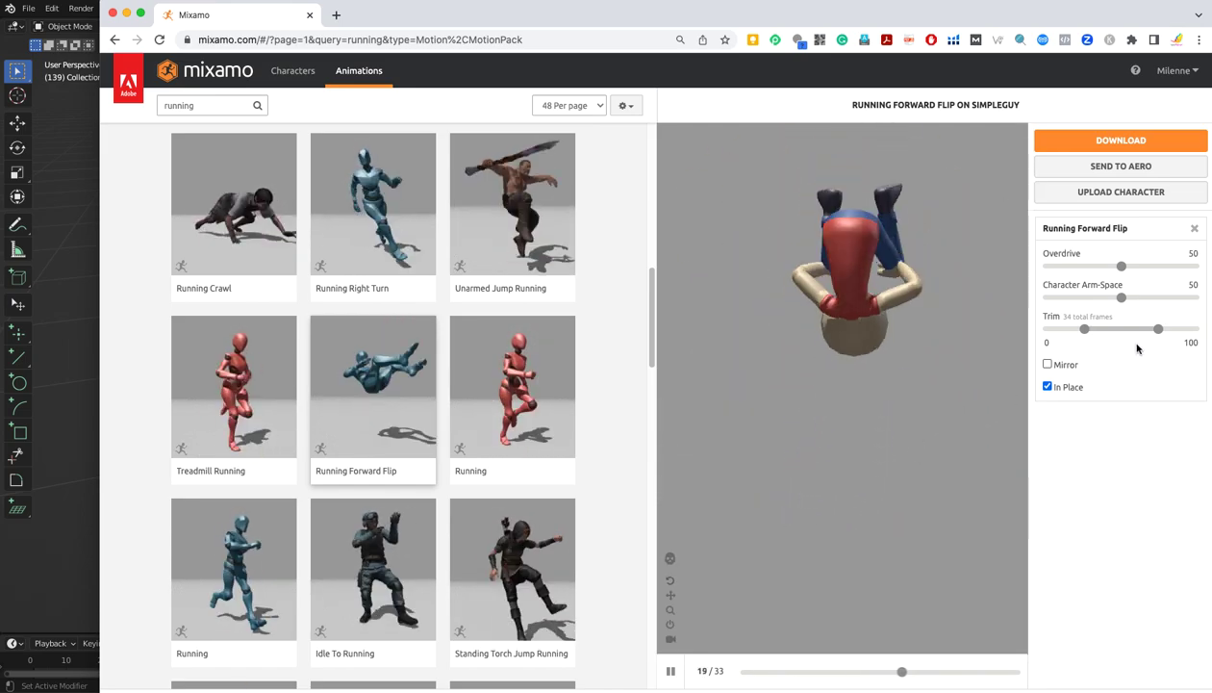
drag(1121, 298, 1136, 297)
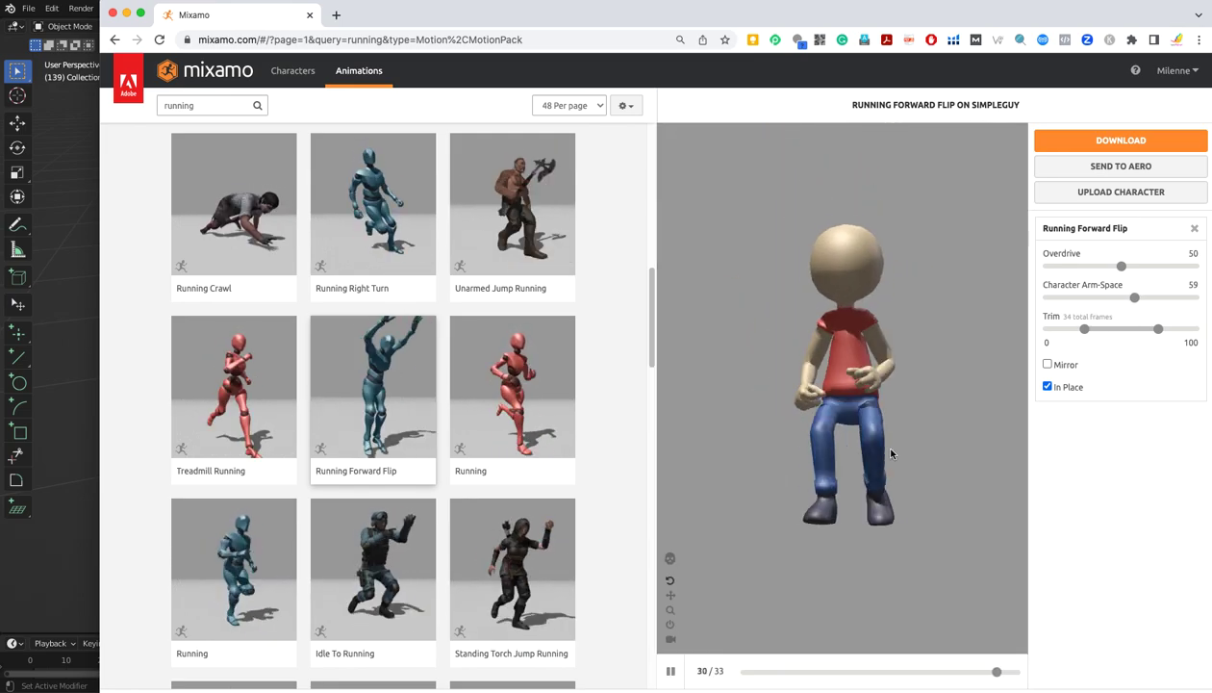
click(1118, 142)
click(851, 300)
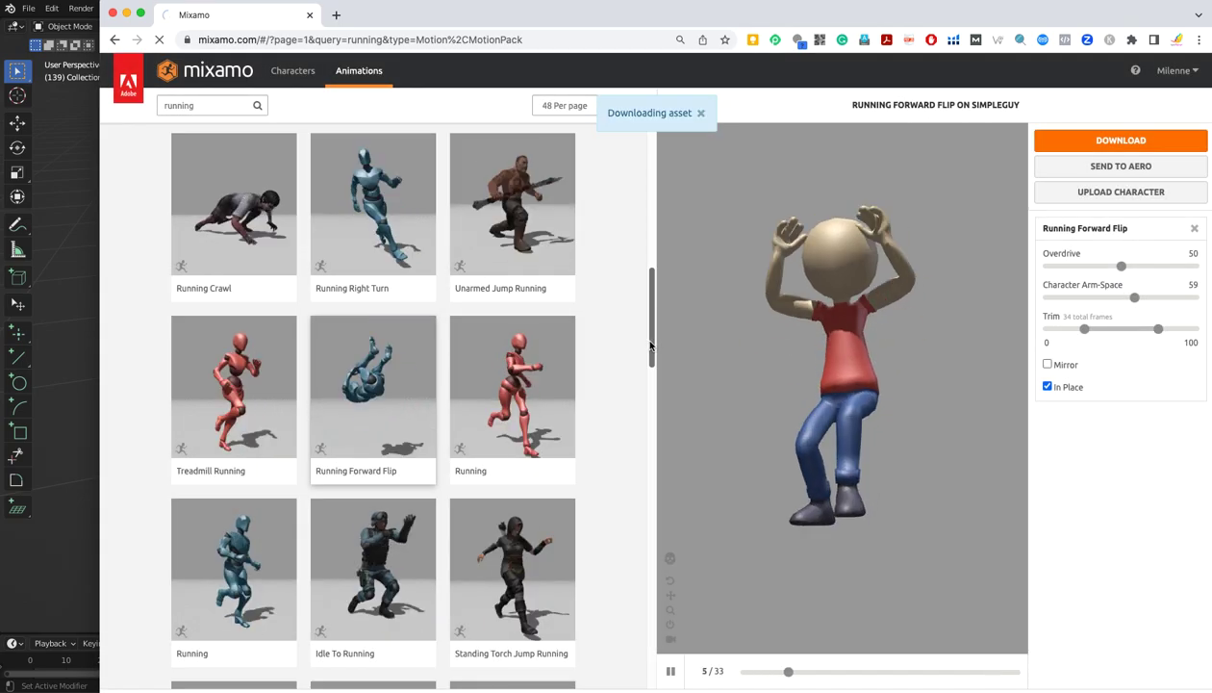
drag(650, 342, 653, 243)
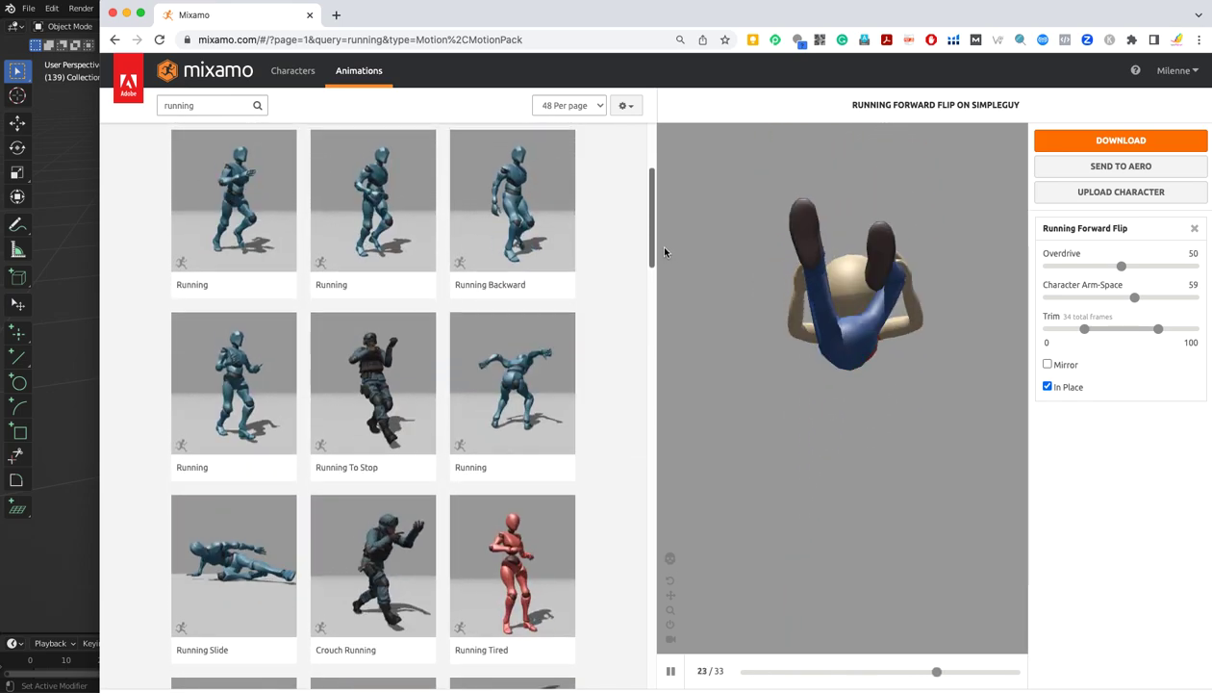
- Download the Running clip that ends in a forward roll from Mixamo as FBX with skin
click(507, 416)
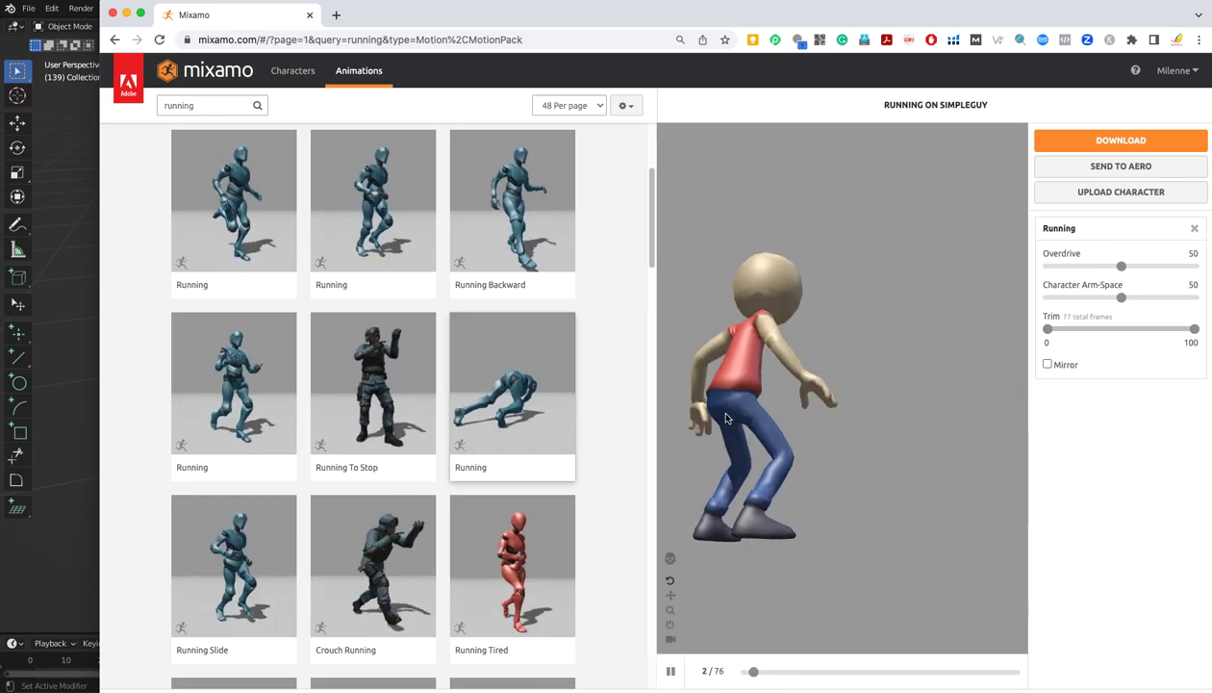
click(1155, 145)
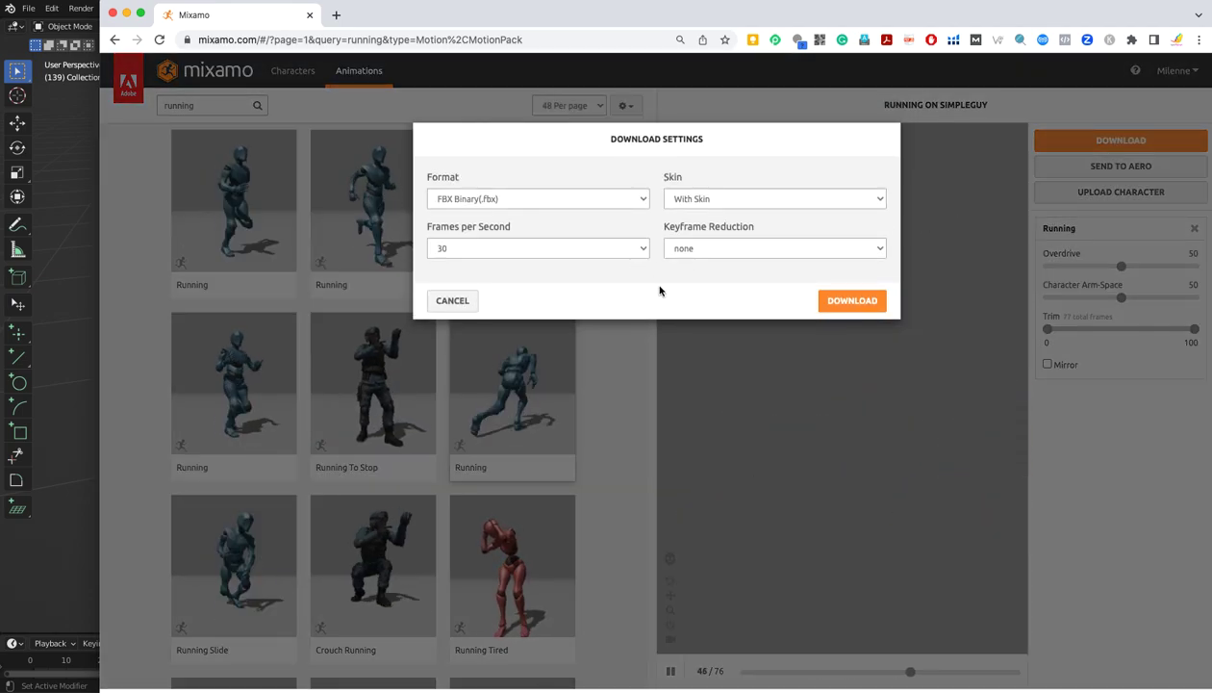
click(831, 303)
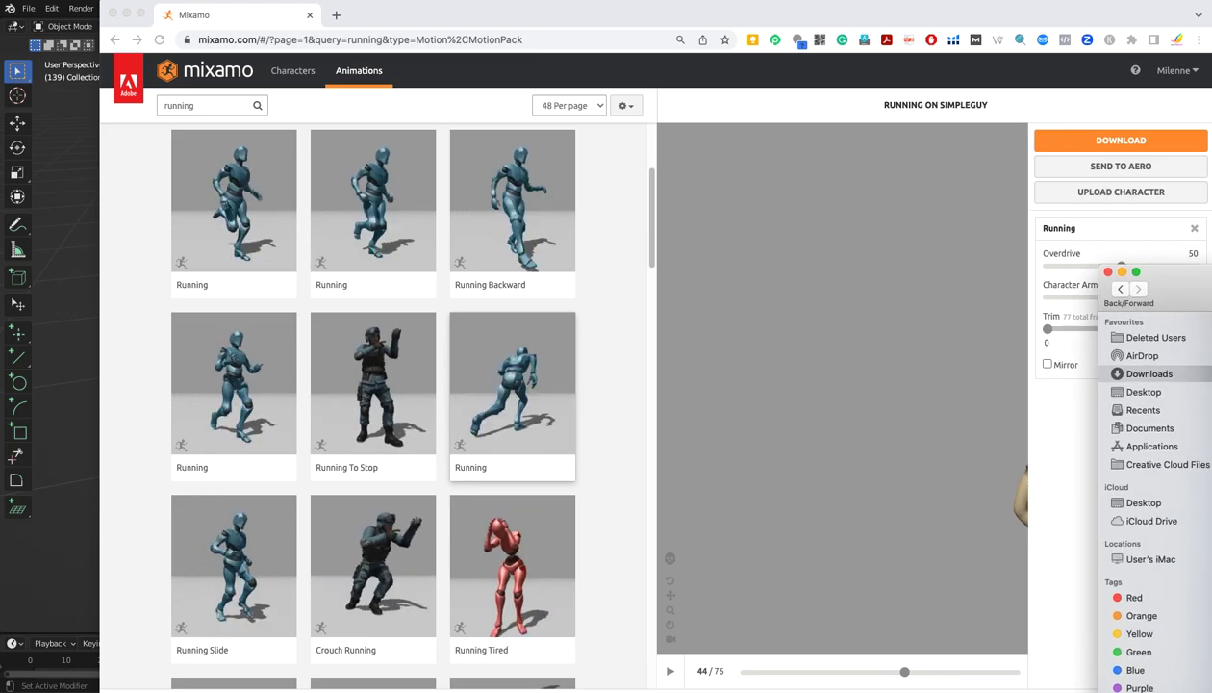
- Move the downloaded Running (1).fbx from Downloads into the exporttomixamo folder
drag(264, 691, 79, 262)
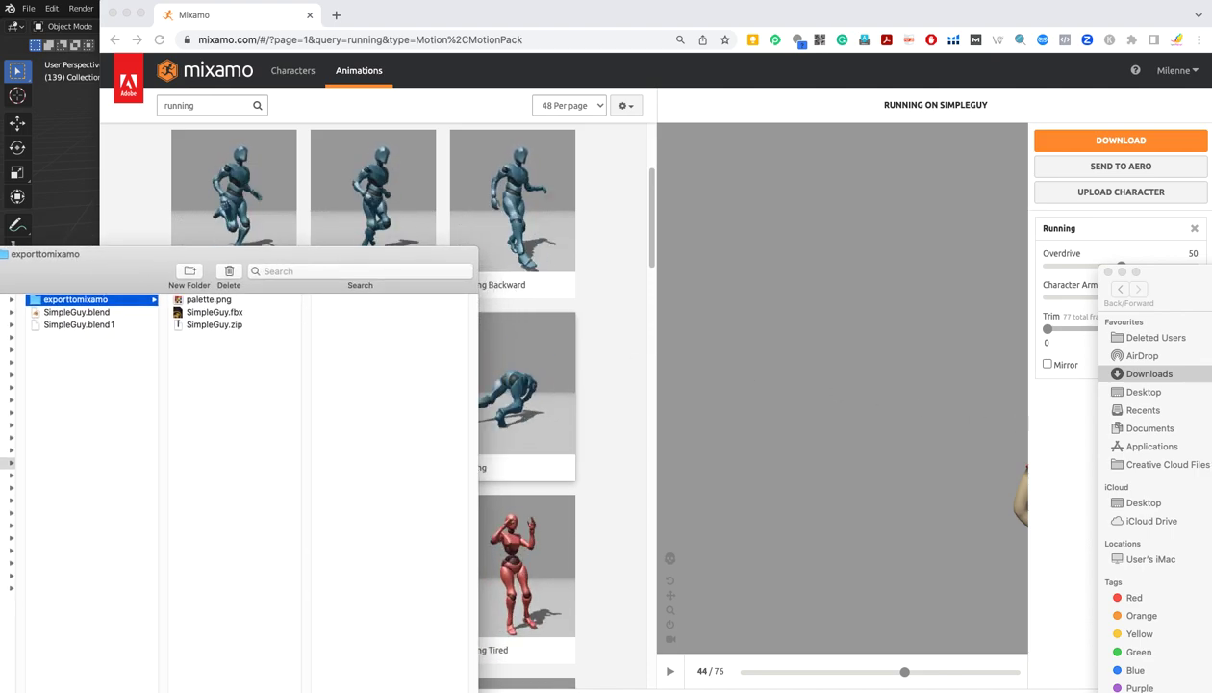
key(super+grave)
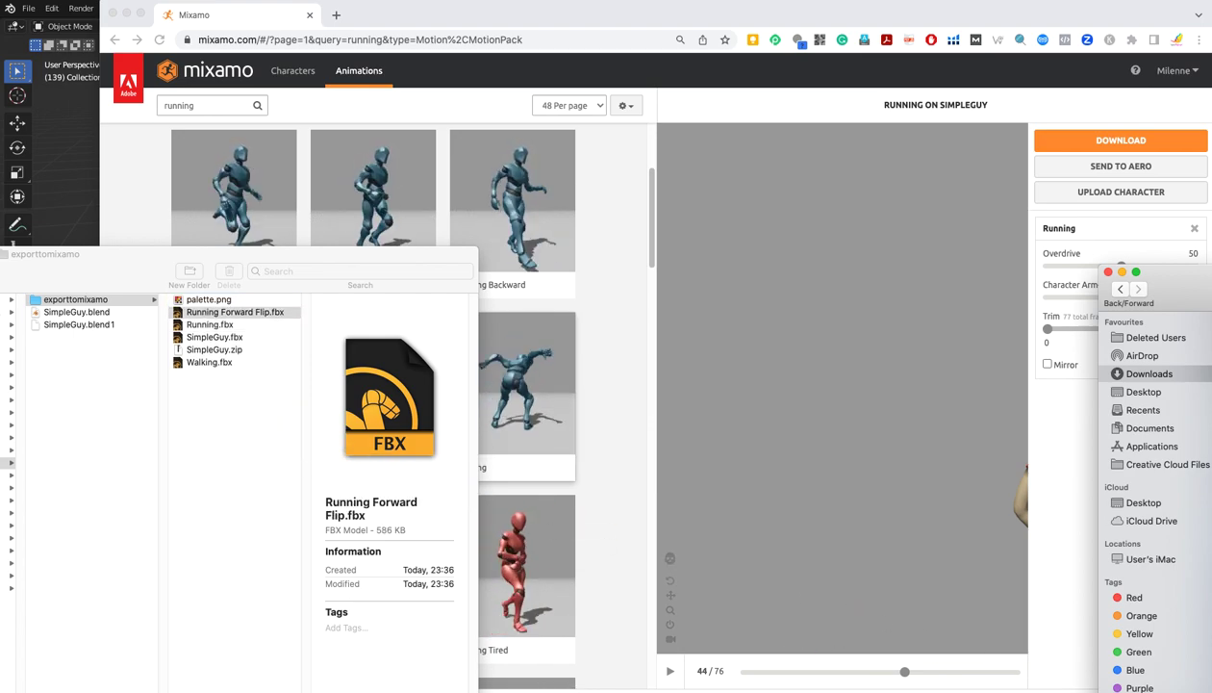
drag(962, 674, 206, 441)
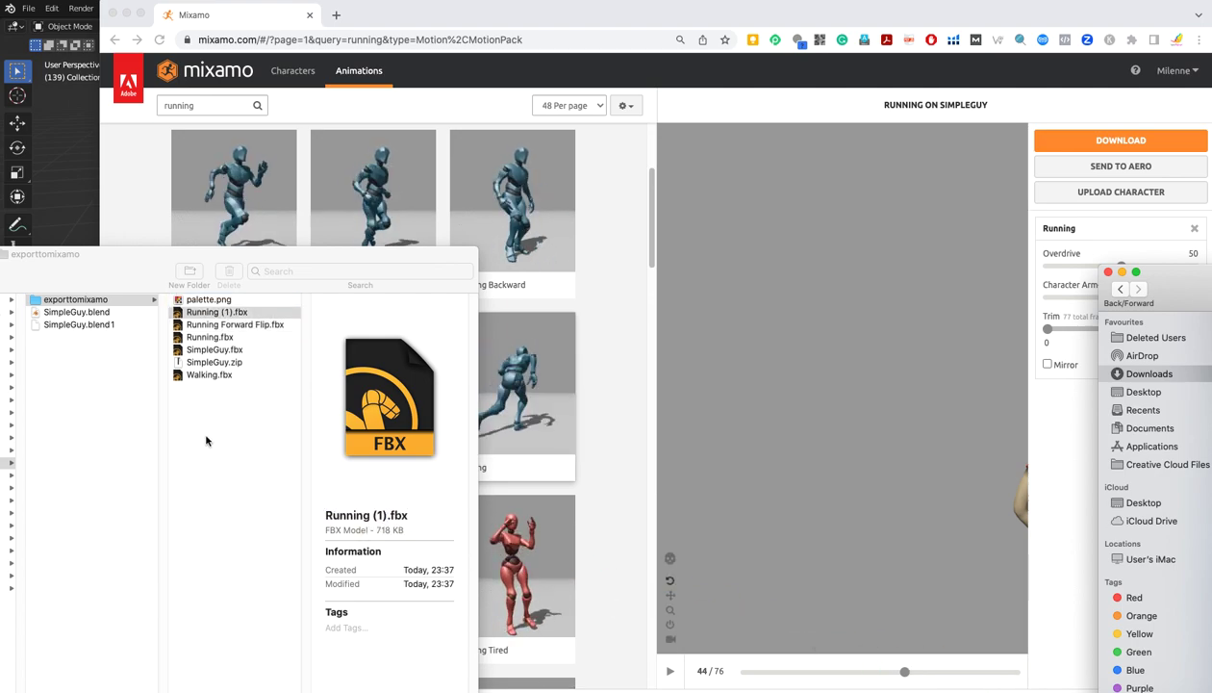
- Rename Running (1).fbx to RunningRolling.fbx
click(199, 313)
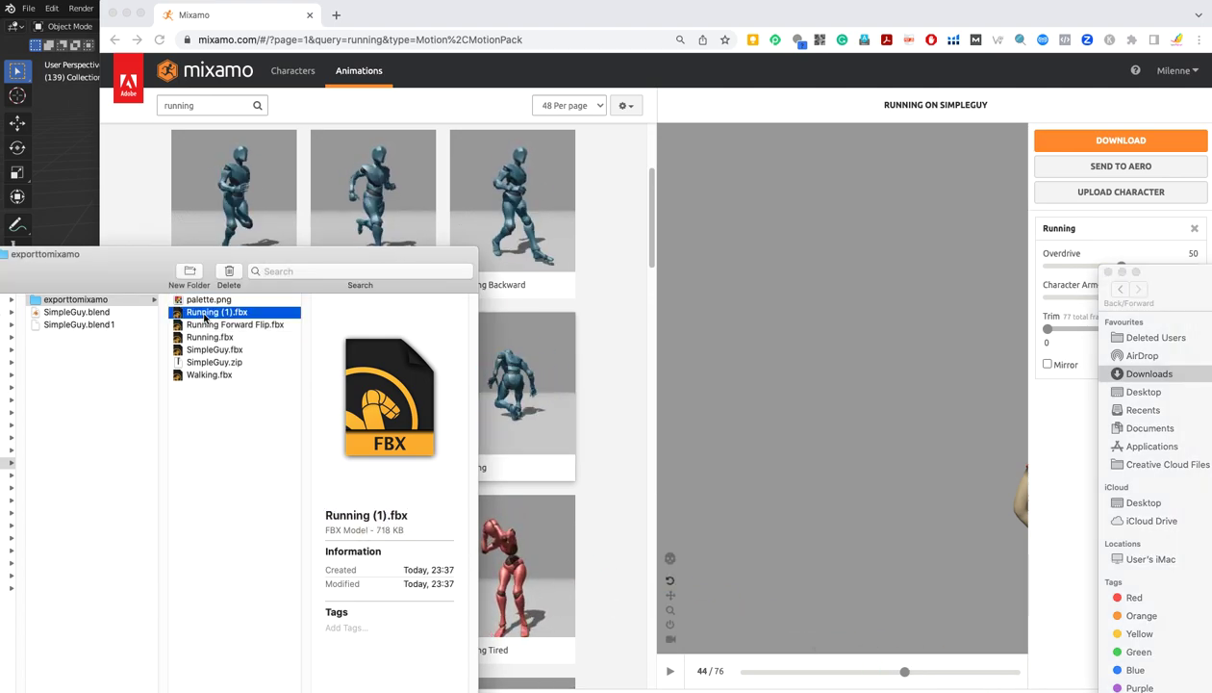
click(205, 314)
click(227, 313)
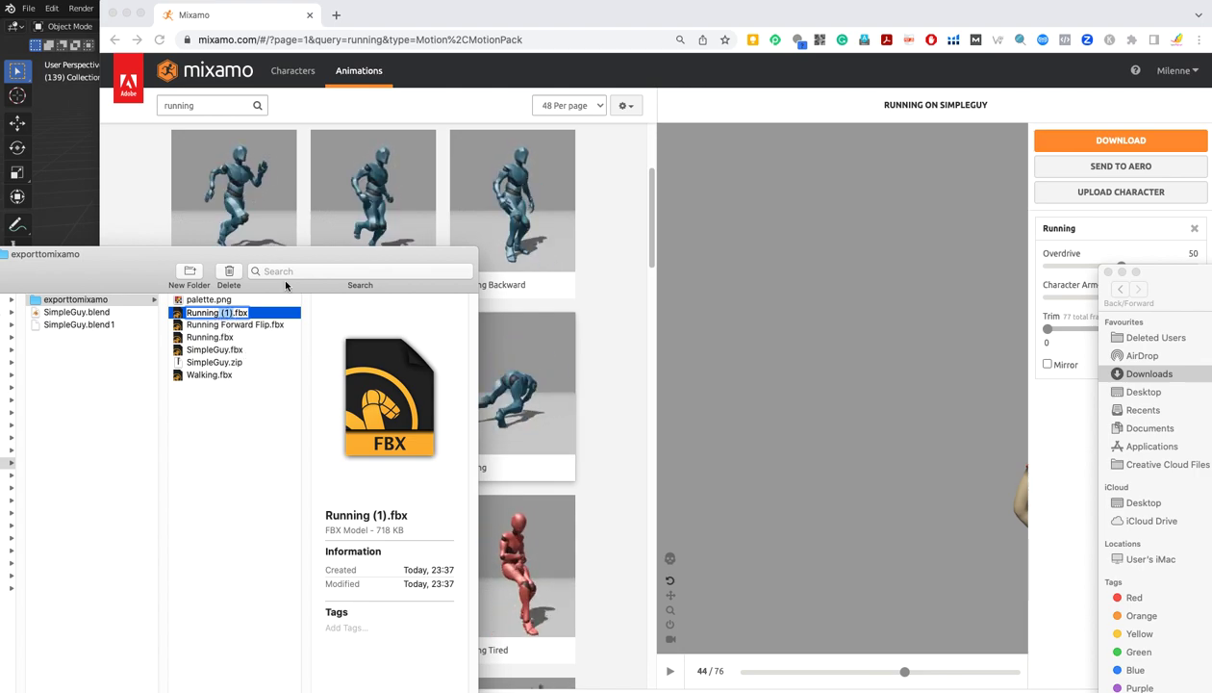
key(BackSpace)
key(BackSpace)
key(BackSpace)
key(BackSpace)
text(Rolling)
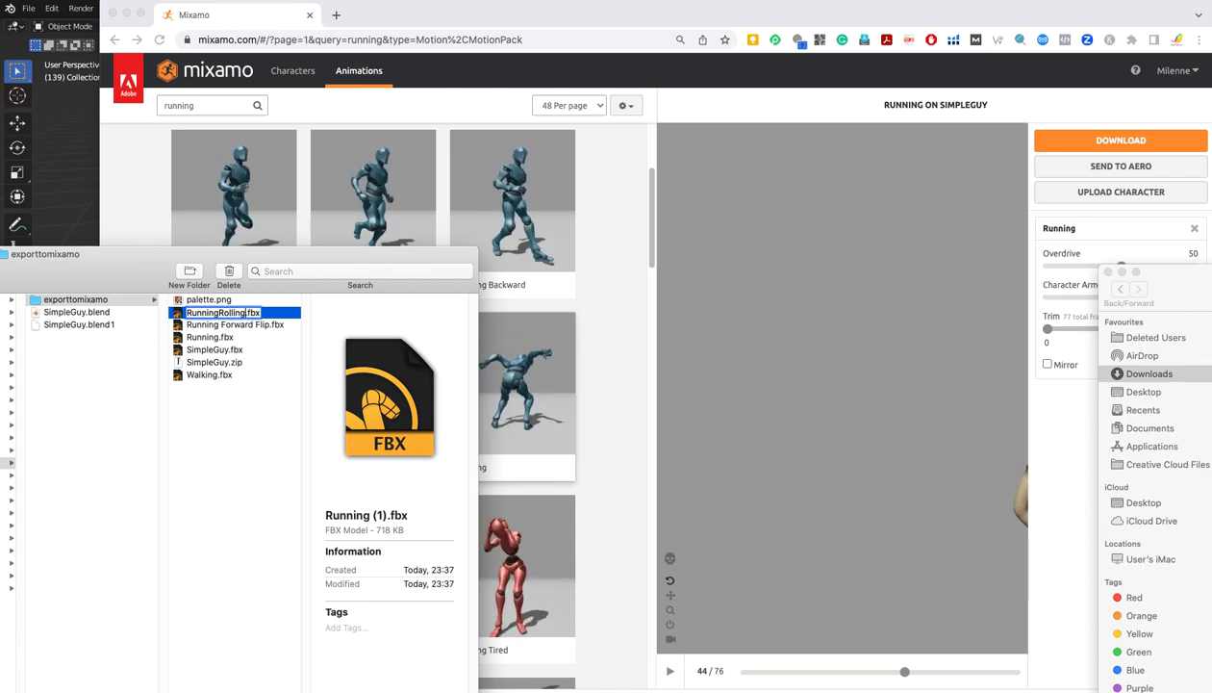
click(244, 449)
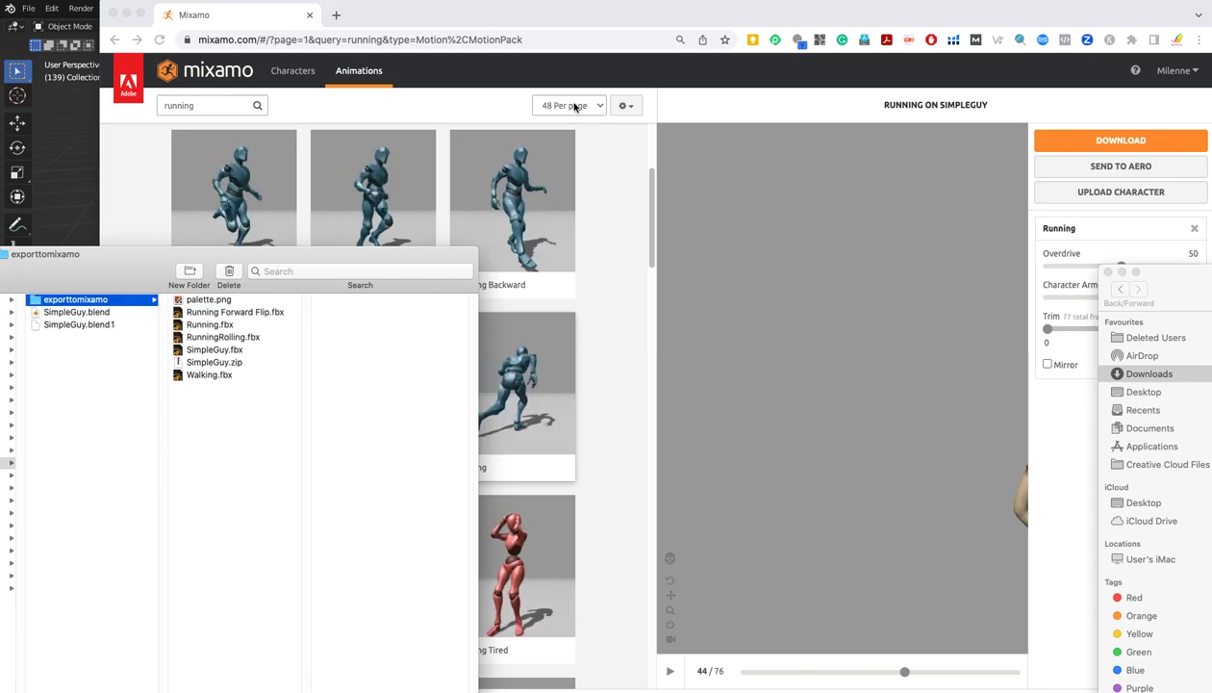
- Return to Blender, save SimpleGuy.blend and hide the SimpleGuy model in the viewport
click(523, 9)
key(super+m)
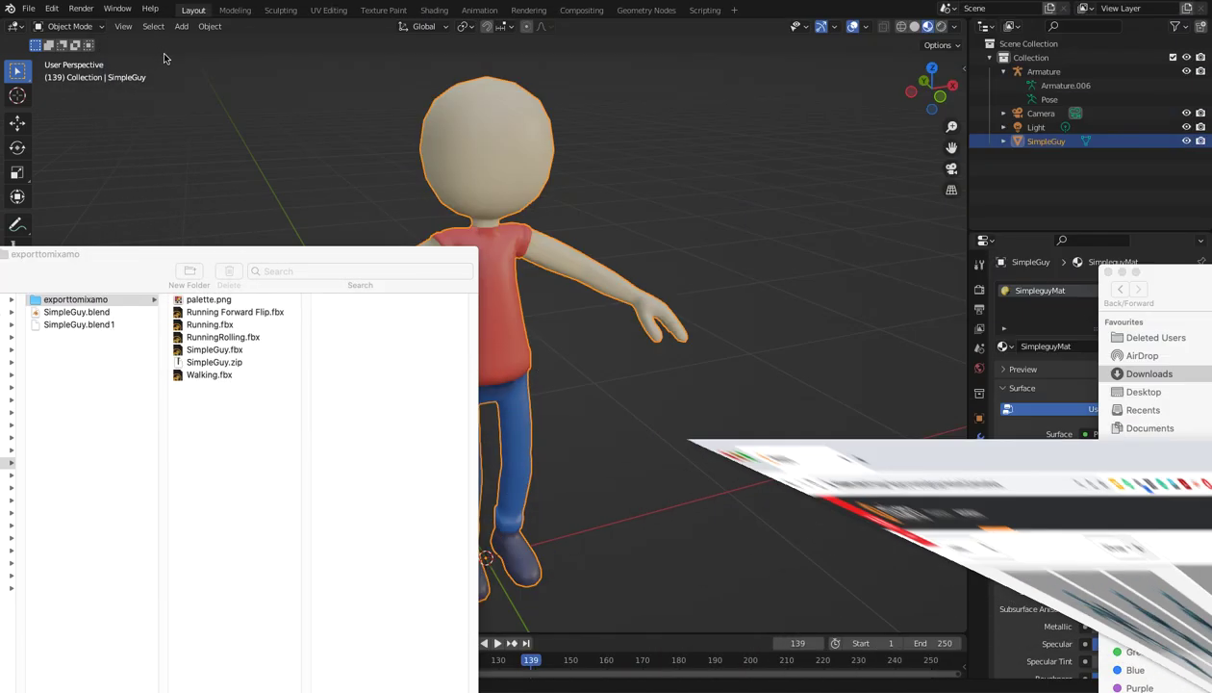
drag(327, 254, 342, 691)
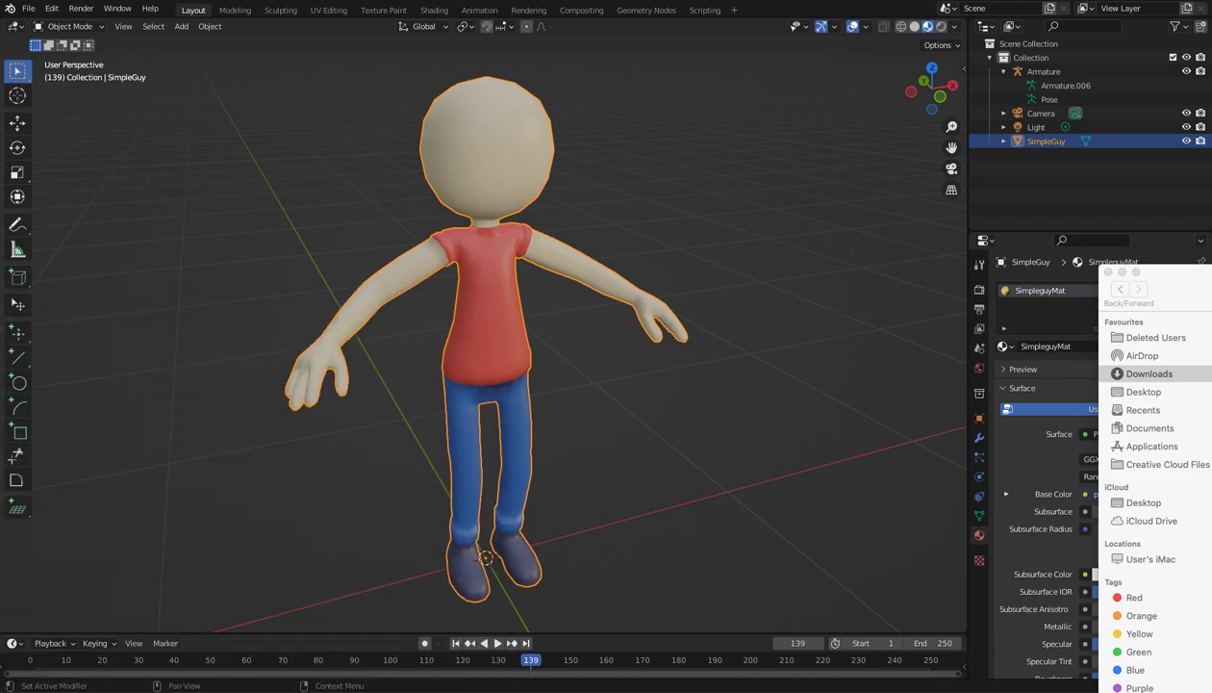
mouse_move(412, 340)
middle_down()
mouse_move(494, 403)
mouse_move(399, 325)
middle_up()
click(29, 9)
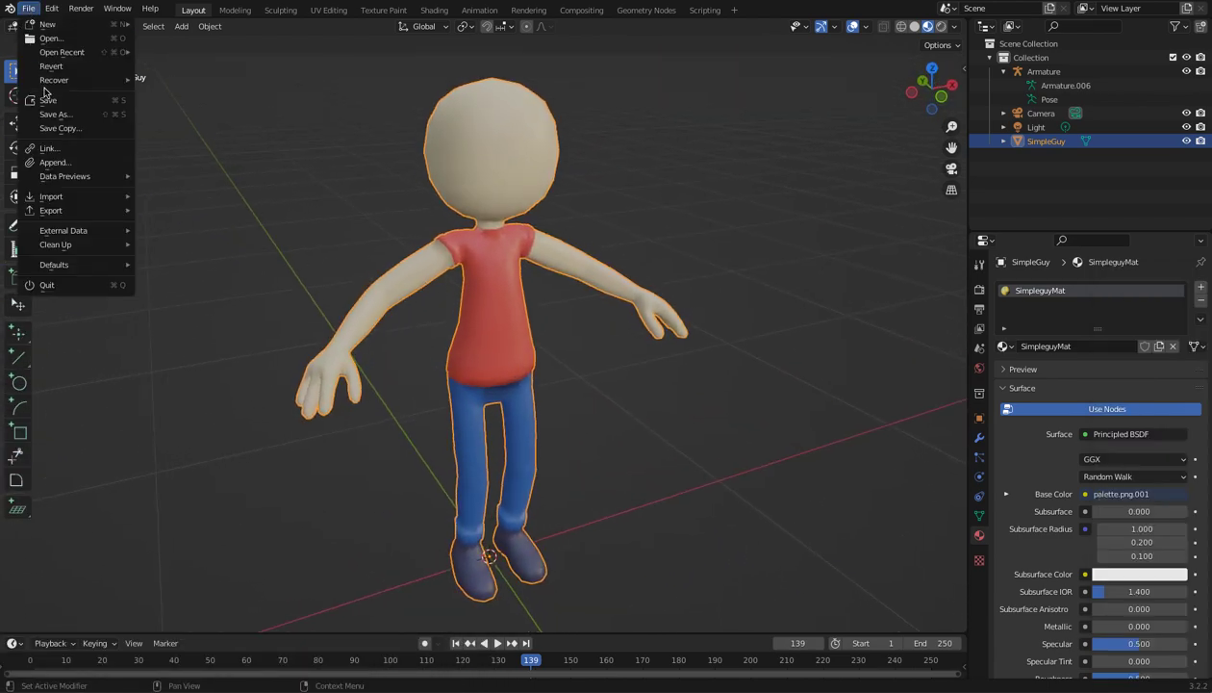
click(48, 99)
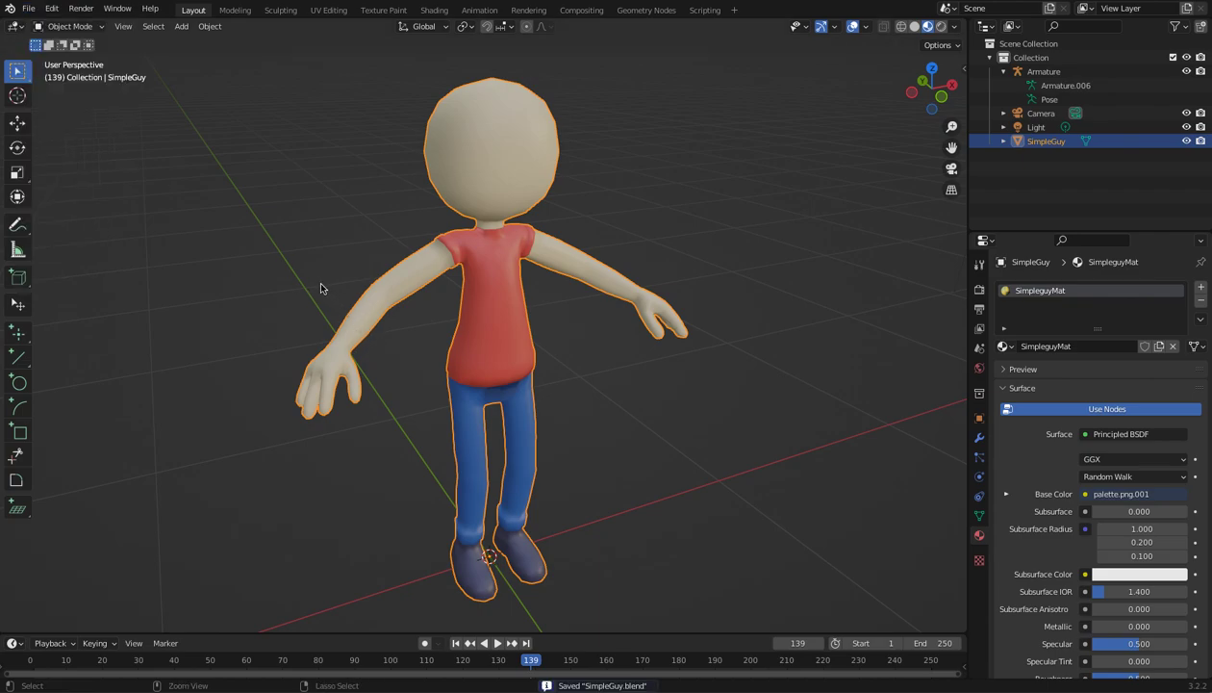
ctrl+scroll(323, 288, down, 5)
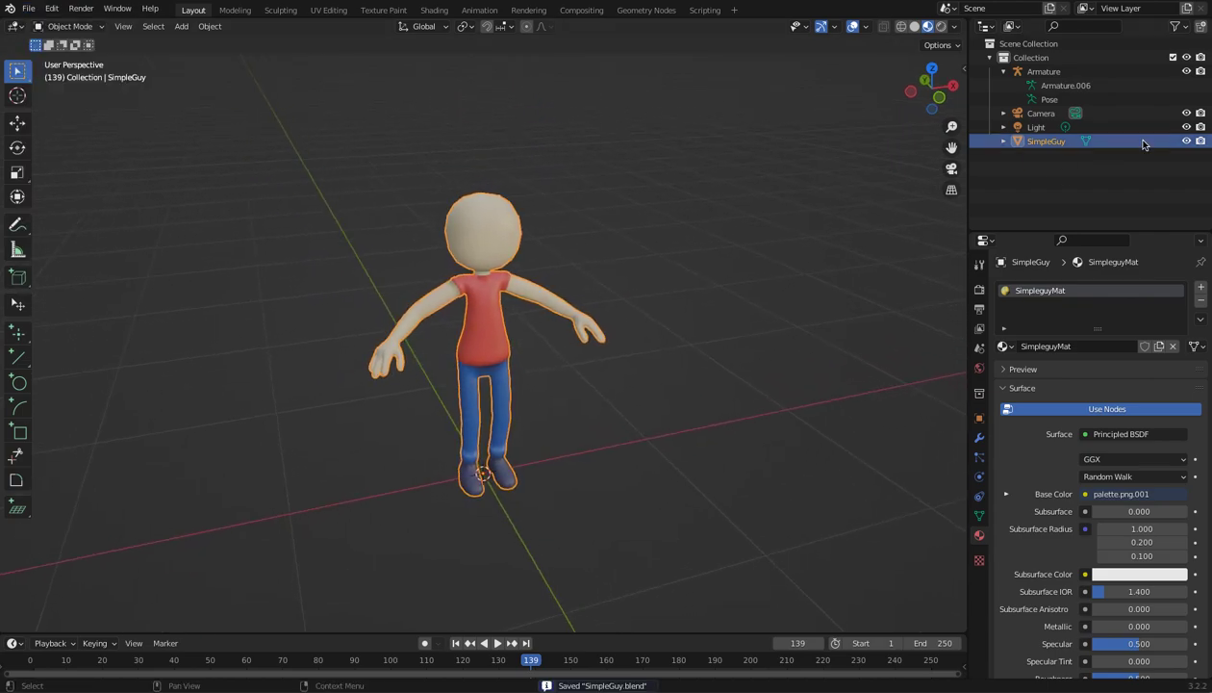
click(1186, 142)
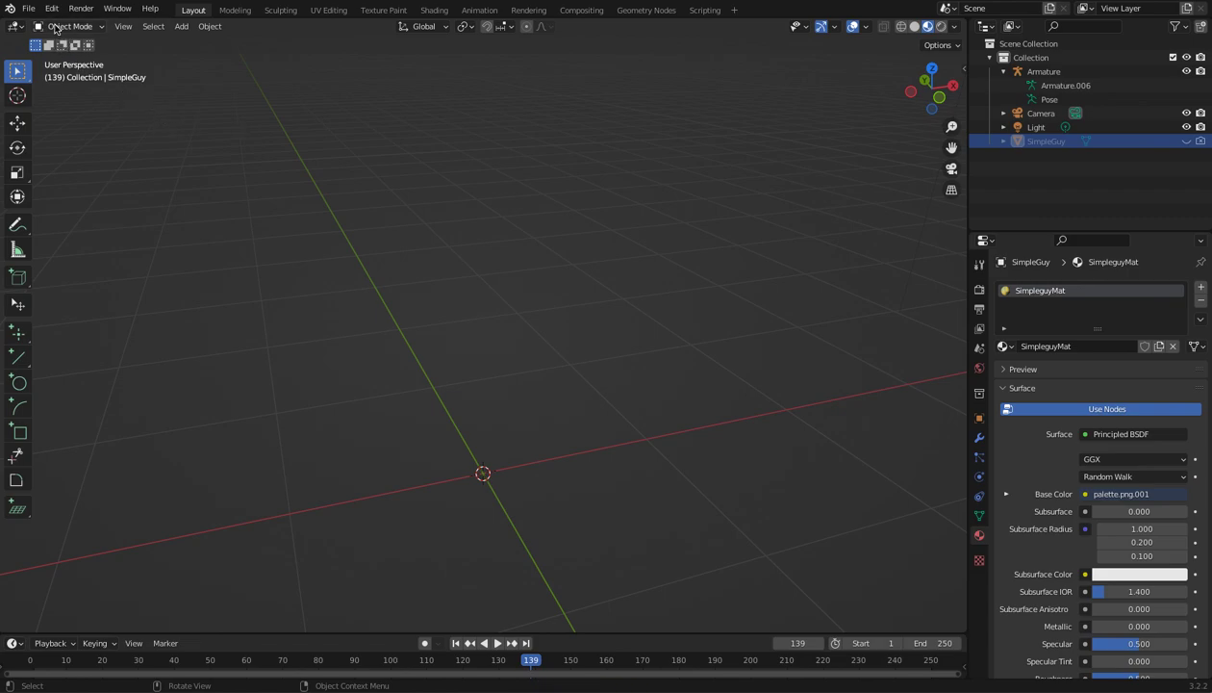
- Import Walking.fbx from the exporttomixamo folder
click(29, 9)
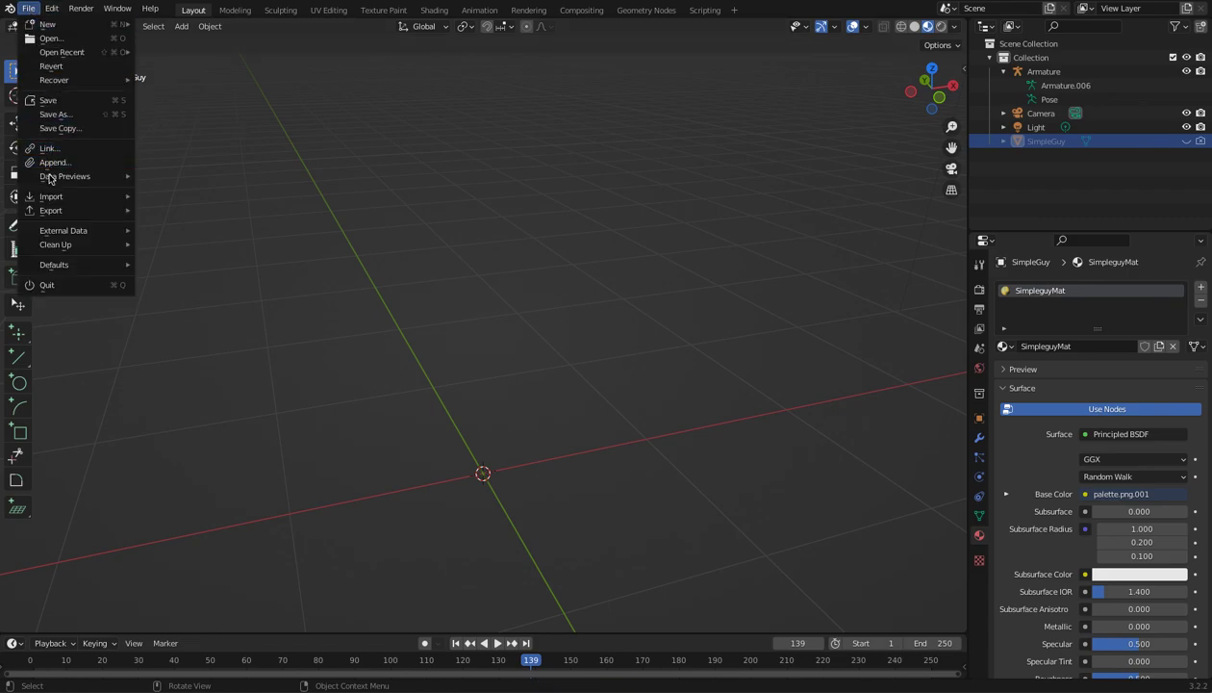
mouse_move(60, 196)
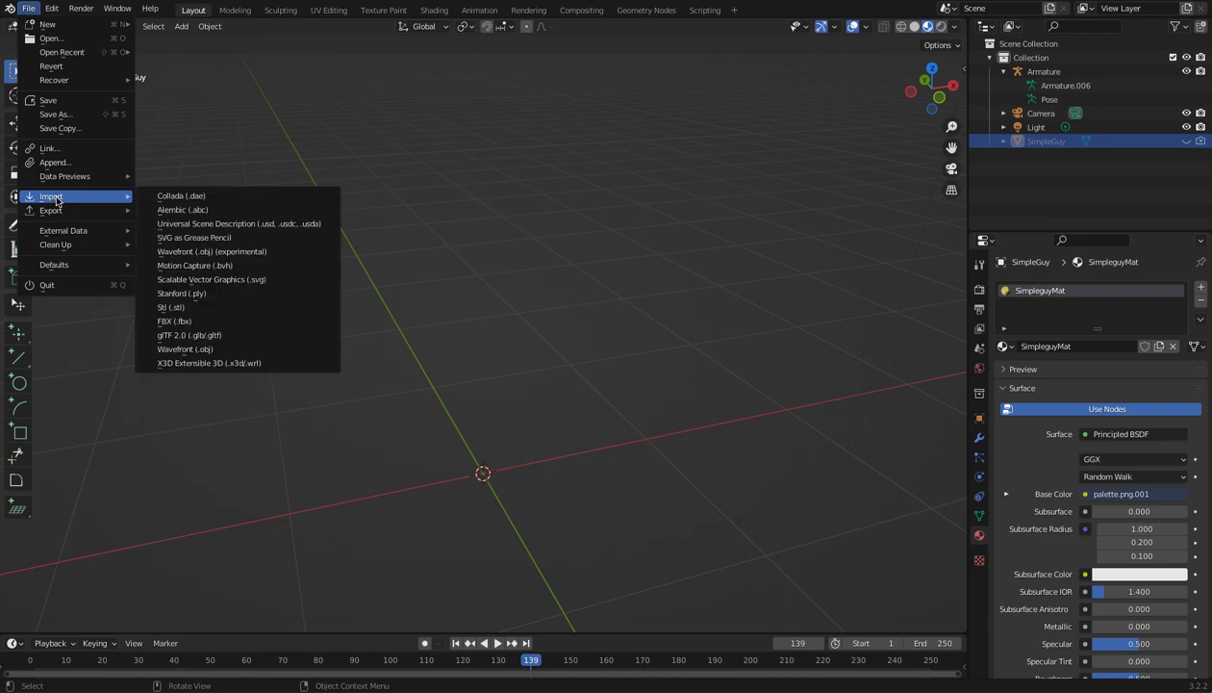
click(174, 321)
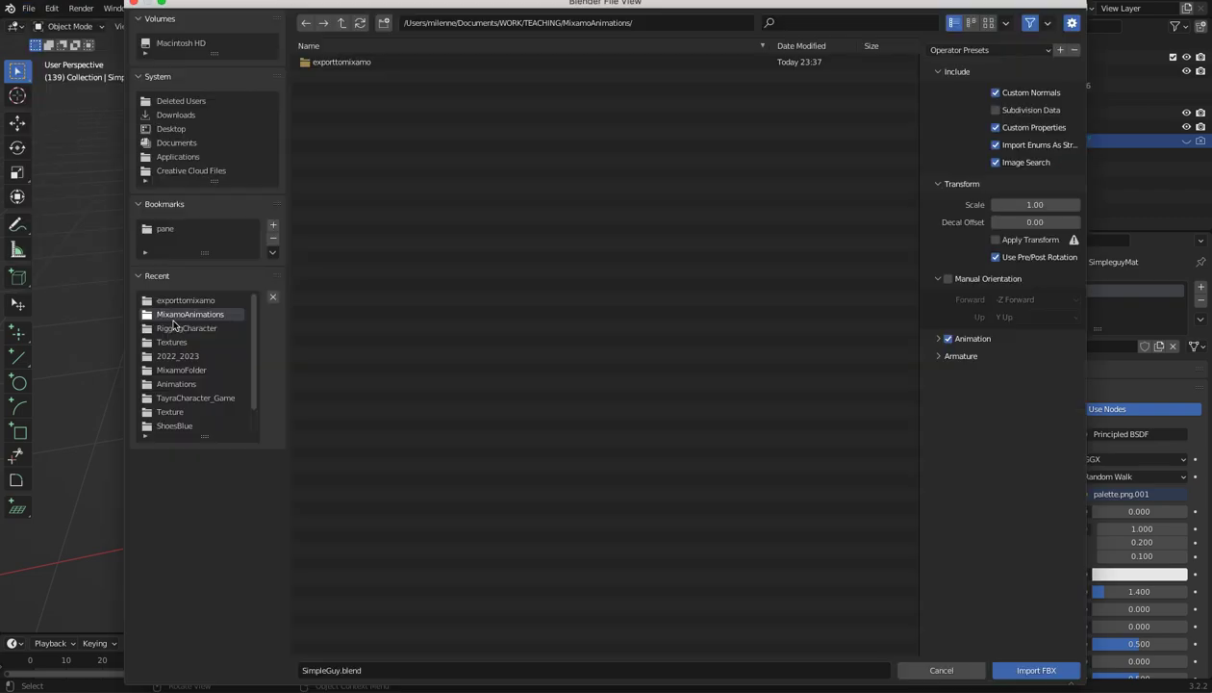
double_click(332, 63)
click(330, 117)
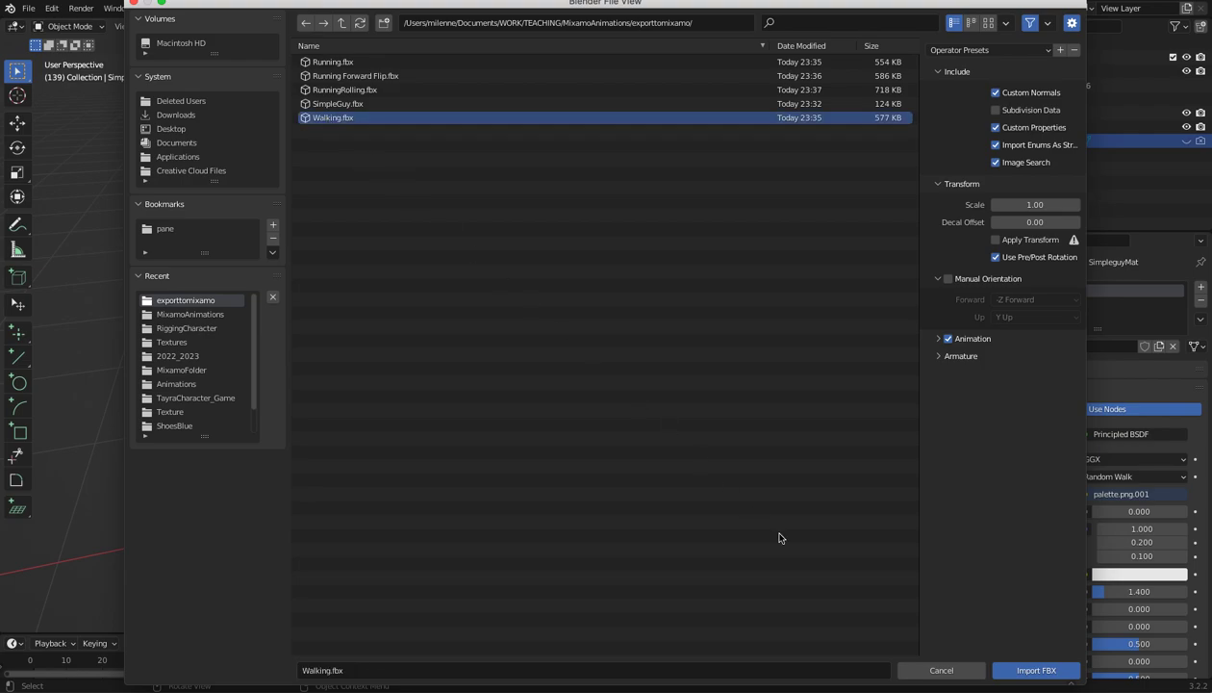
click(1023, 674)
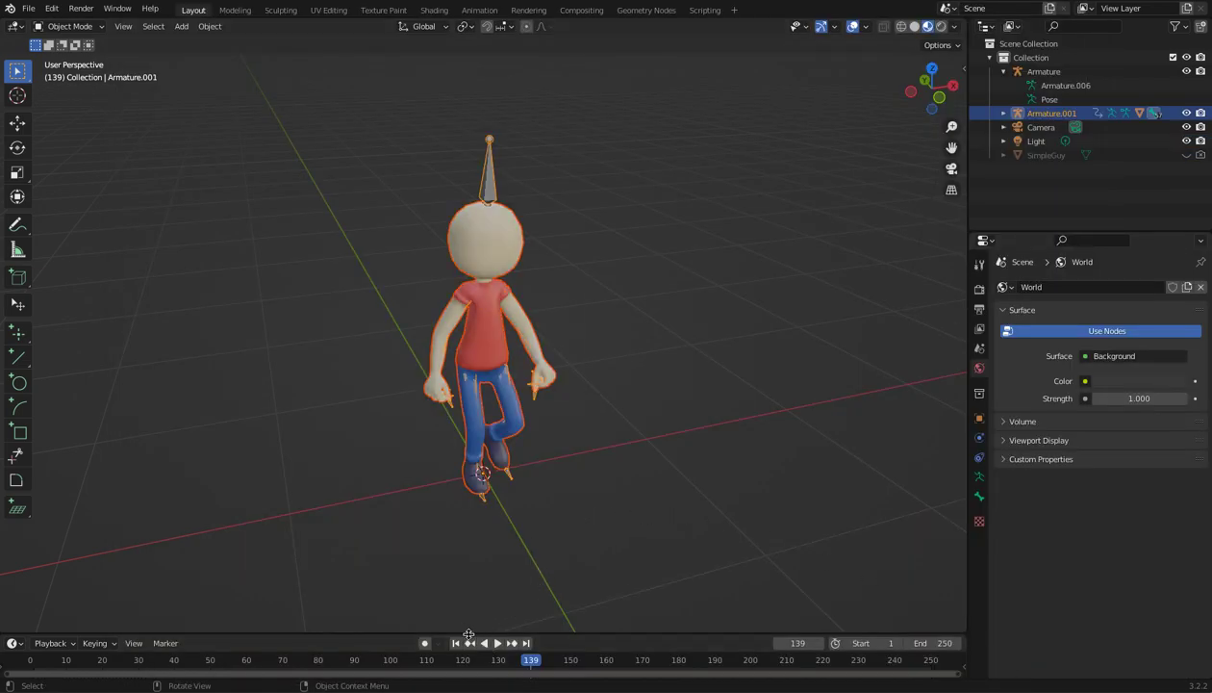
- Enlarge the timeline and play the Walking animation from frame 1
drag(471, 635, 479, 521)
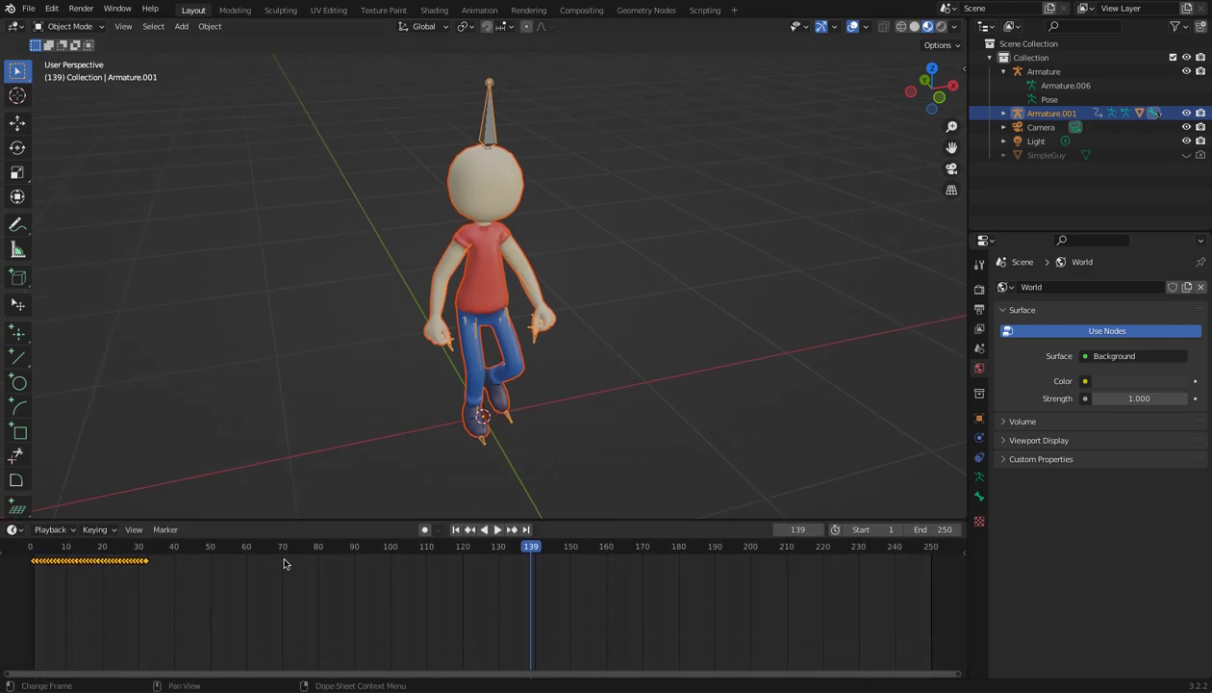
drag(63, 550, 33, 551)
key(space)
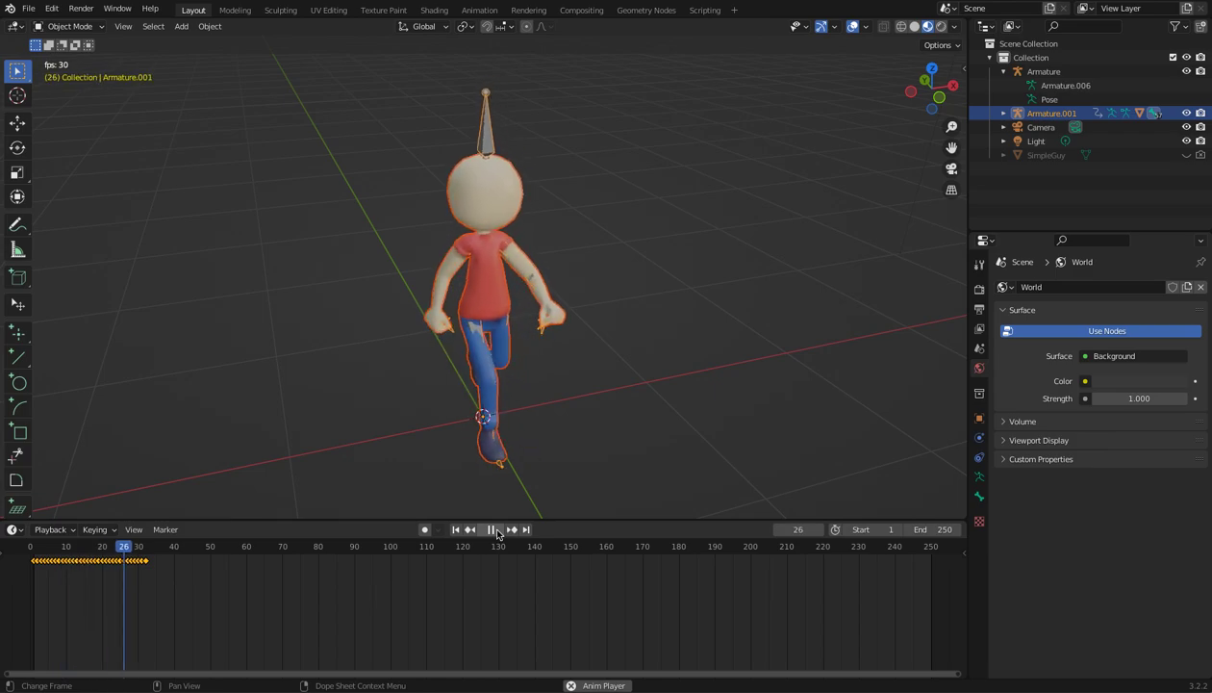
click(499, 531)
- Set the scene end frame to 100 and replay the walk from the start
click(921, 531)
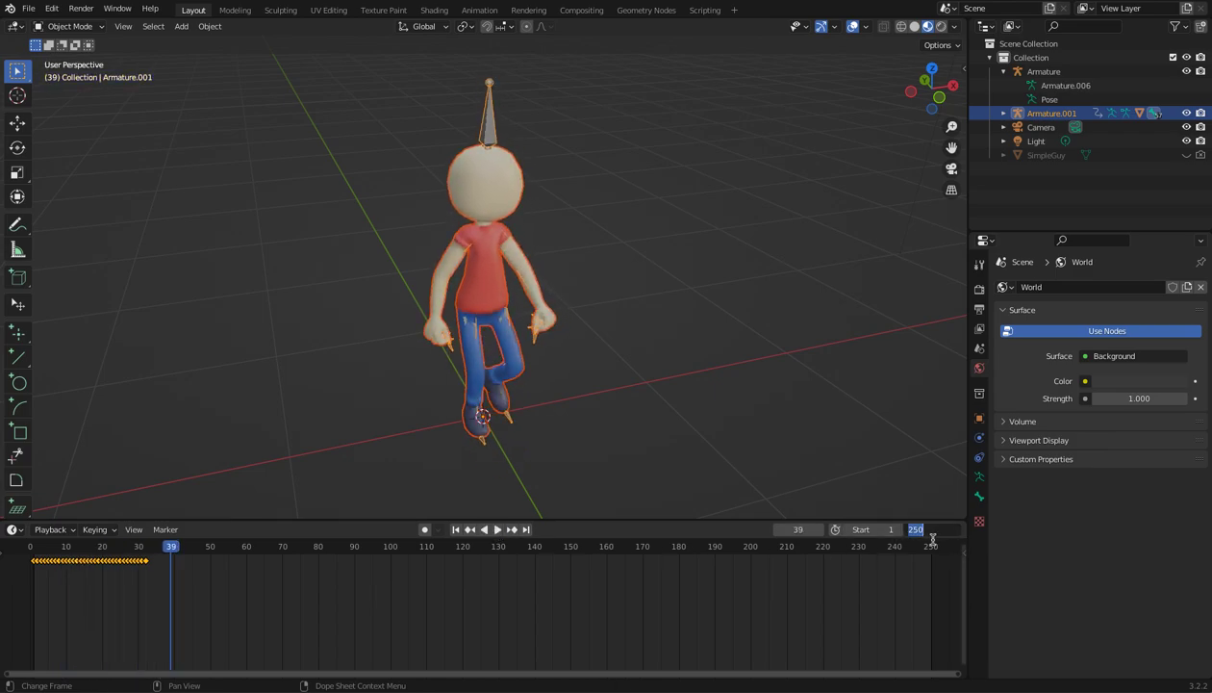
text(80)
key(Return)
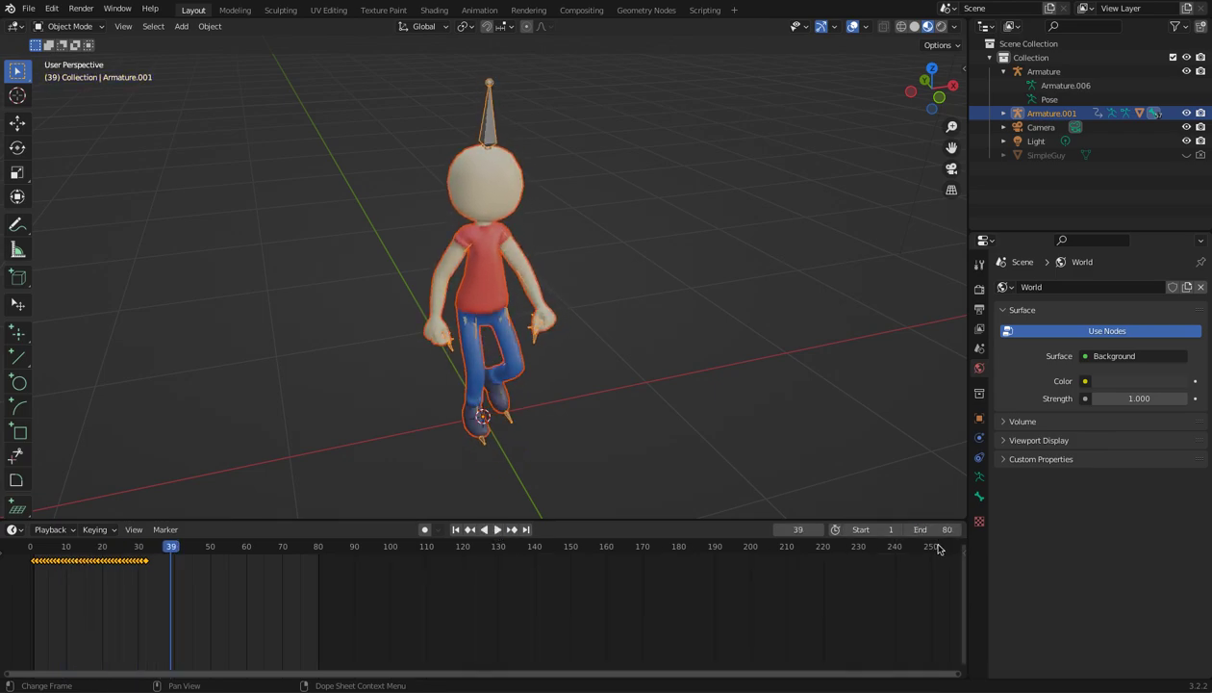
click(942, 530)
text(1)
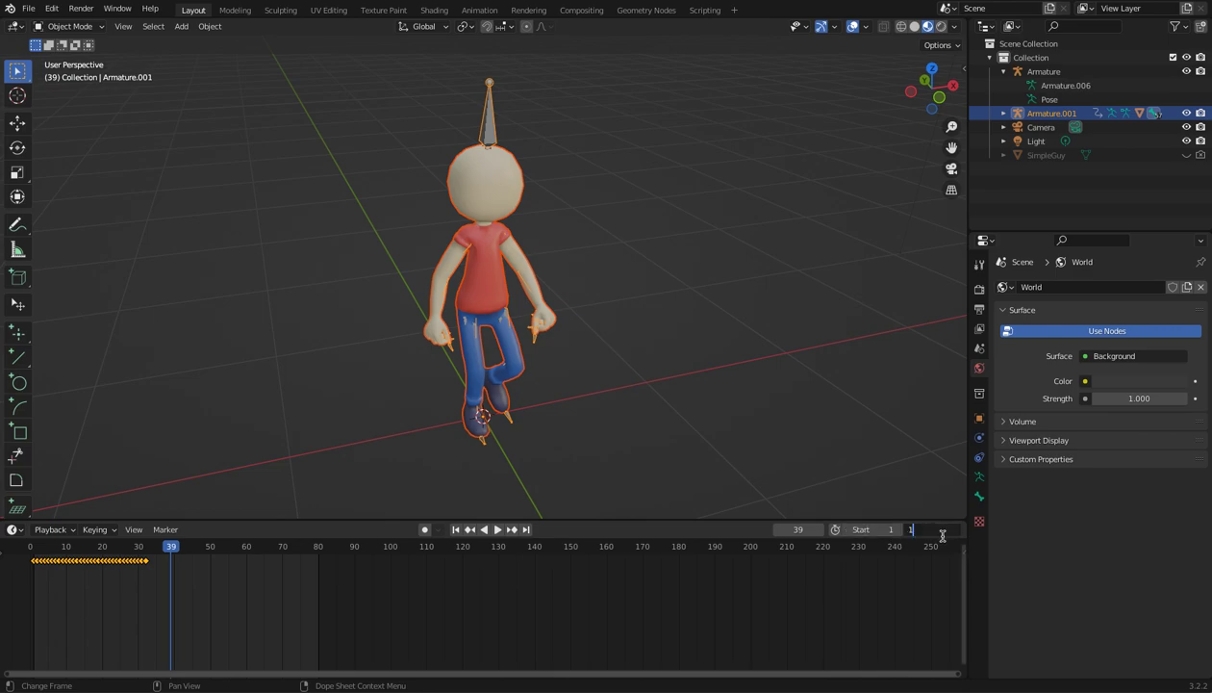
text(00)
key(Return)
key(shift+Left)
key(space)
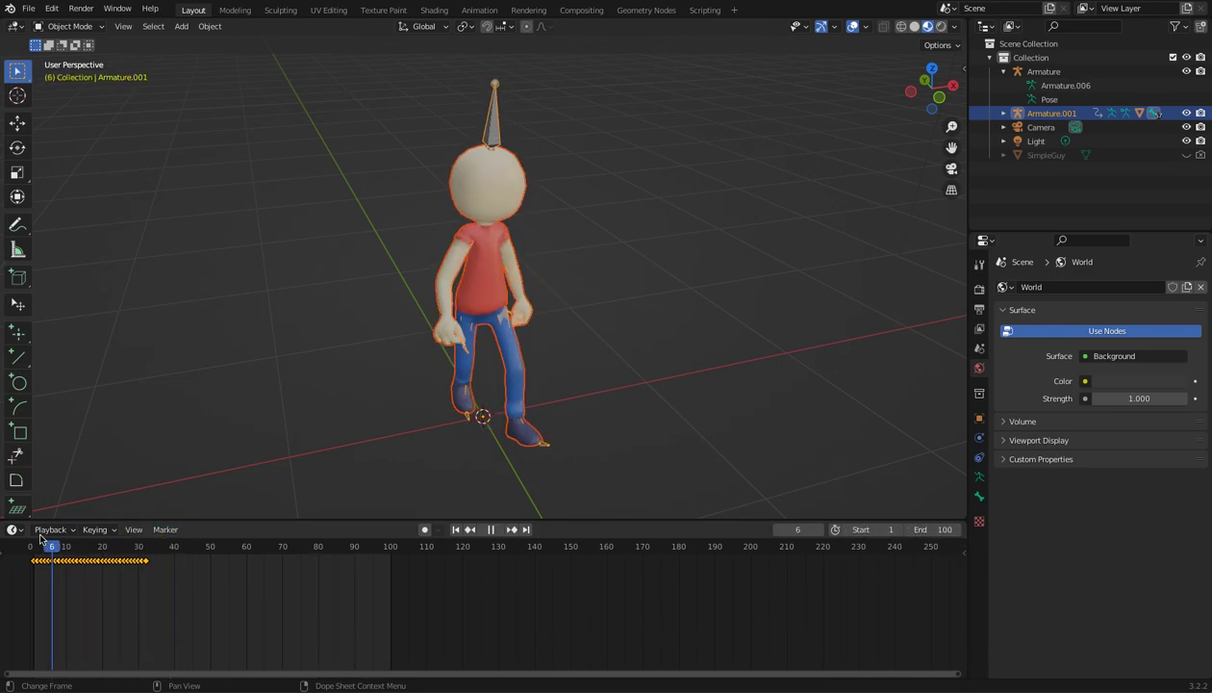
key(space)
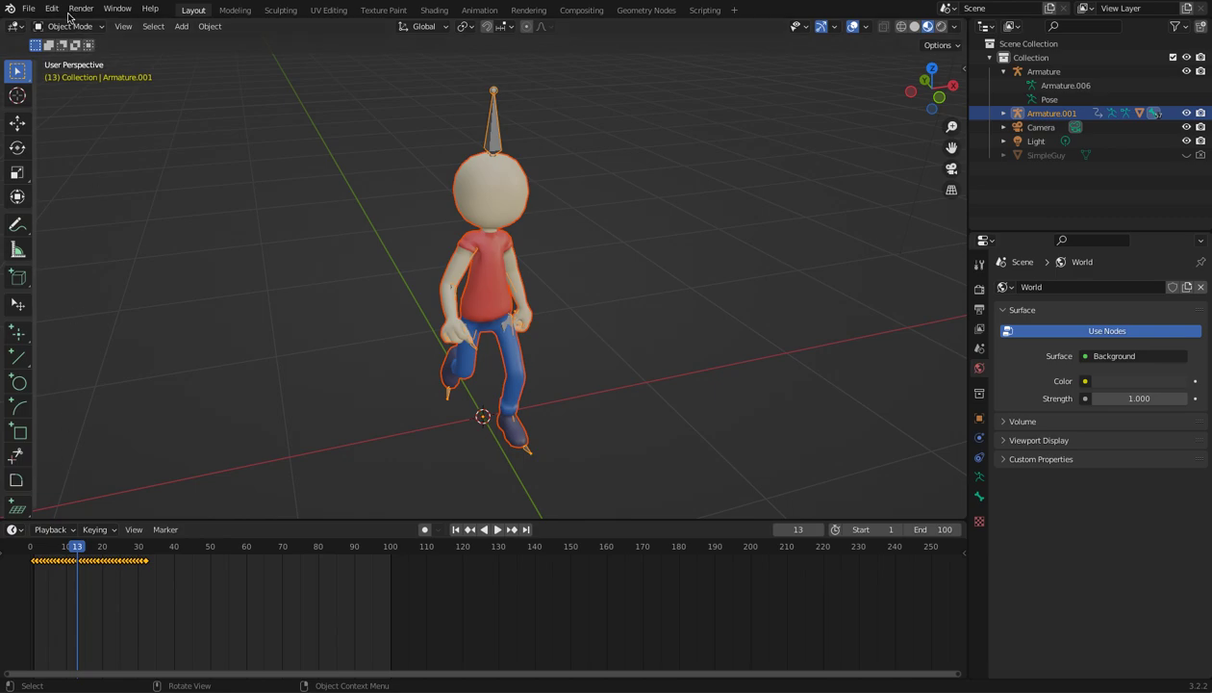
- Import Running.fbx from the exporttomixamo folder
click(29, 9)
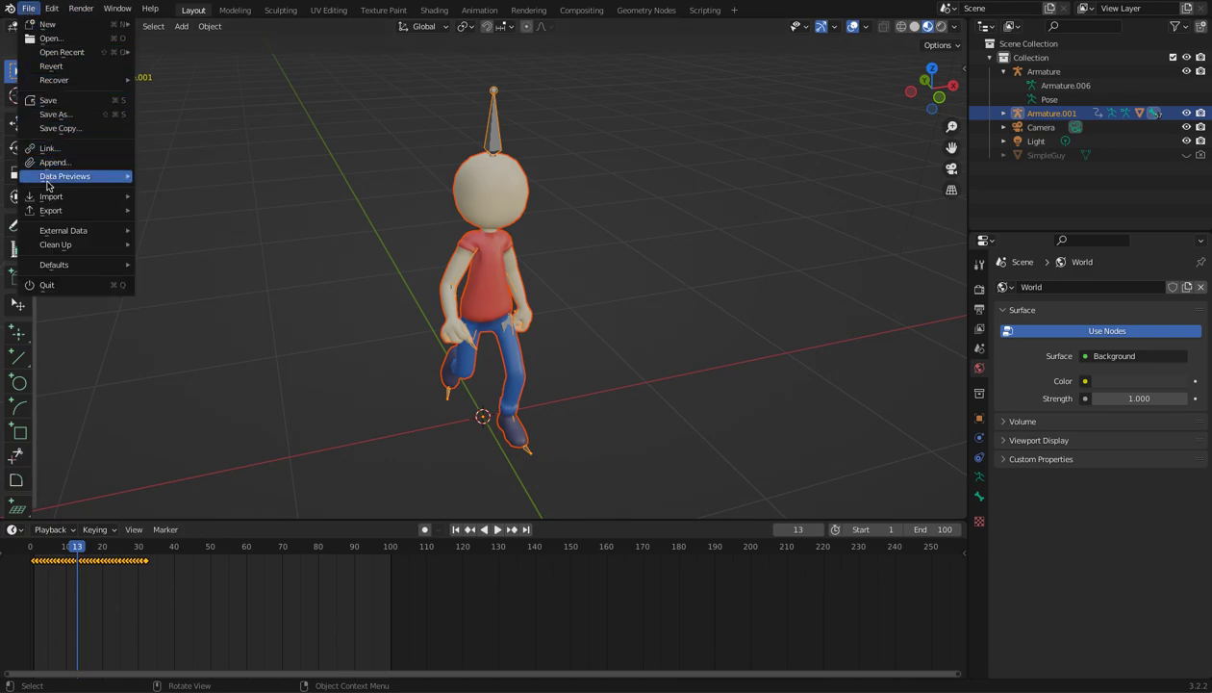
mouse_move(48, 198)
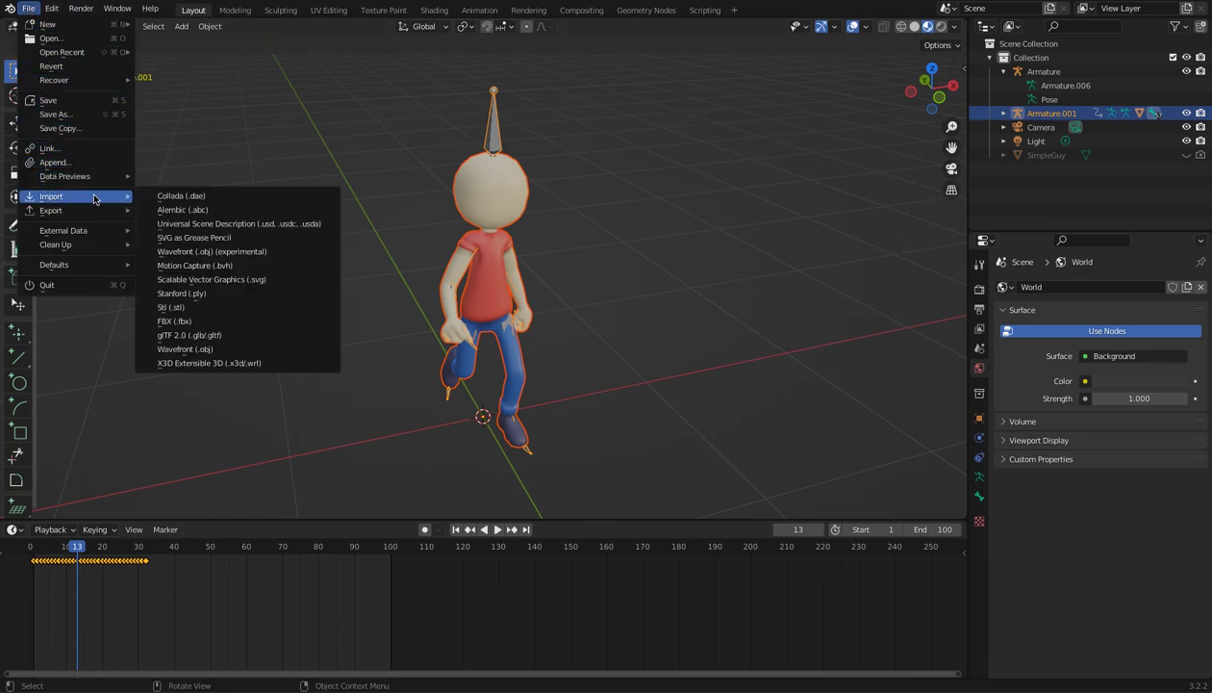
click(175, 322)
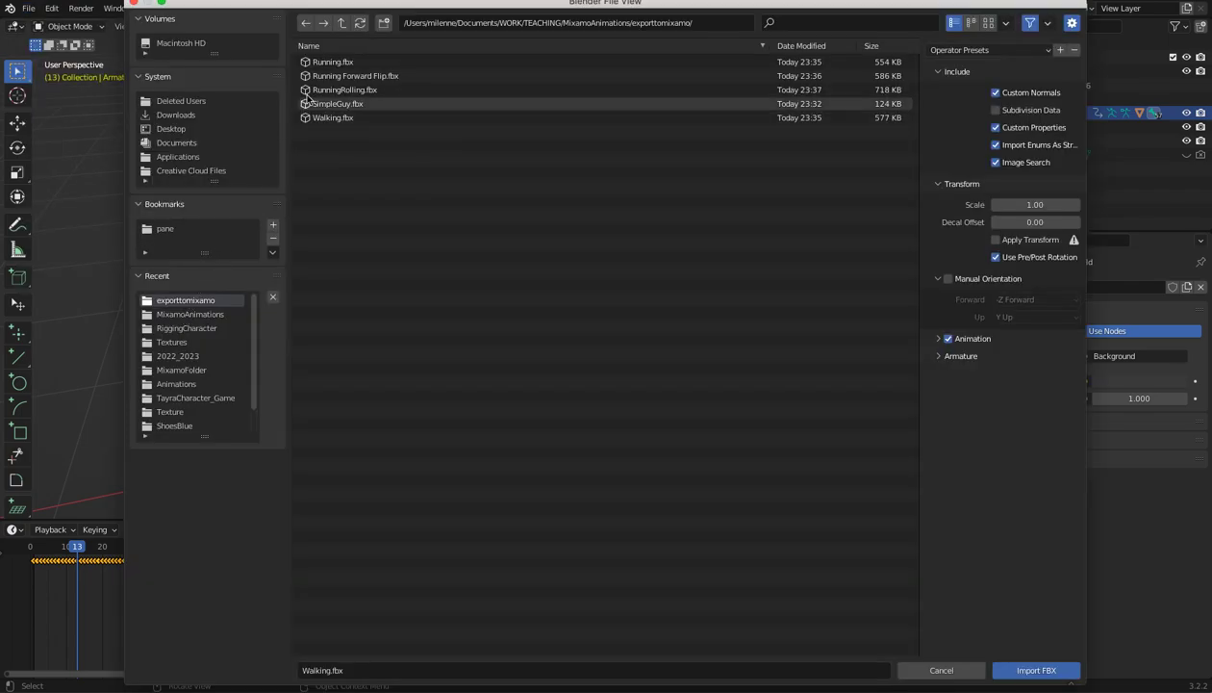
click(318, 63)
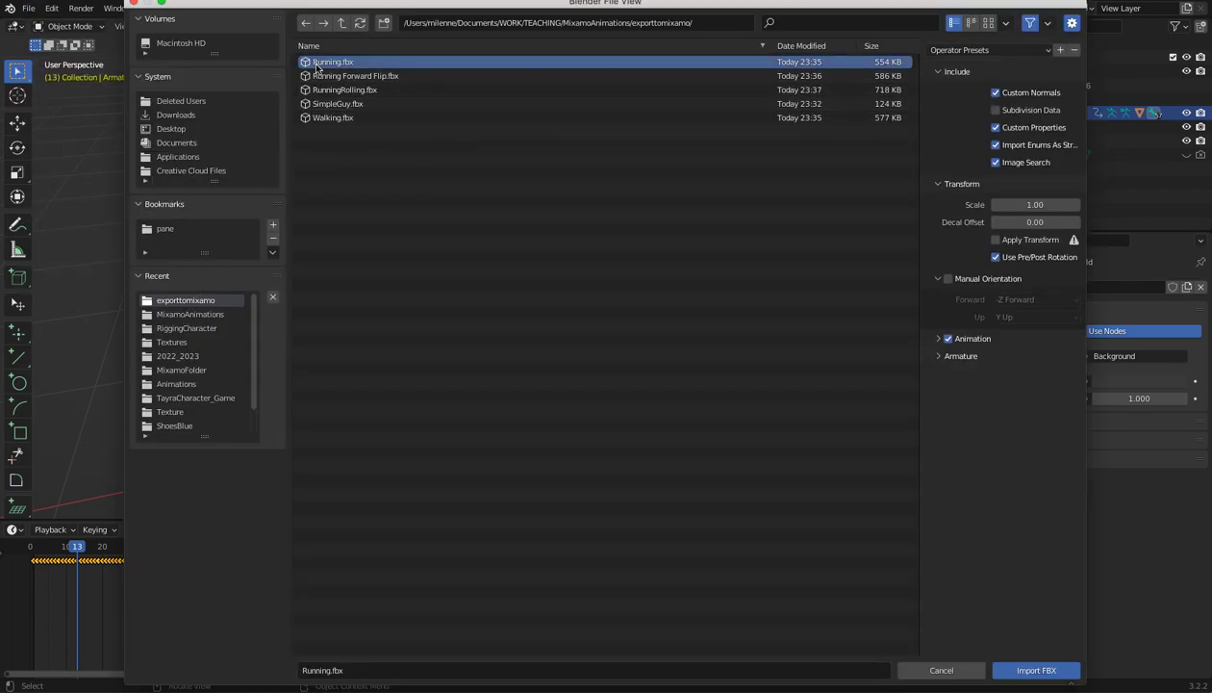
click(1037, 669)
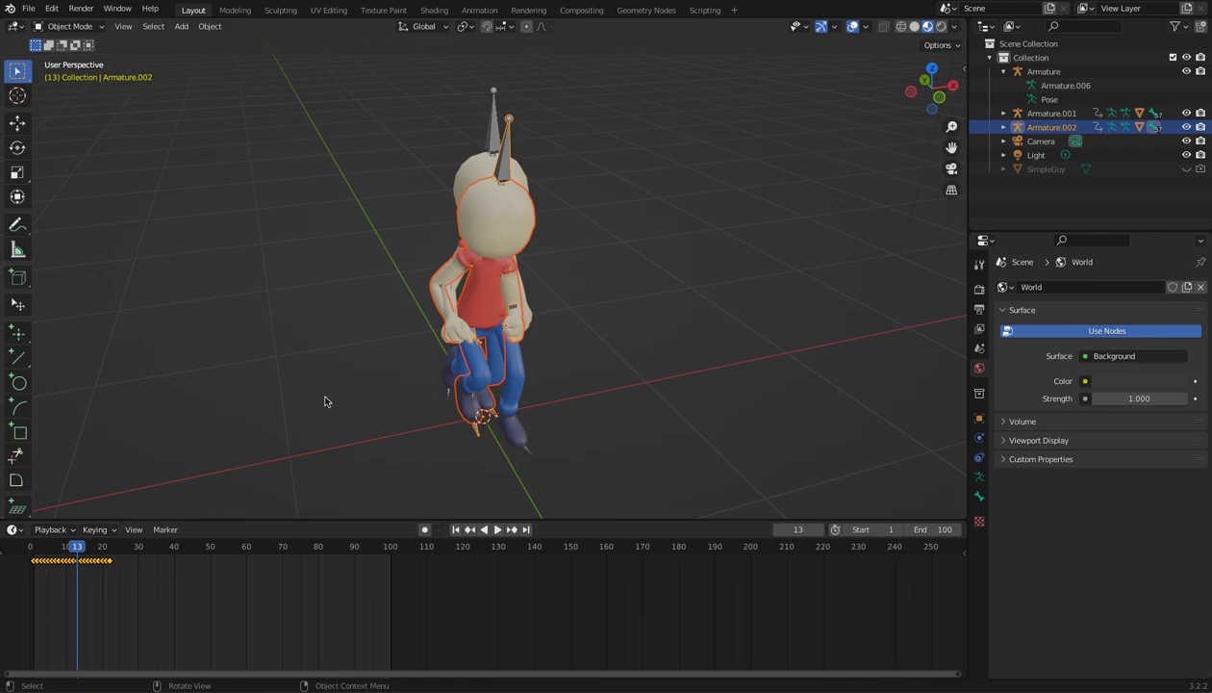
- Move the running character right along X and play both animations from frame 1
key(shift+space)
key(g)
drag(498, 408, 706, 347)
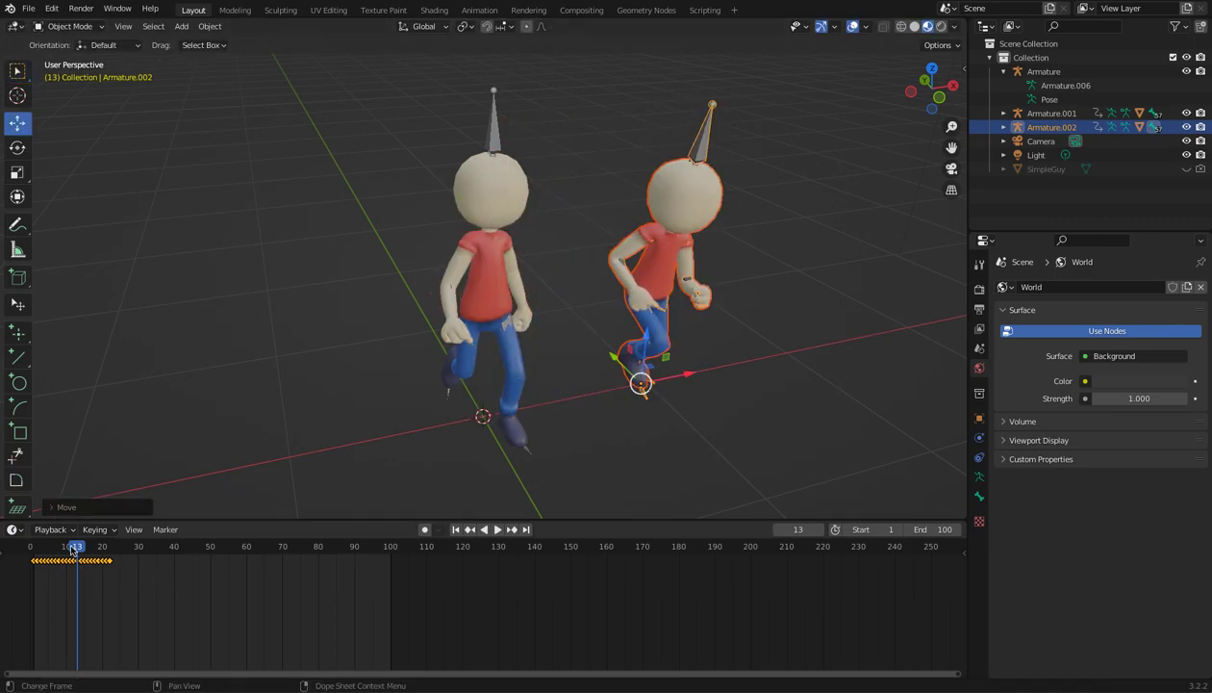
click(34, 545)
key(space)
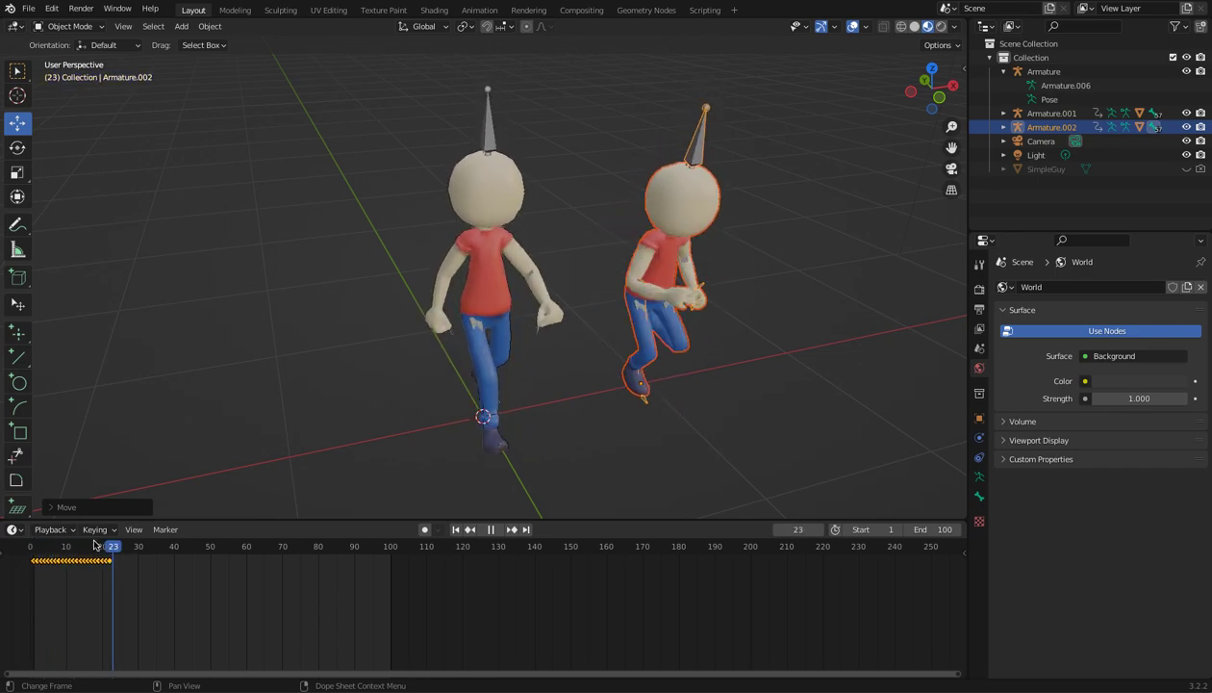
key(Escape)
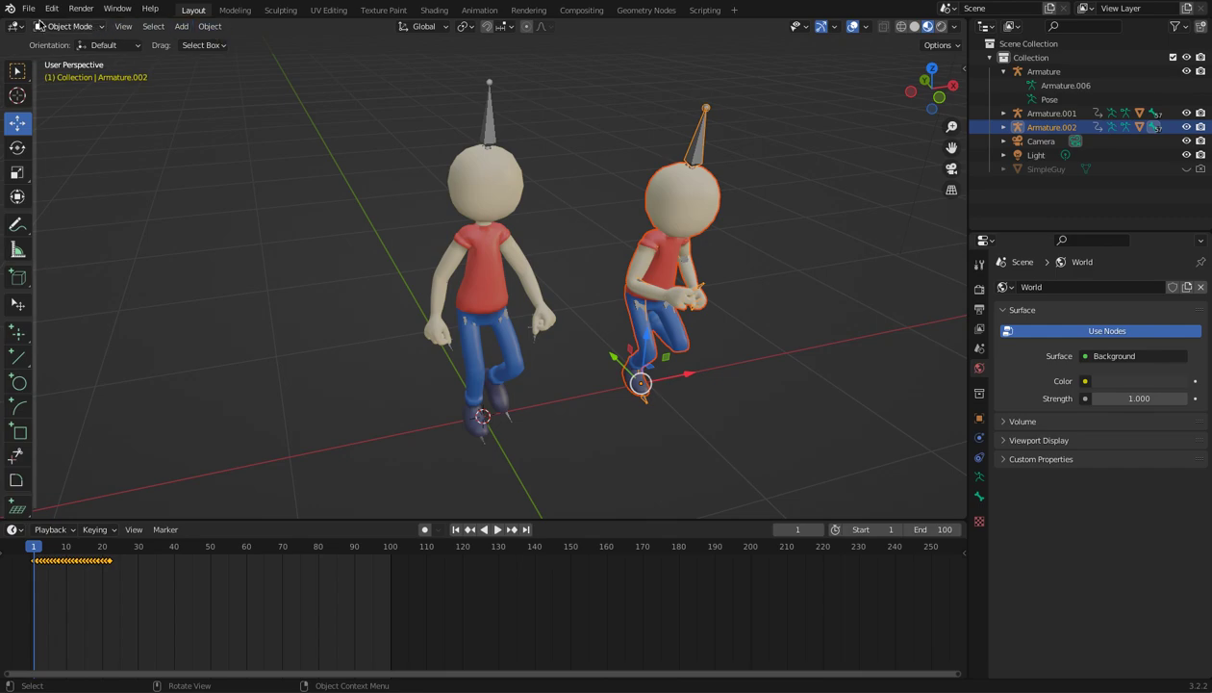
click(29, 9)
- Import Running Forward Flip.fbx as a third character
mouse_move(58, 198)
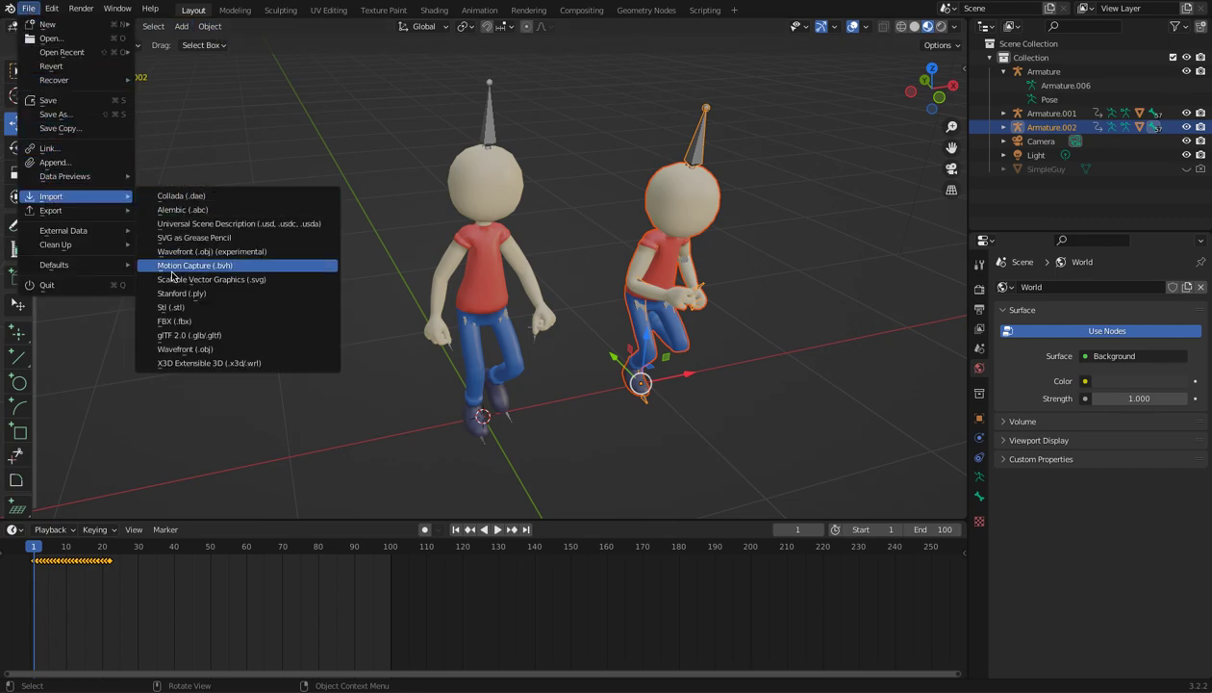
click(167, 323)
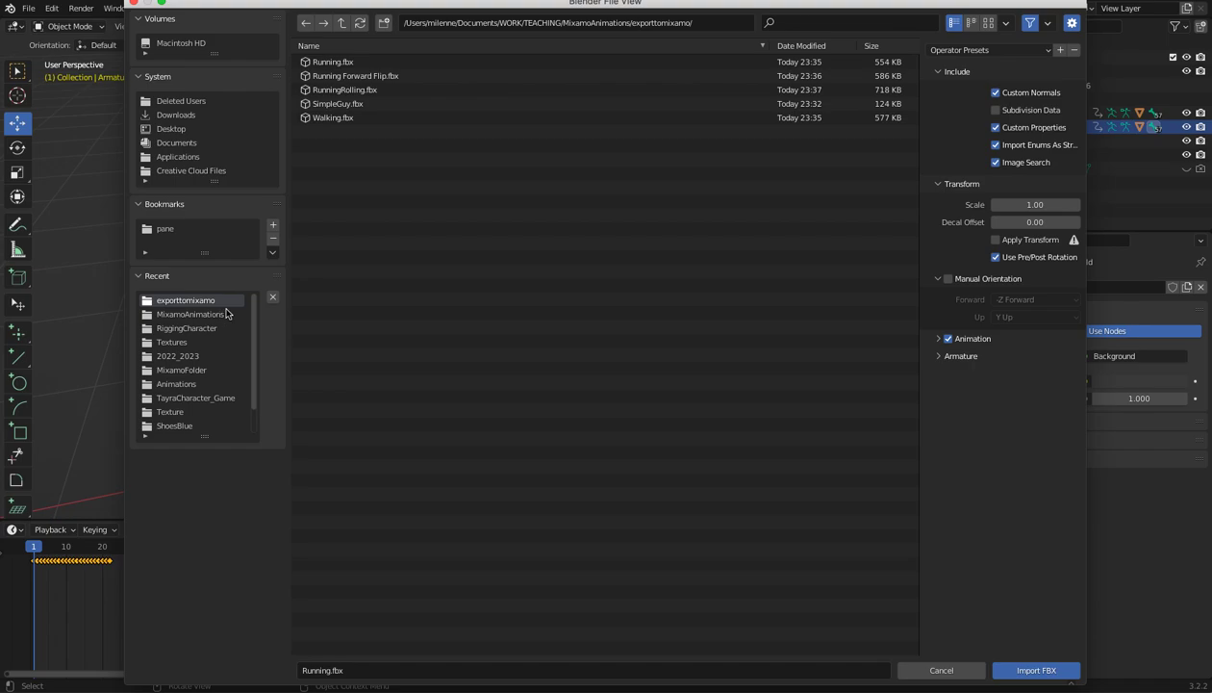
click(332, 76)
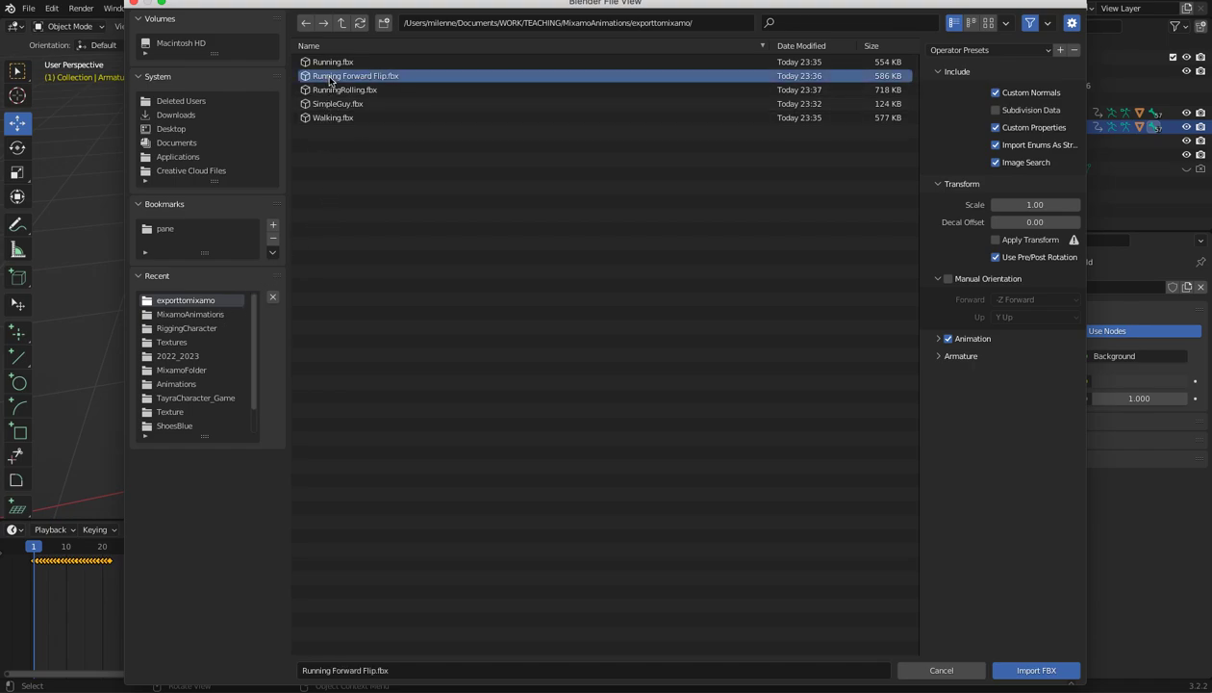
click(1036, 670)
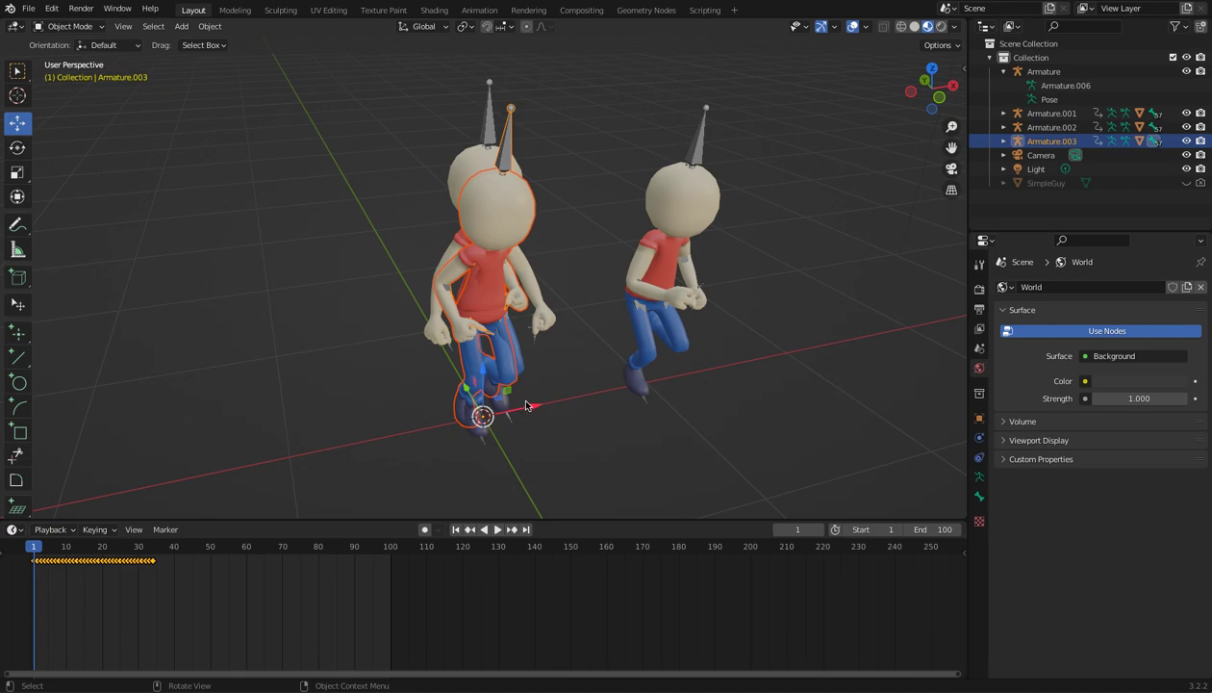
- Move the flip character to the left of the row and preview all three animations
drag(525, 406, 361, 442)
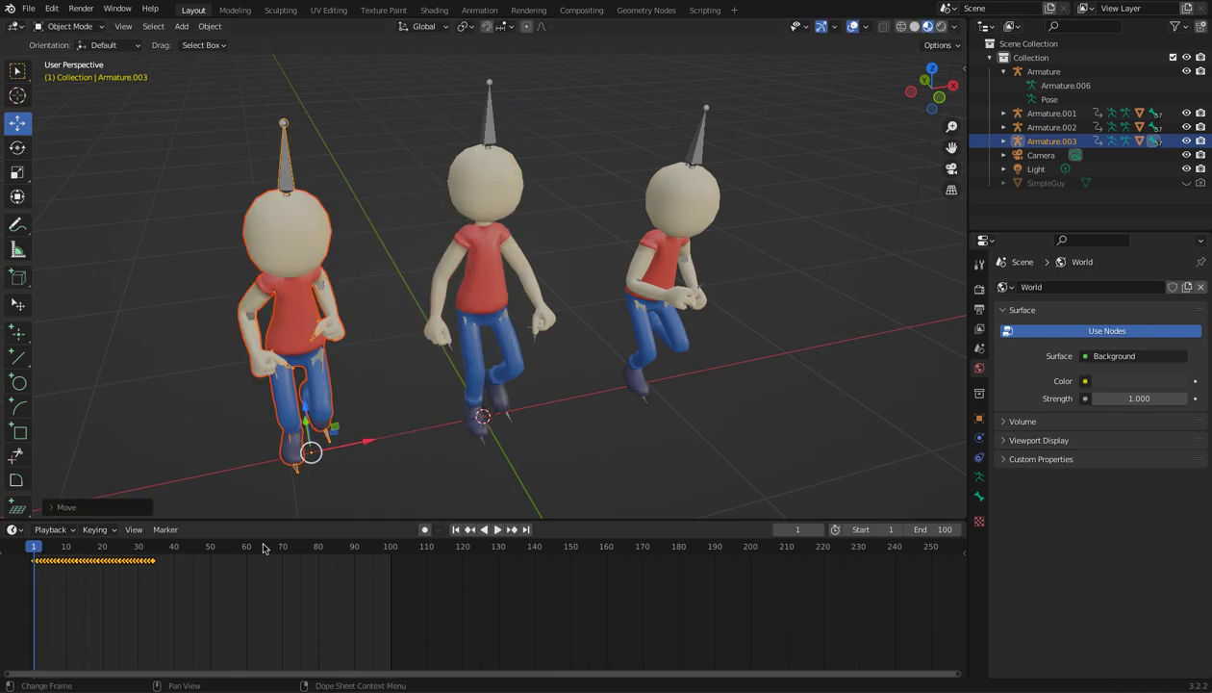
click(498, 529)
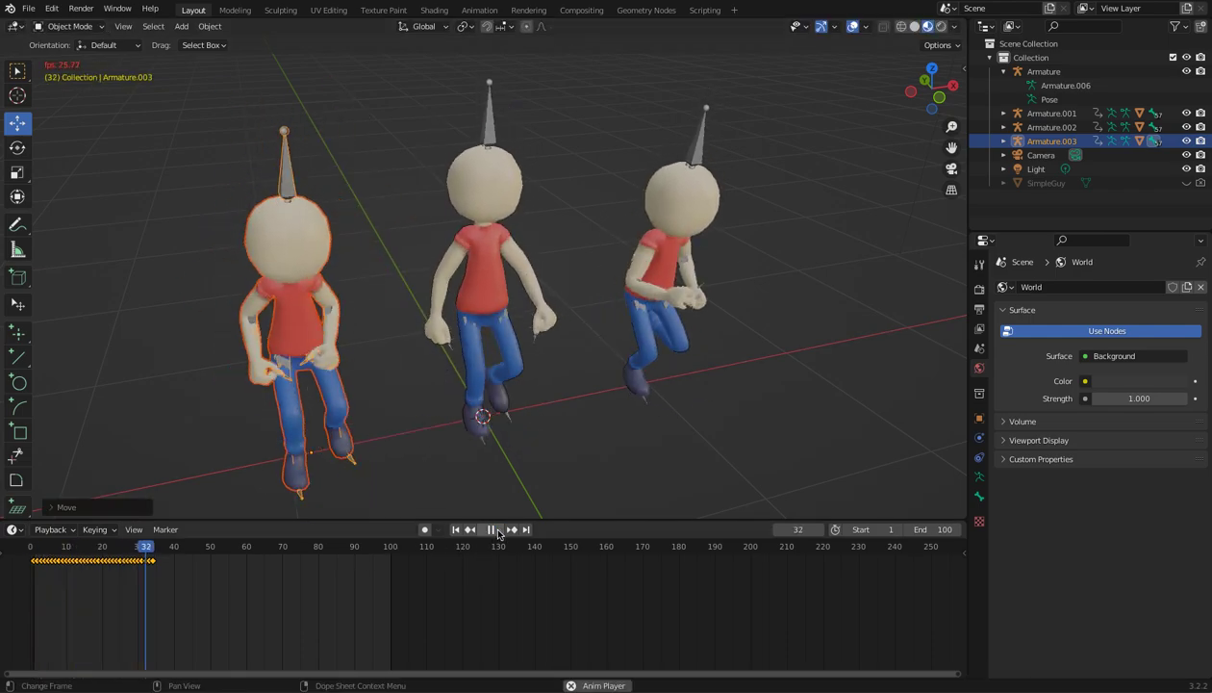
click(494, 530)
click(498, 530)
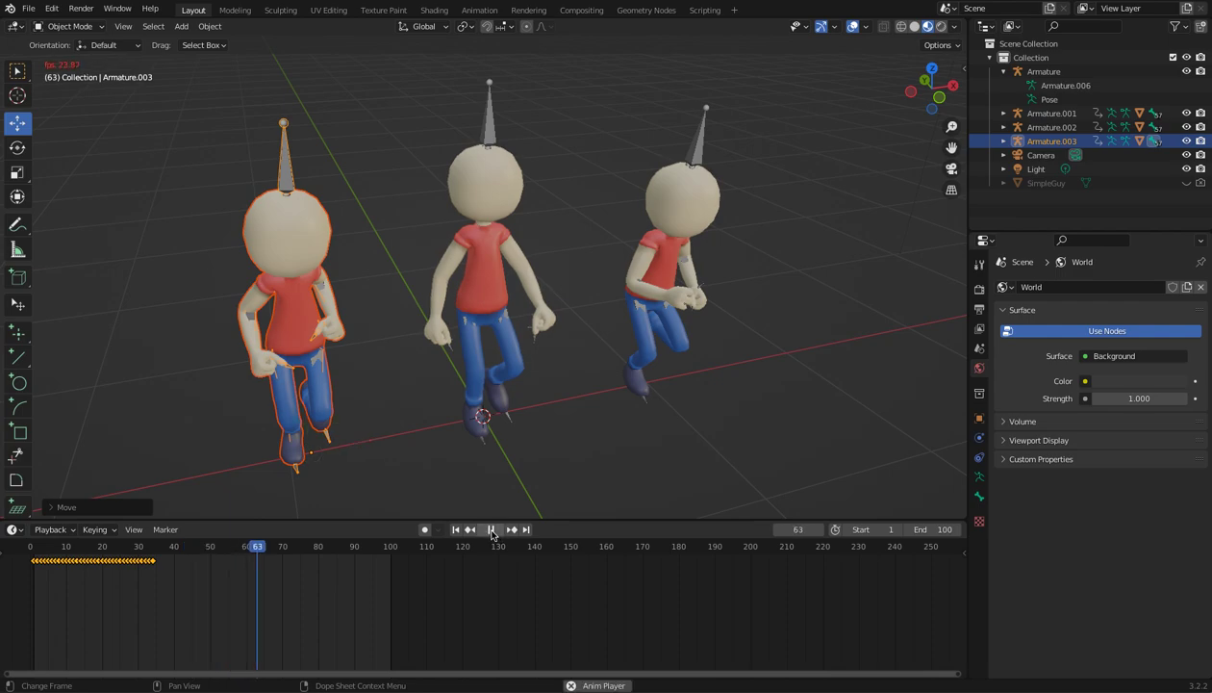
click(490, 529)
drag(316, 545, 33, 551)
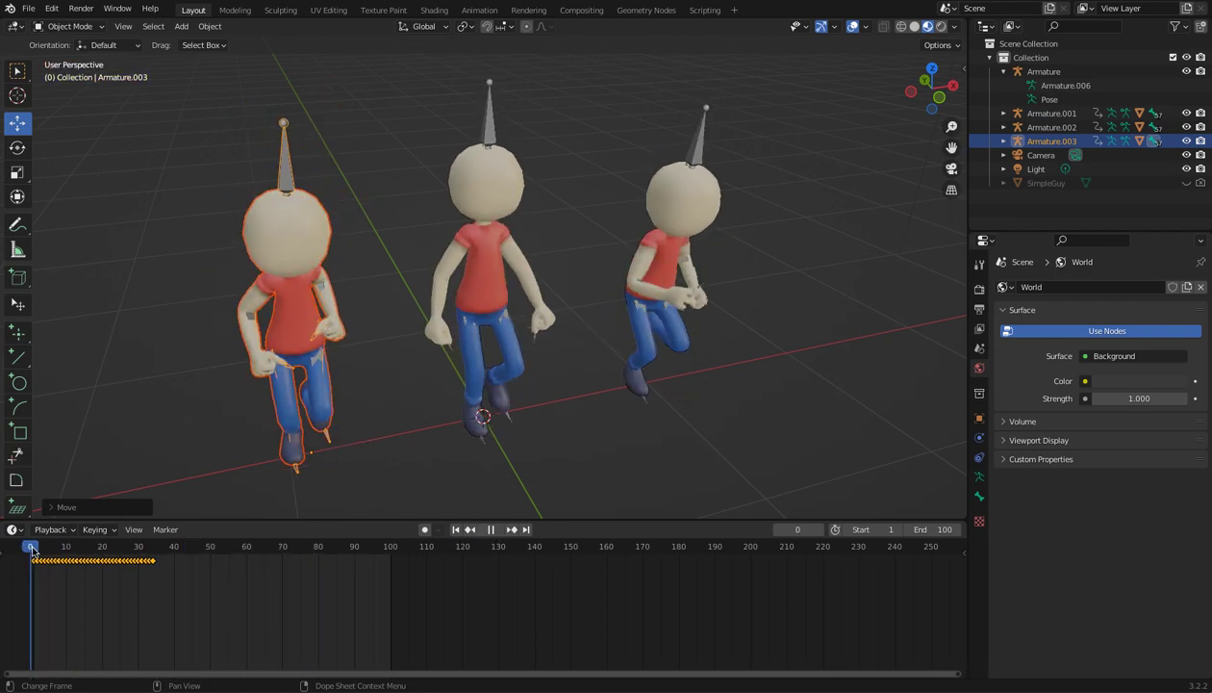
click(30, 10)
- Import RunningRolling.fbx as a fourth character
mouse_move(58, 196)
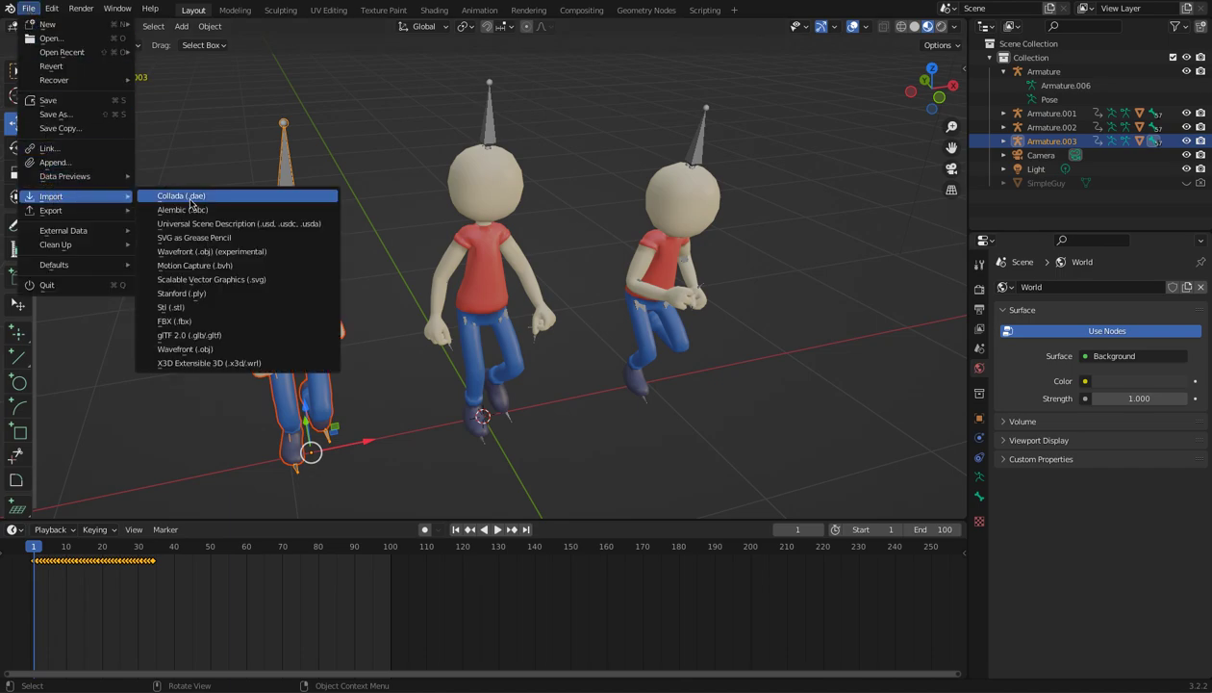
click(178, 320)
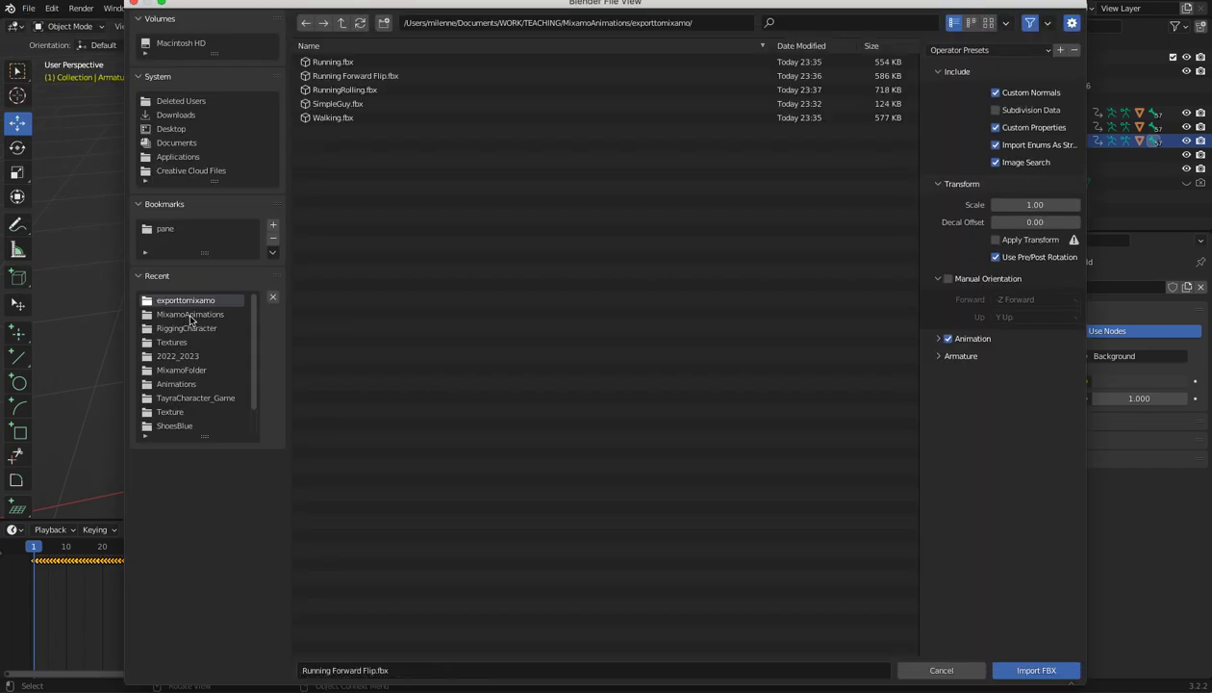
click(332, 89)
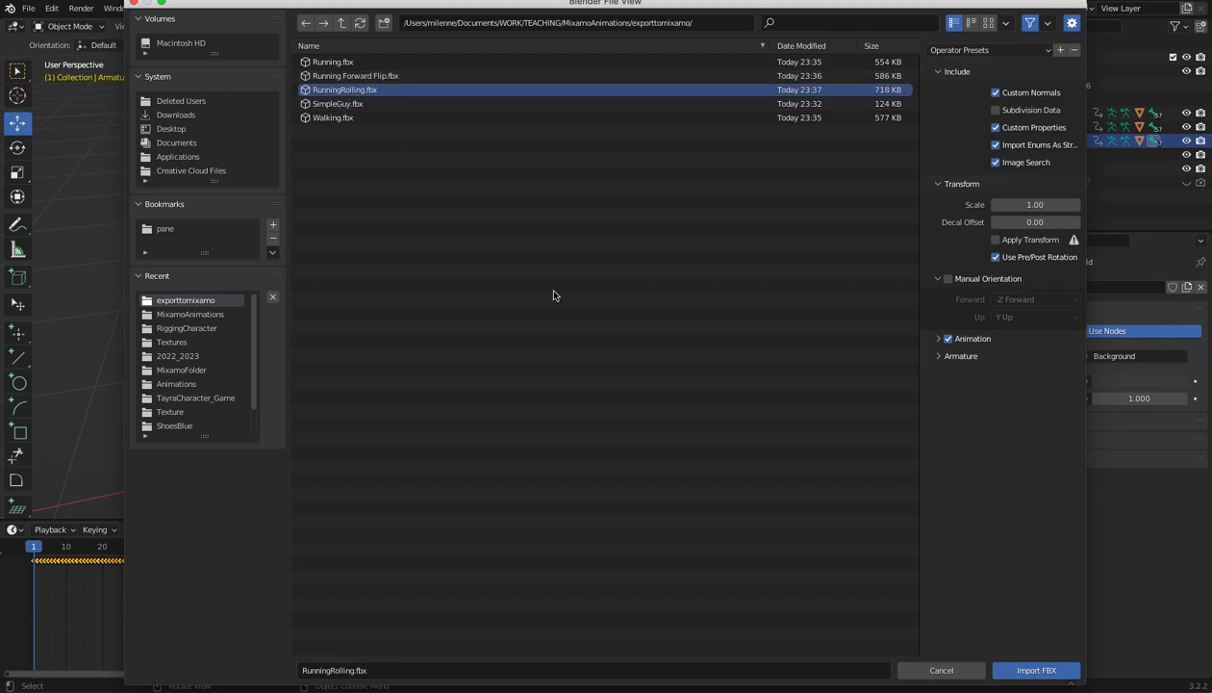
click(1036, 670)
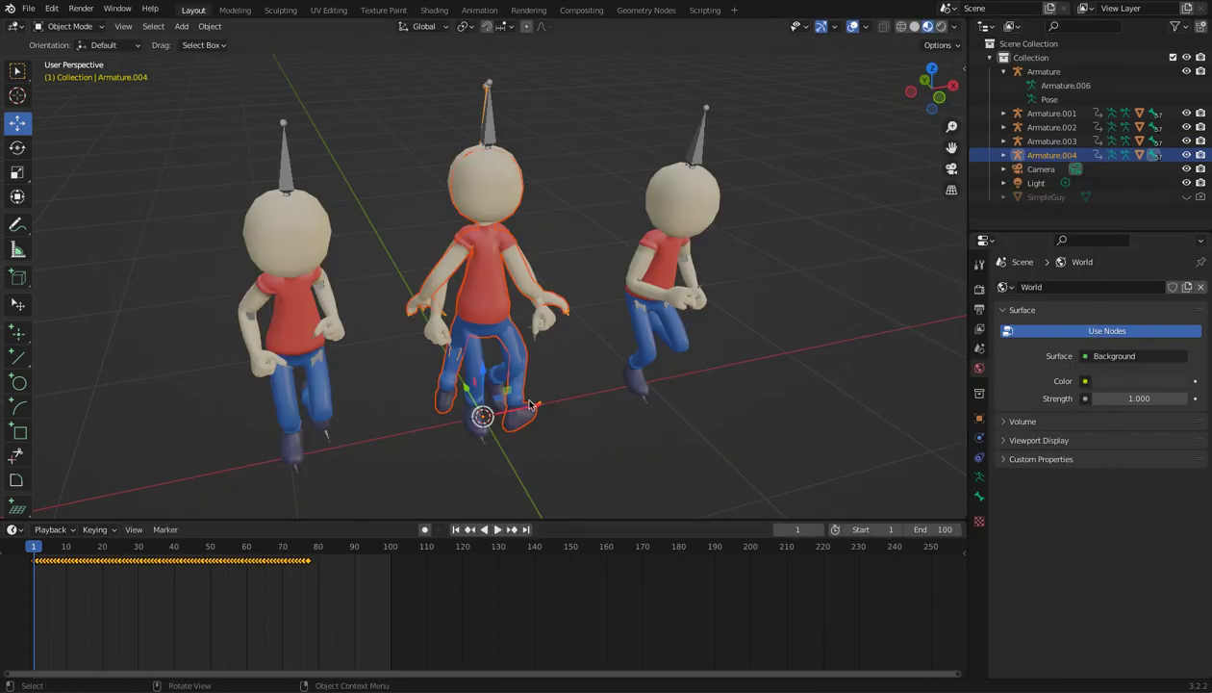
- Move the rolling character to the right end and preview all four animations from frame 0
drag(540, 409, 856, 320)
click(497, 529)
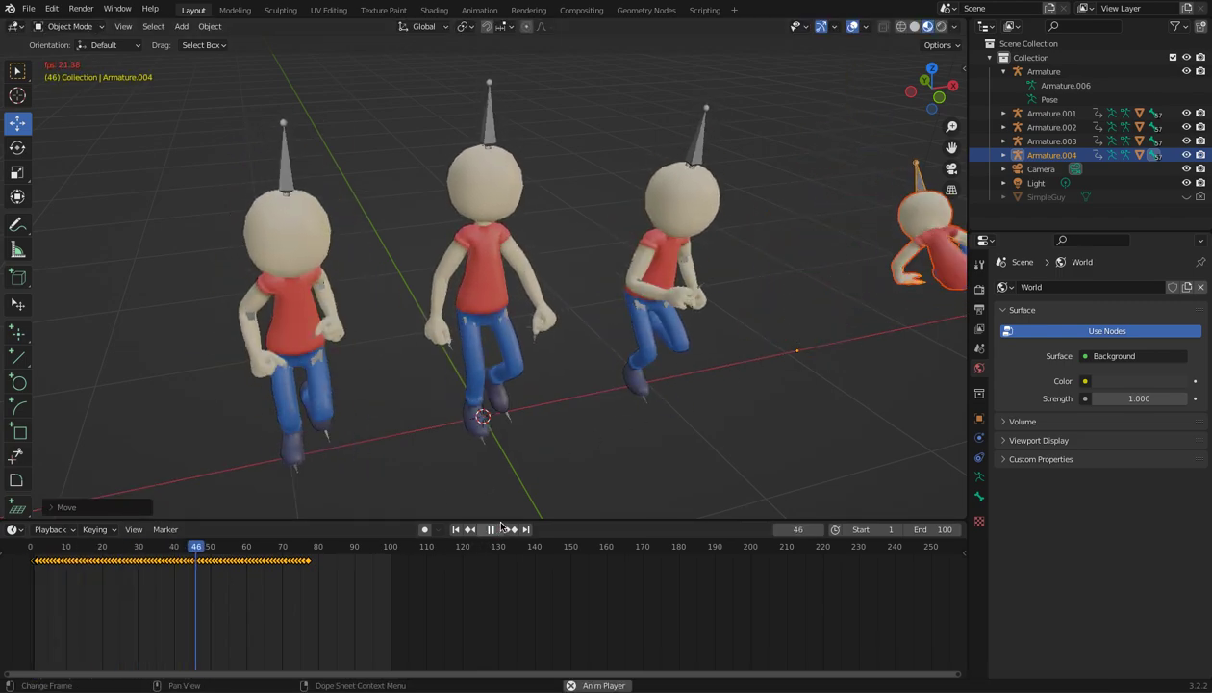
click(483, 530)
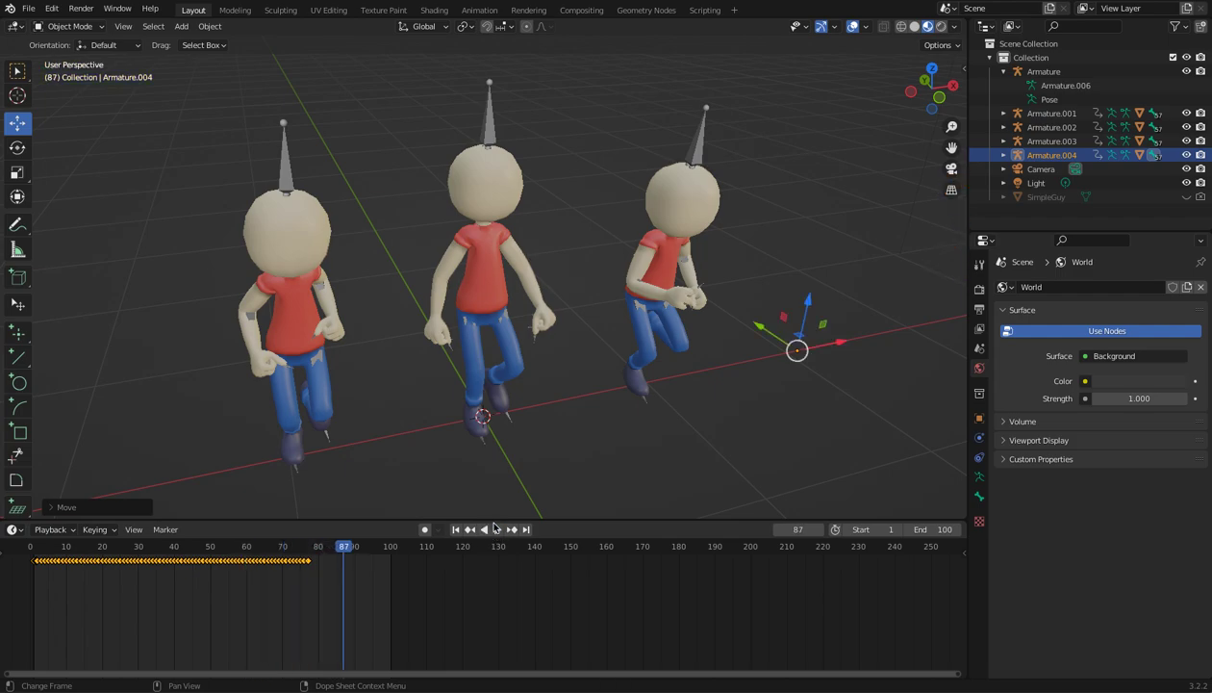
middle_drag(578, 452, 476, 499)
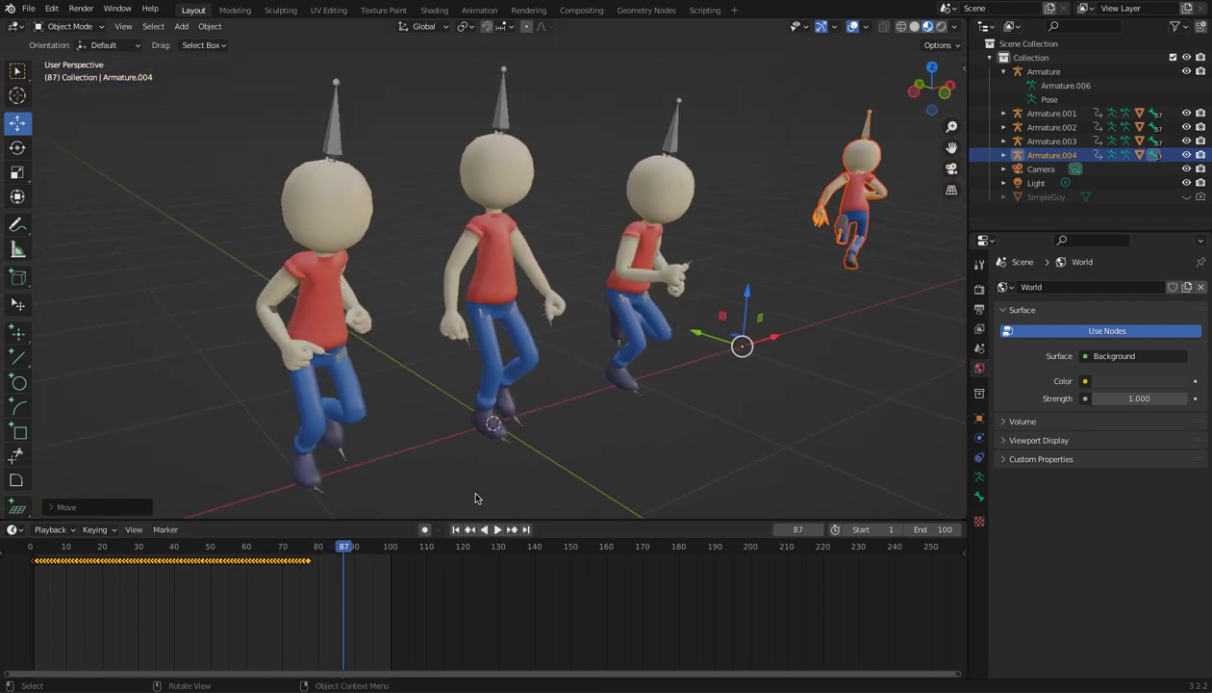
click(497, 532)
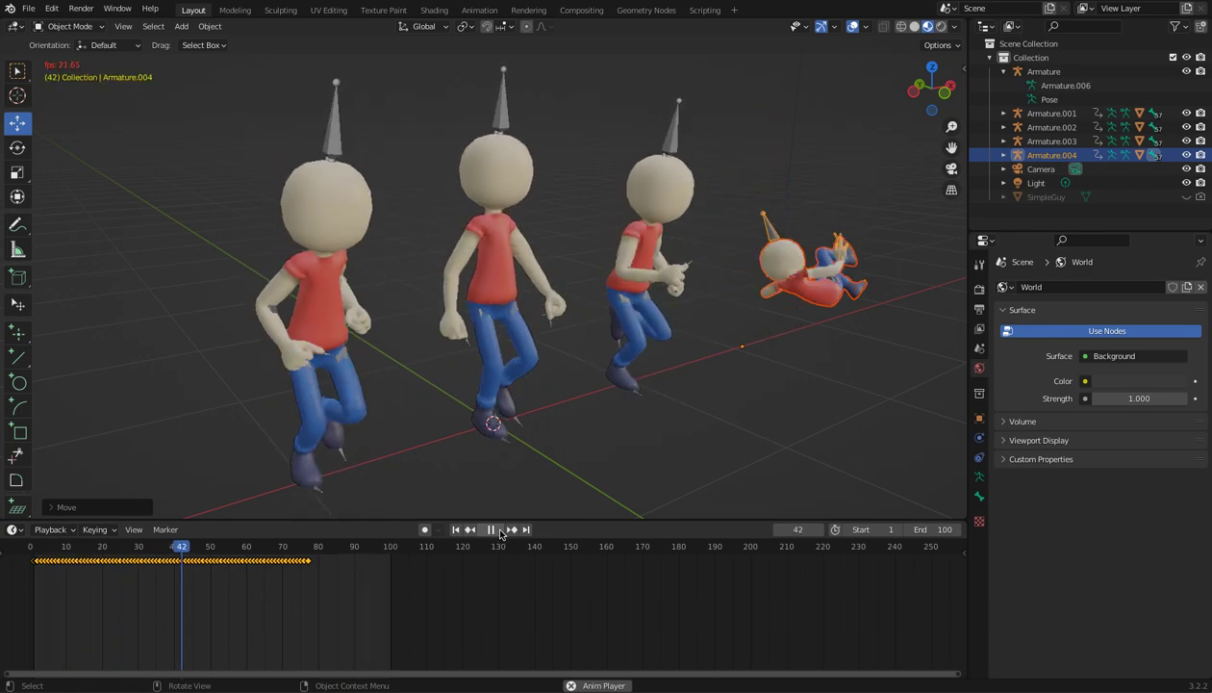
click(499, 530)
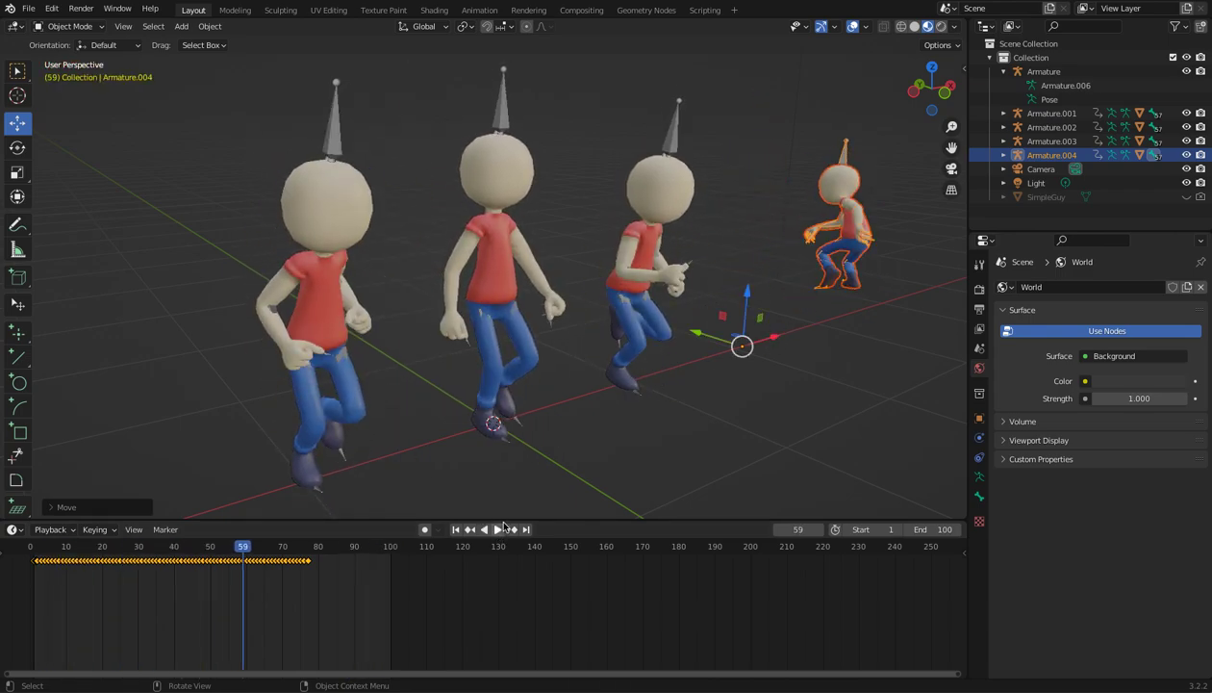
drag(231, 548, 27, 549)
middle_drag(621, 517, 488, 333)
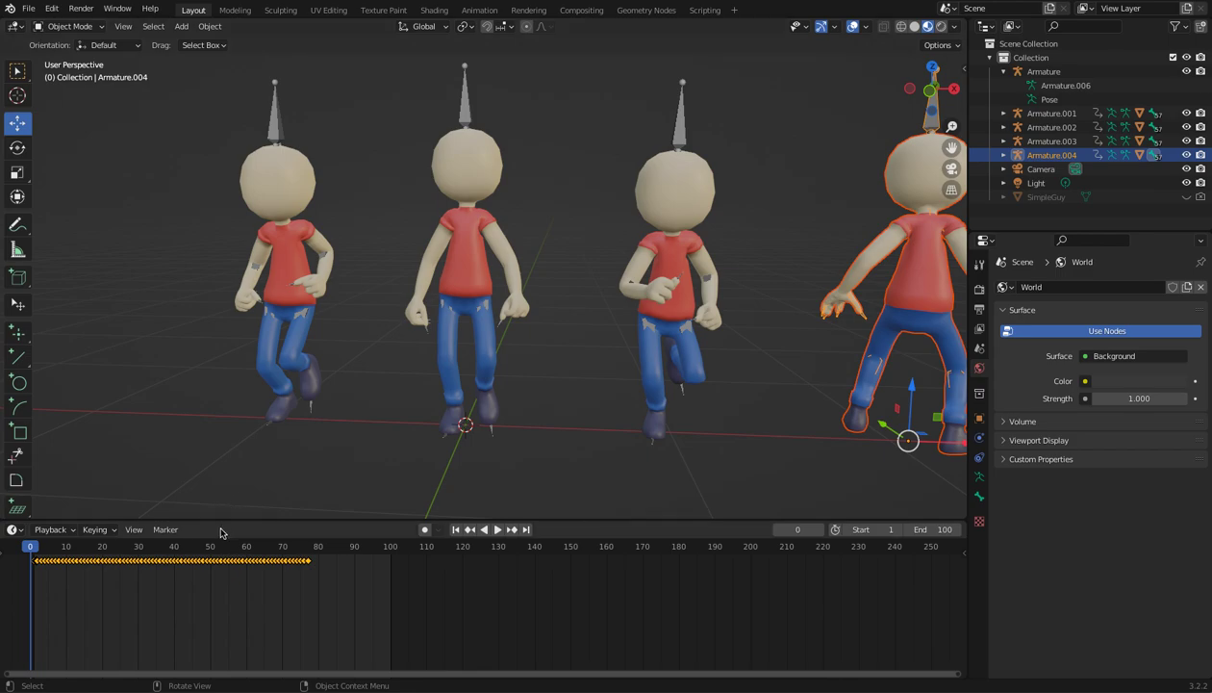
- Select the middle character and switch the bottom area to the Dope Sheet Action Editor
click(356, 319)
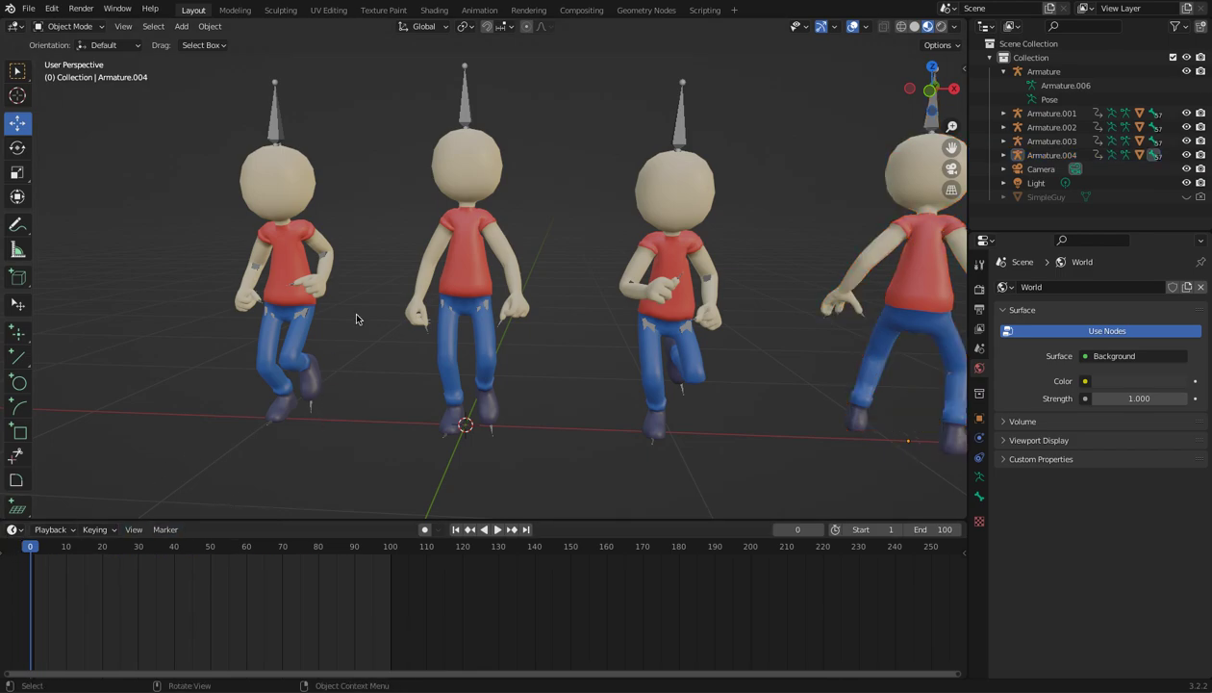
click(464, 120)
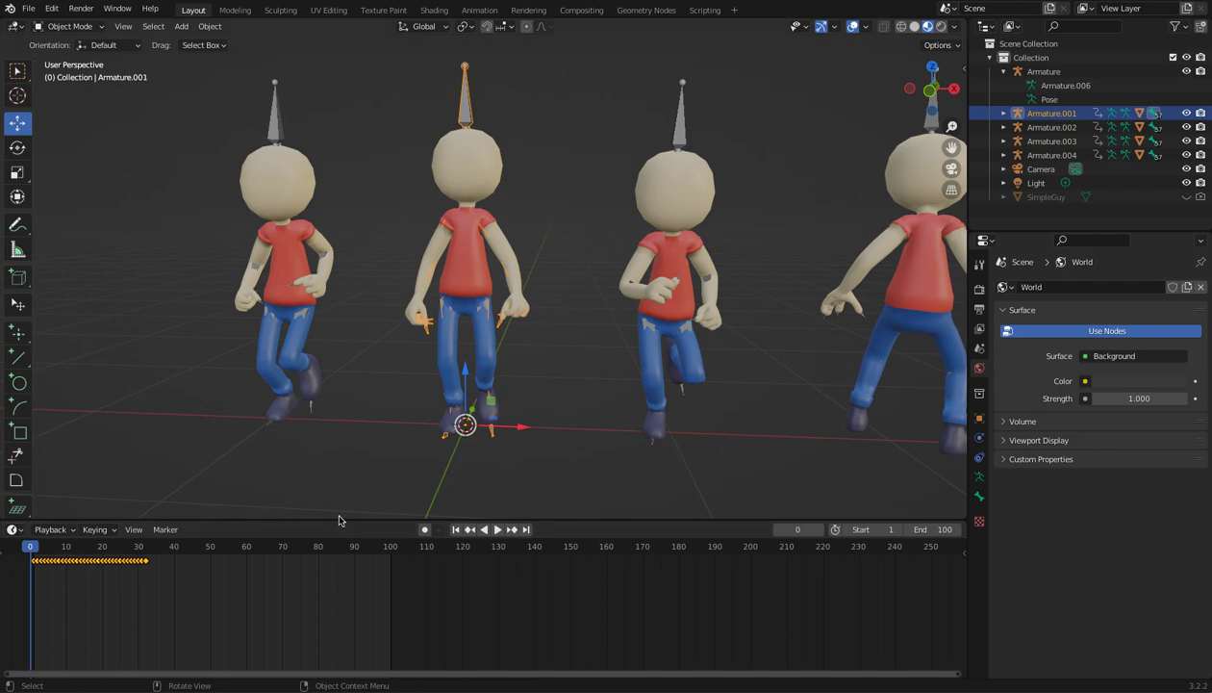
drag(340, 520, 344, 522)
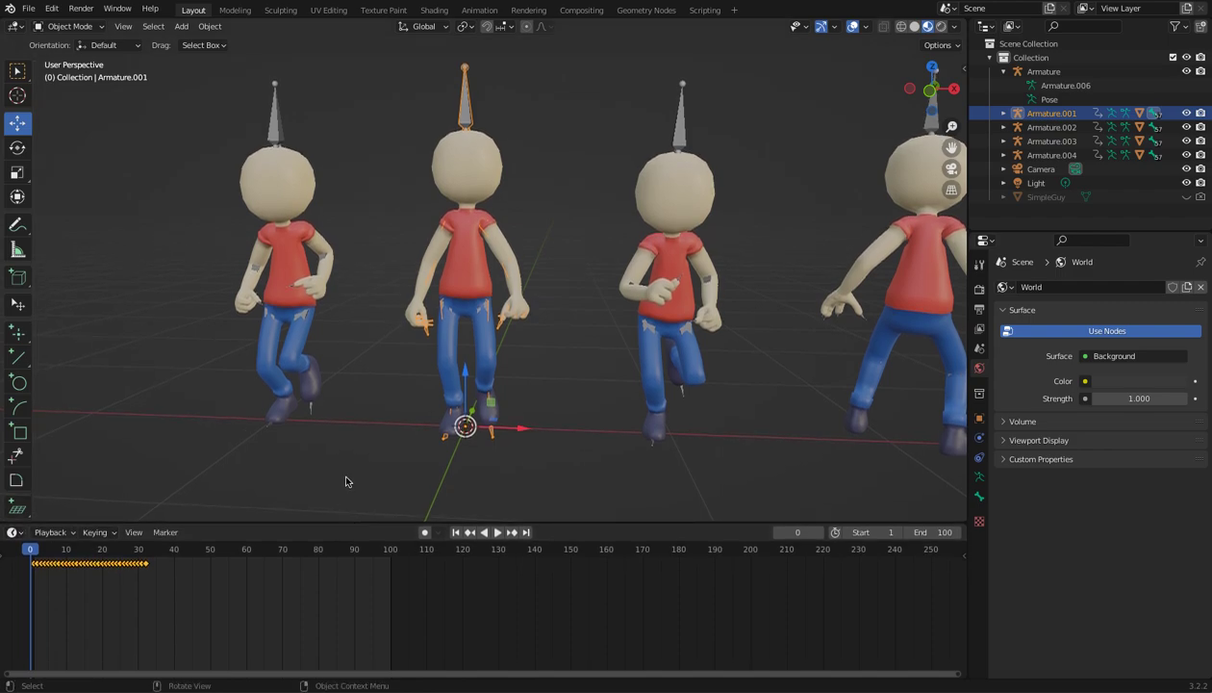
click(15, 533)
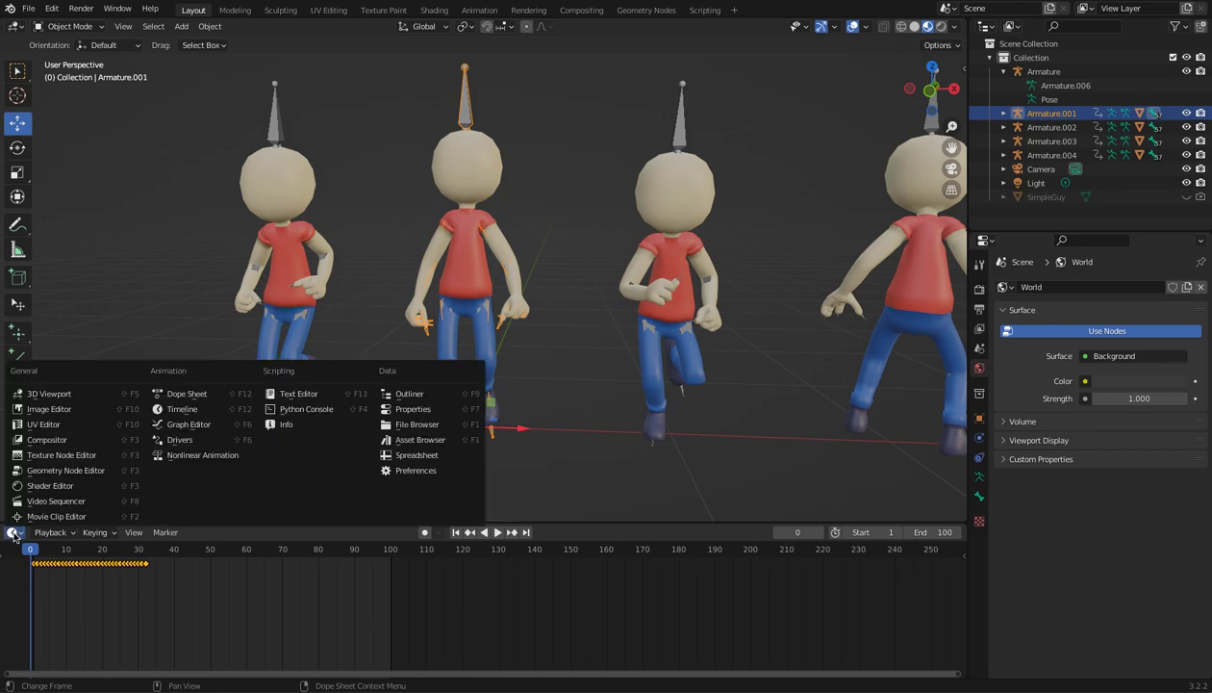
click(176, 394)
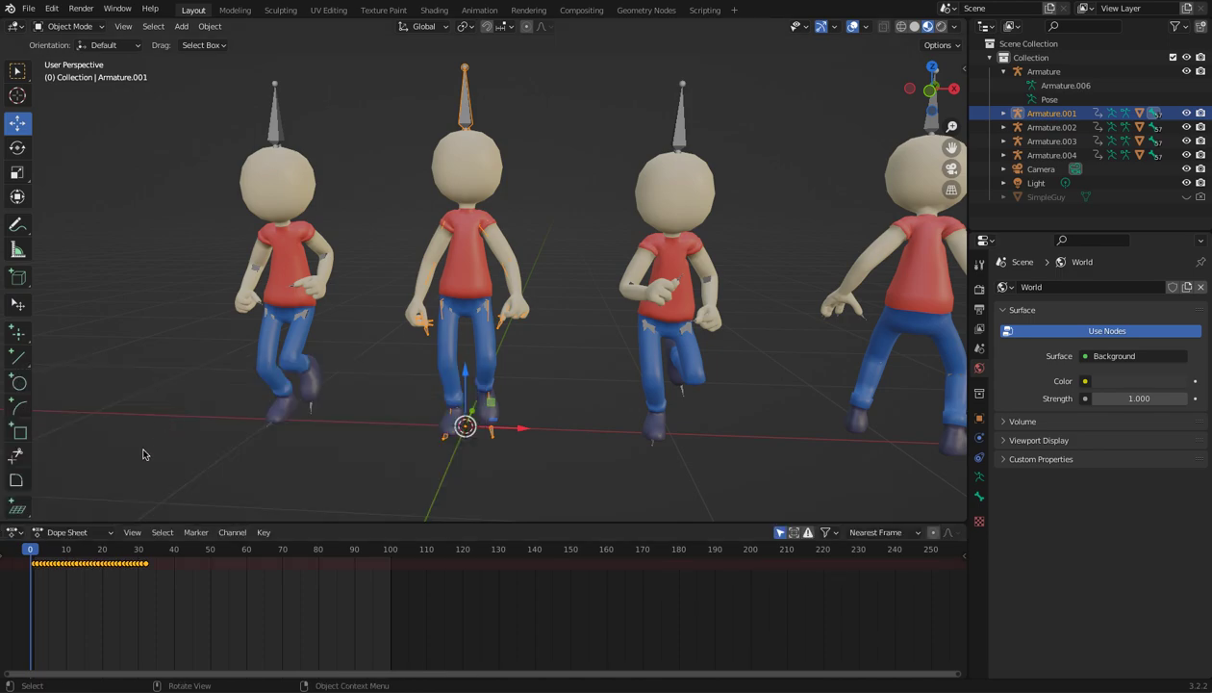
click(69, 534)
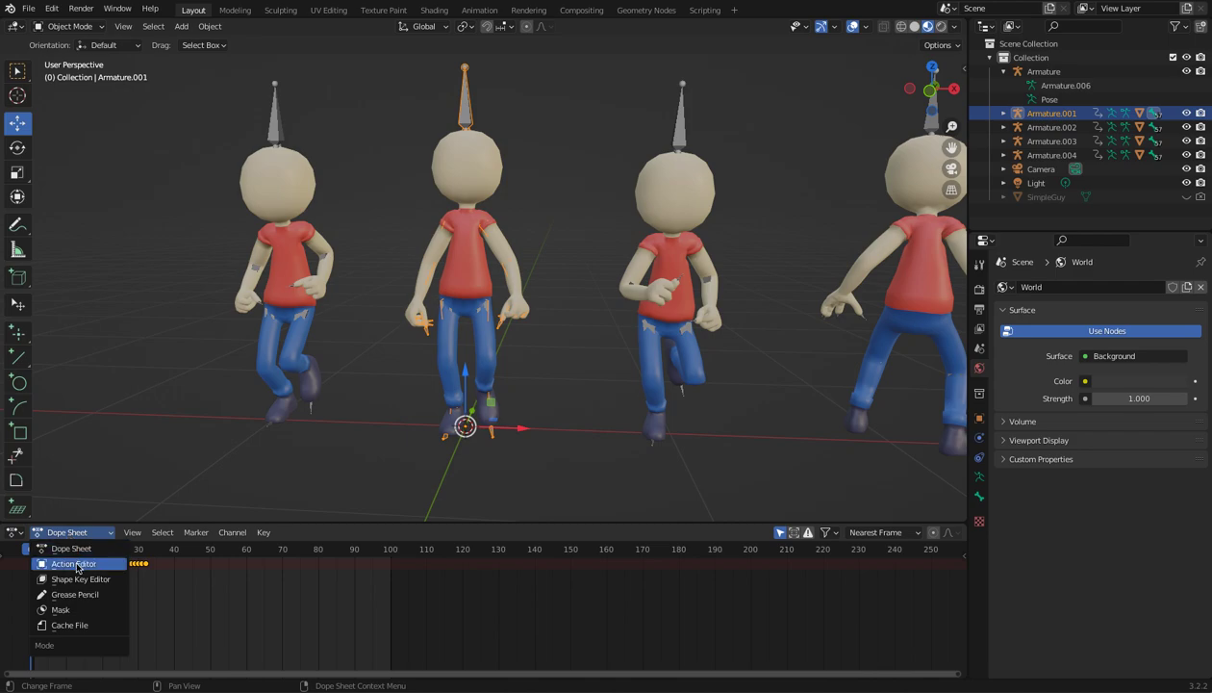
click(77, 564)
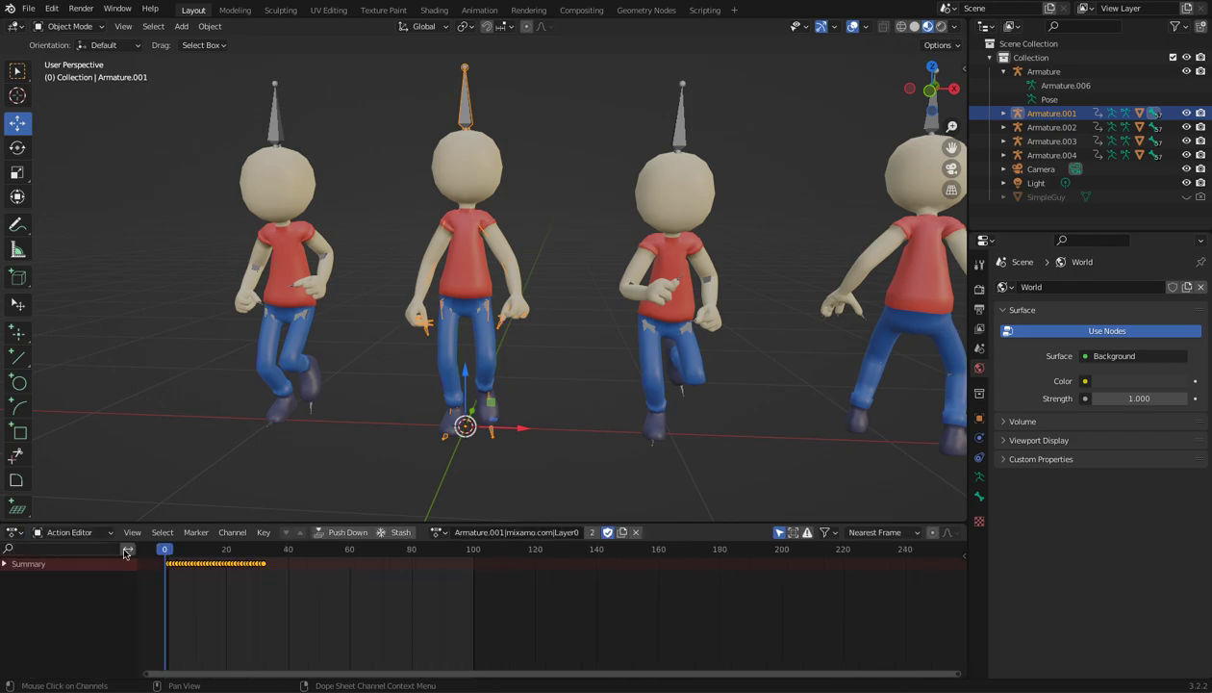
- Rename the middle, third and first characters' actions to Walking, Running and Jumping
double_click(503, 535)
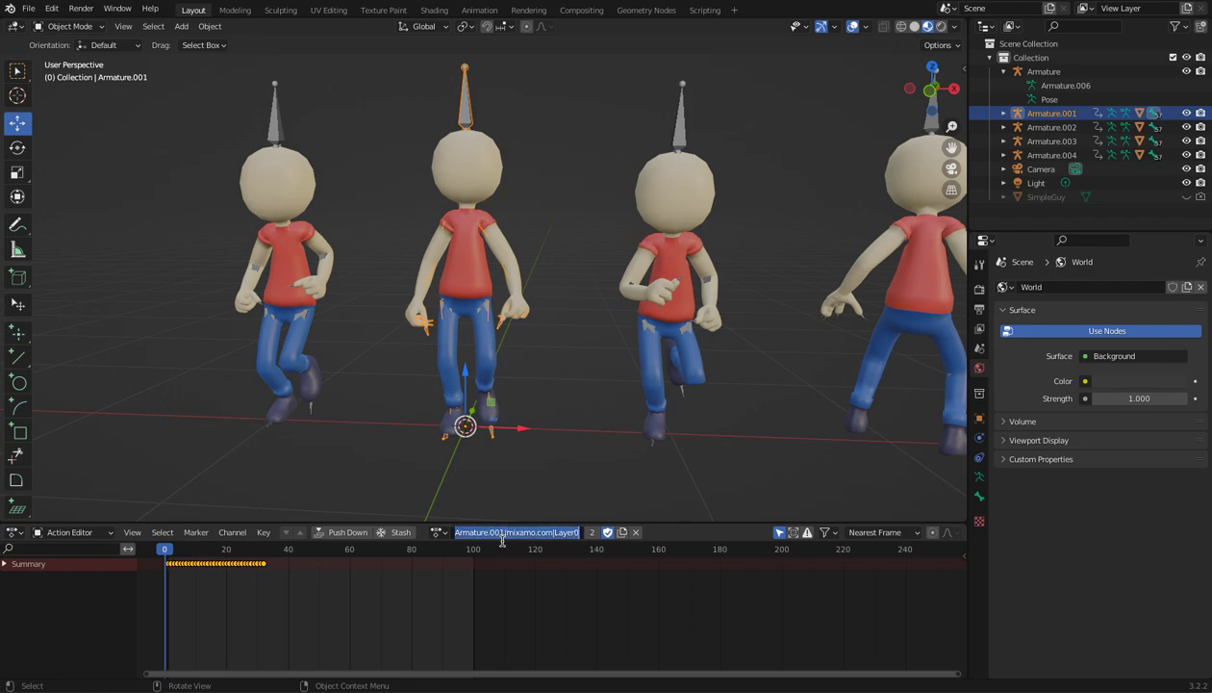
text(R)
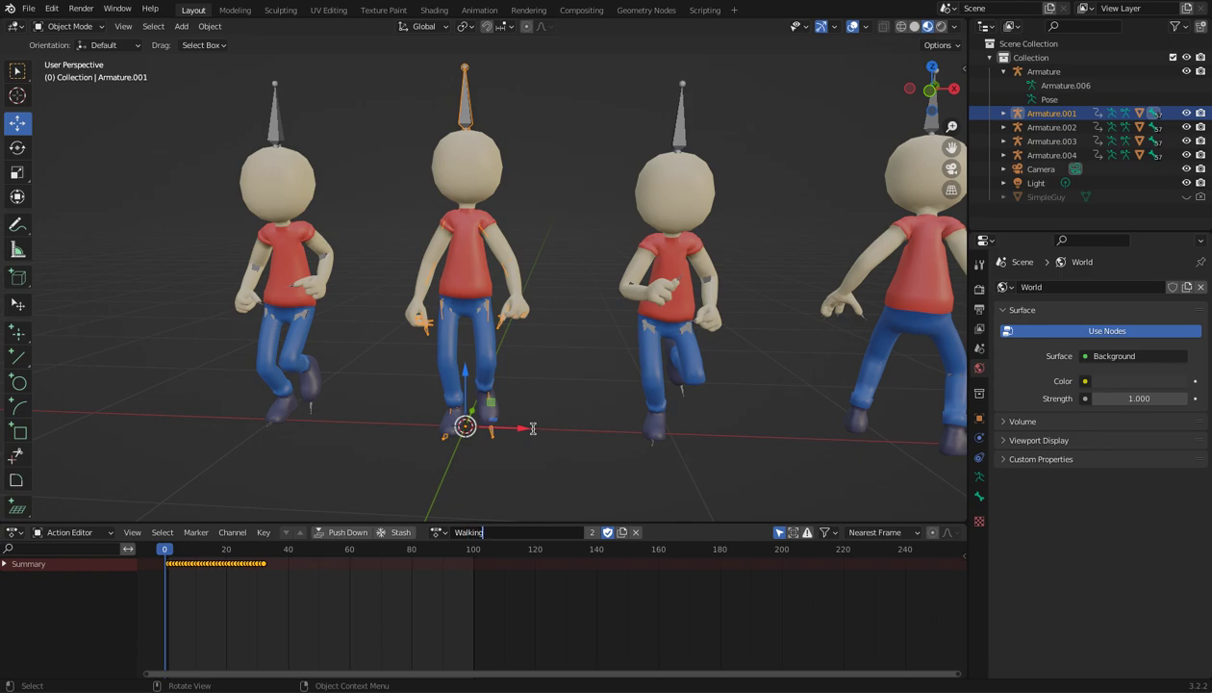
key(Return)
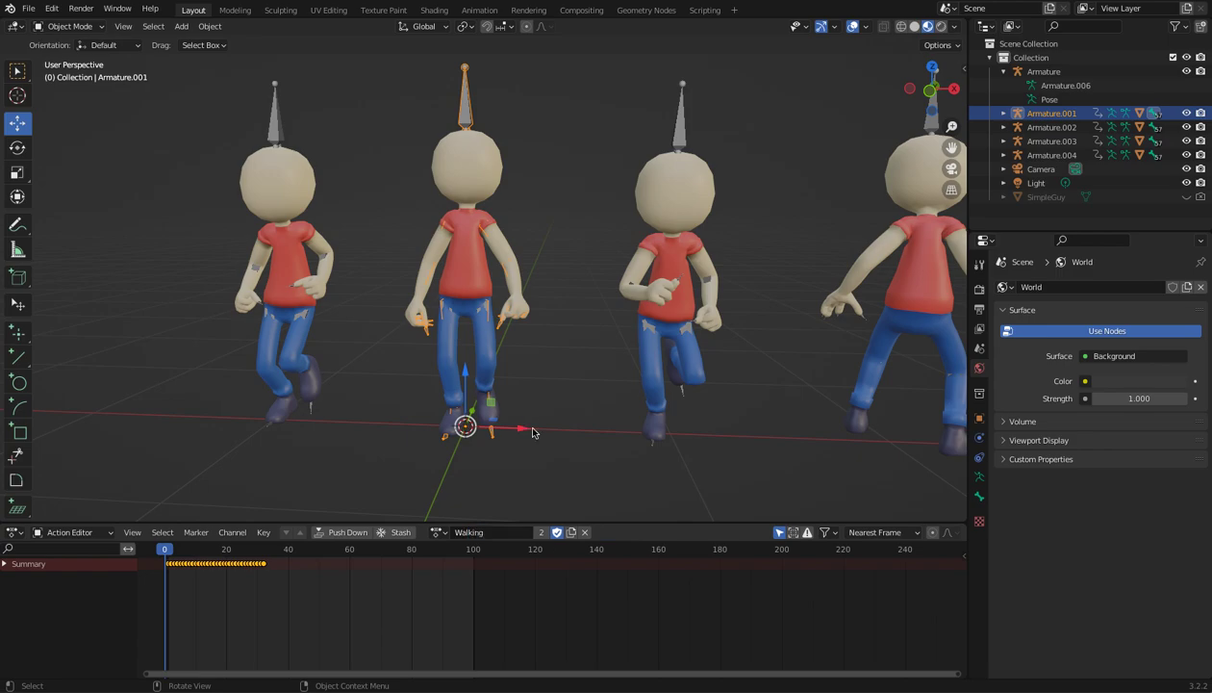
click(678, 135)
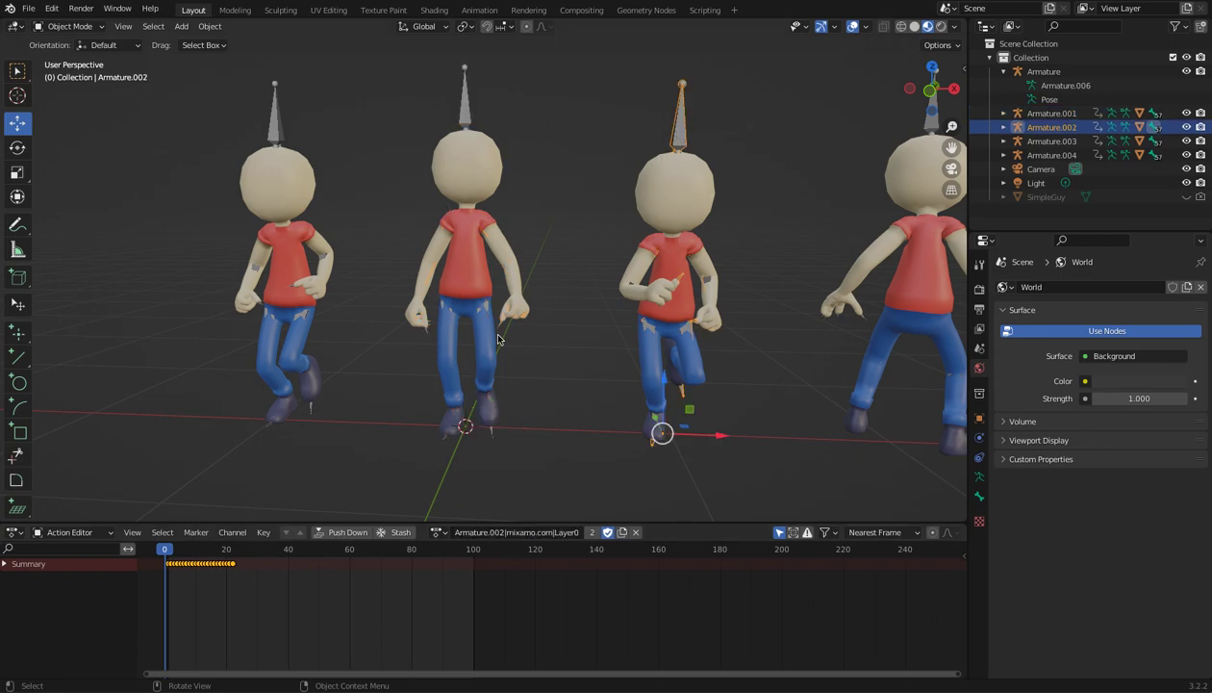
click(495, 532)
text(Runn)
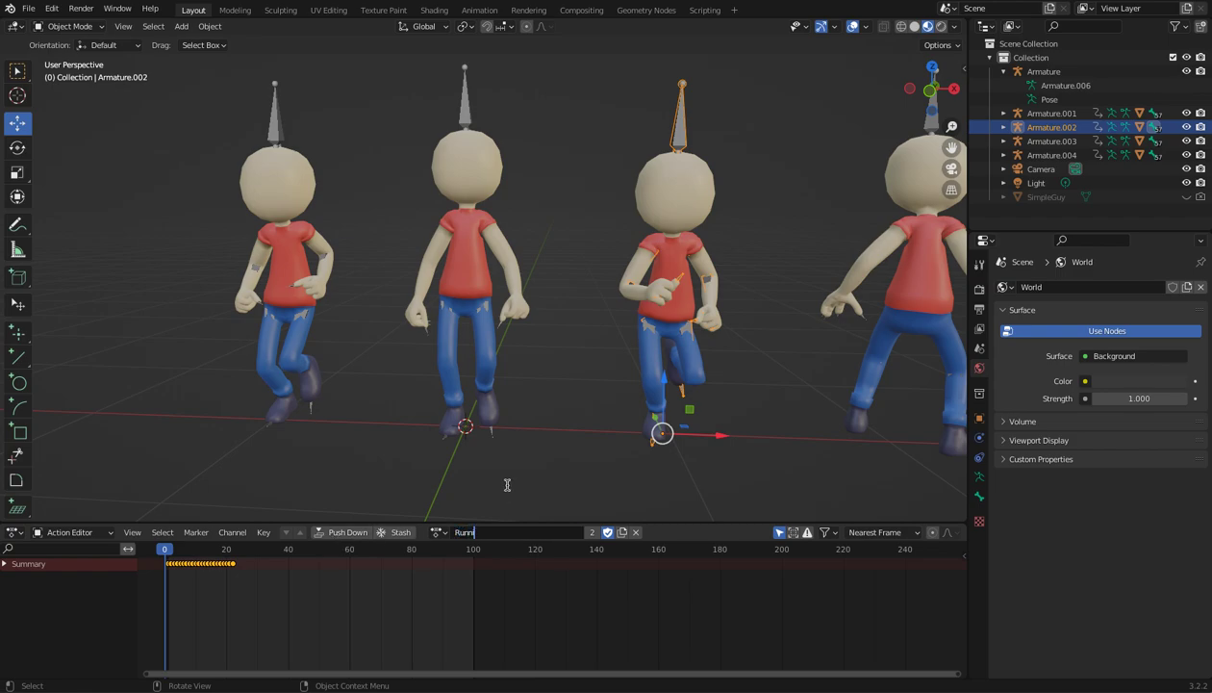
text(ing)
key(Return)
click(274, 154)
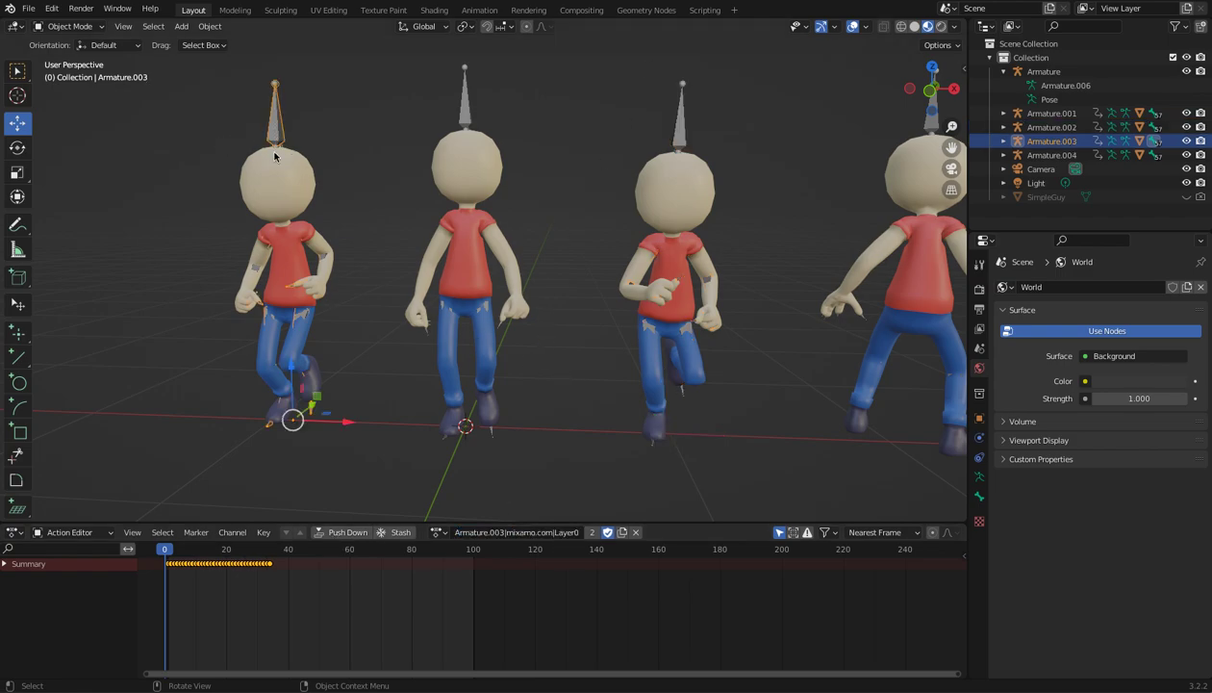
click(517, 532)
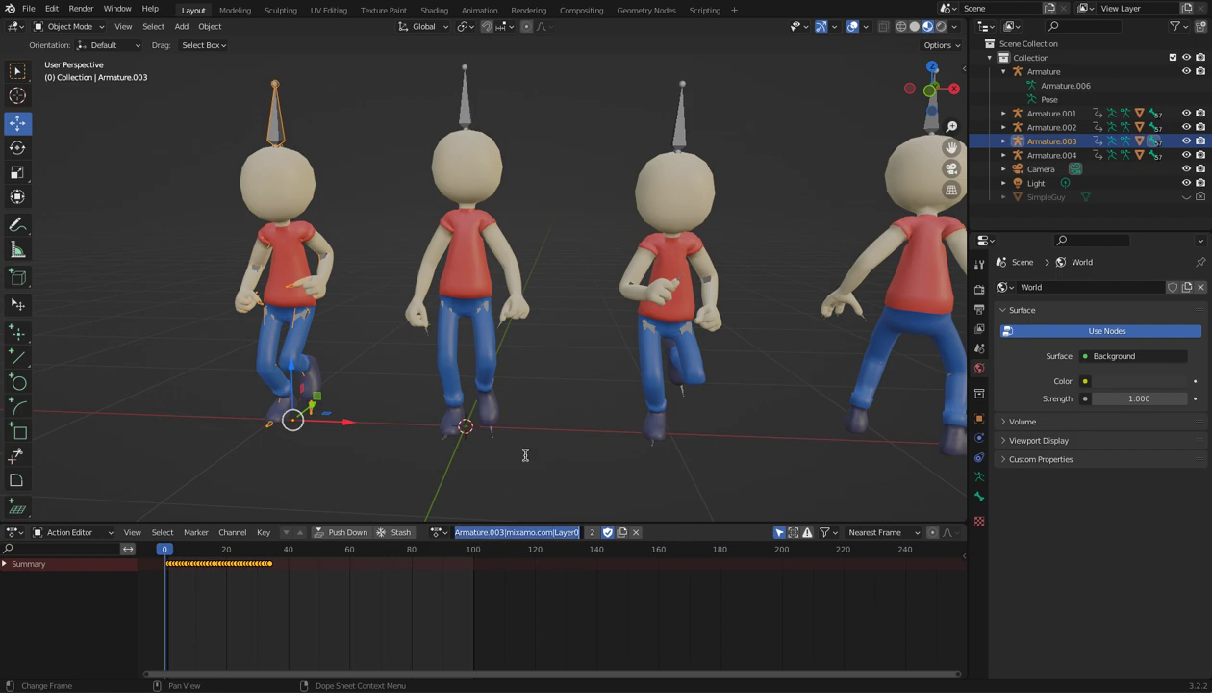
text(Jumping)
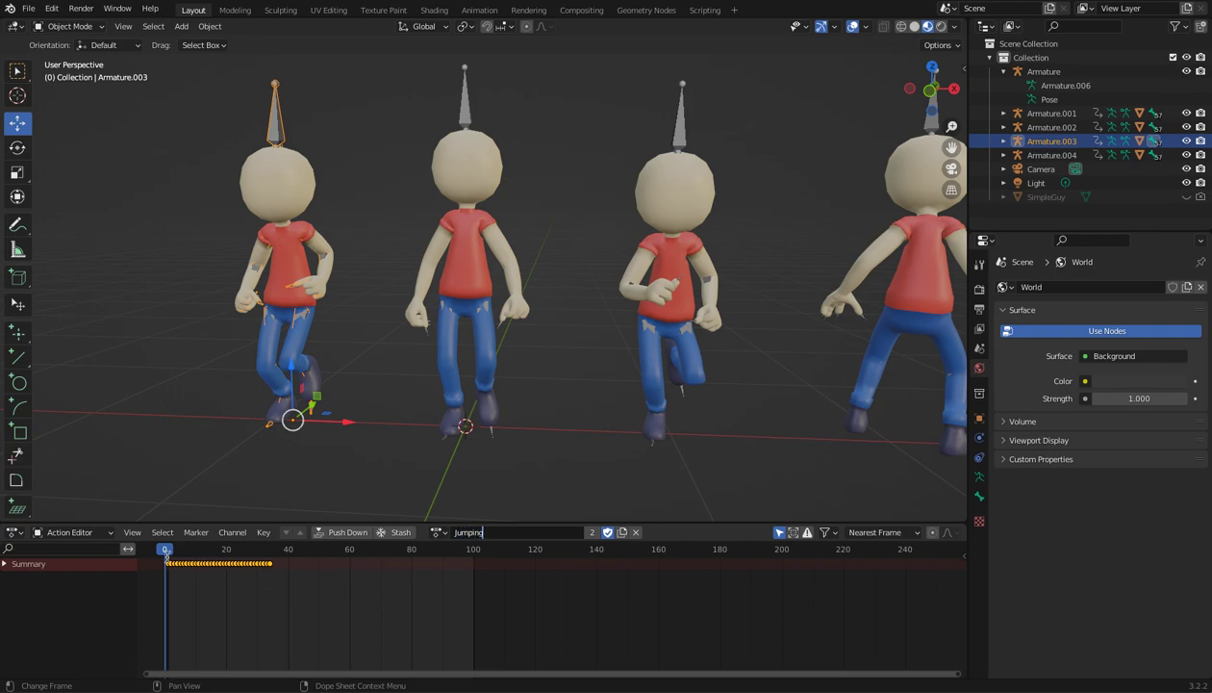
key(Return)
mouse_move(178, 552)
mouse_down()
mouse_move(303, 548)
mouse_move(168, 544)
mouse_up()
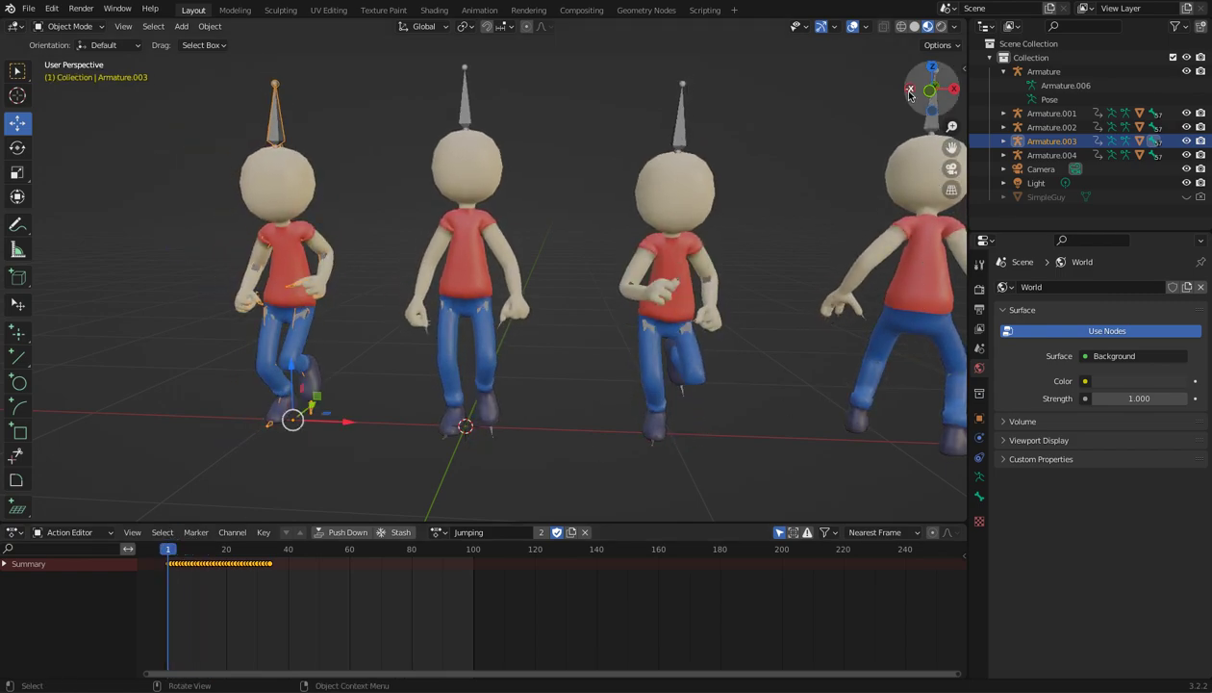
- Rename the fourth character's action to Rolling and scrub through its roll
click(917, 136)
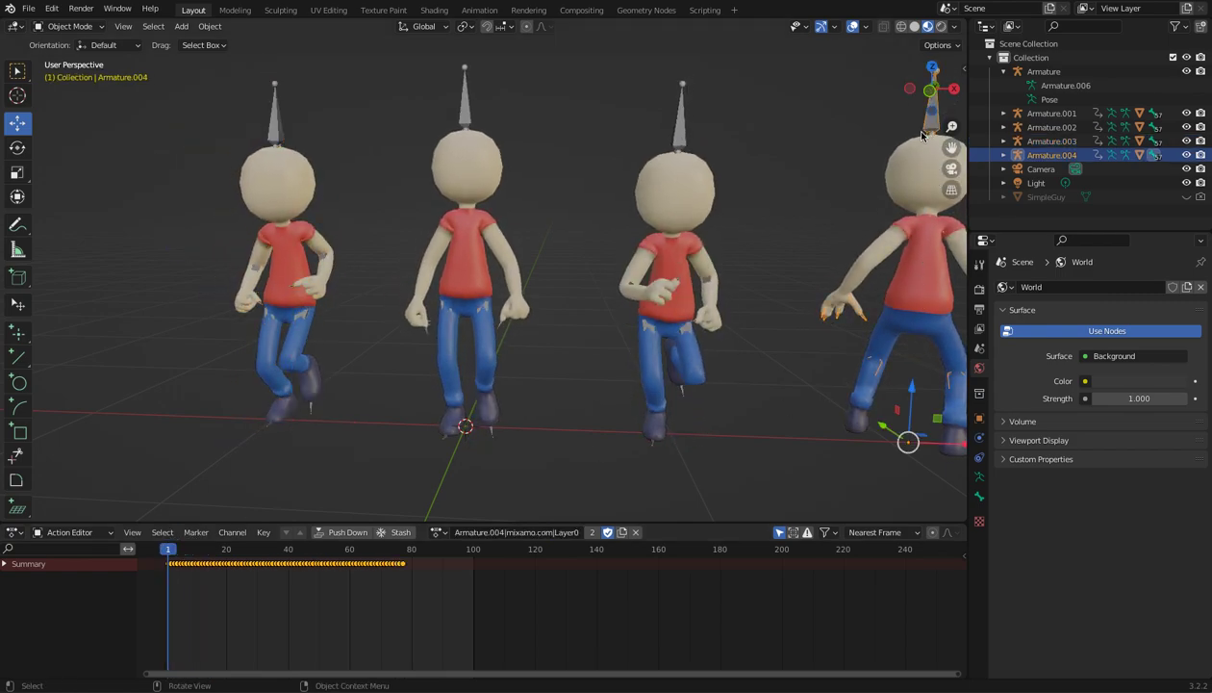
click(481, 535)
text(Rolling)
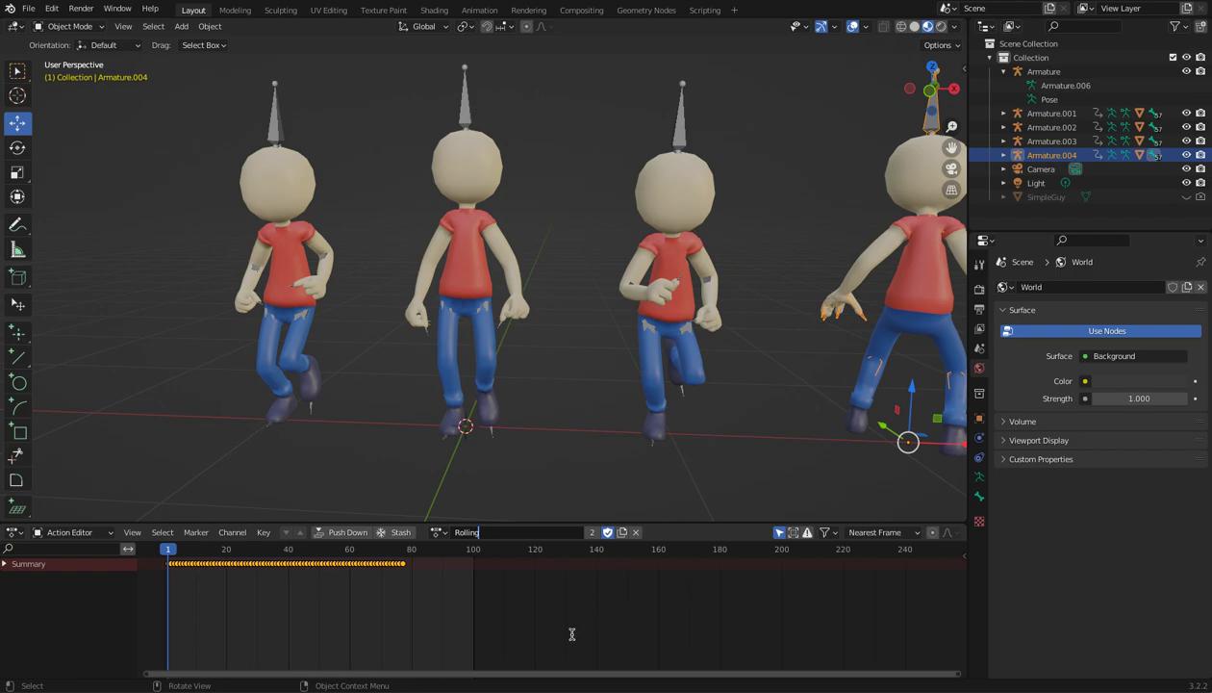
key(Return)
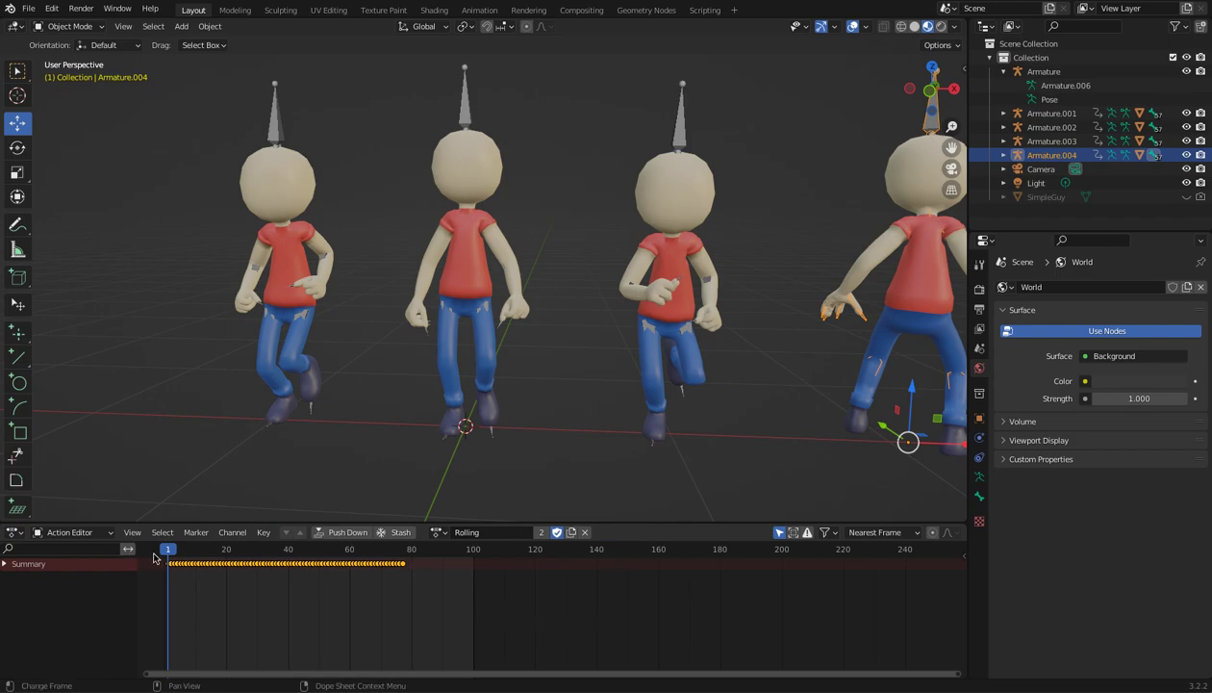
mouse_move(169, 550)
mouse_down()
mouse_move(306, 551)
mouse_move(167, 546)
mouse_up()
scroll(515, 279, down, 4)
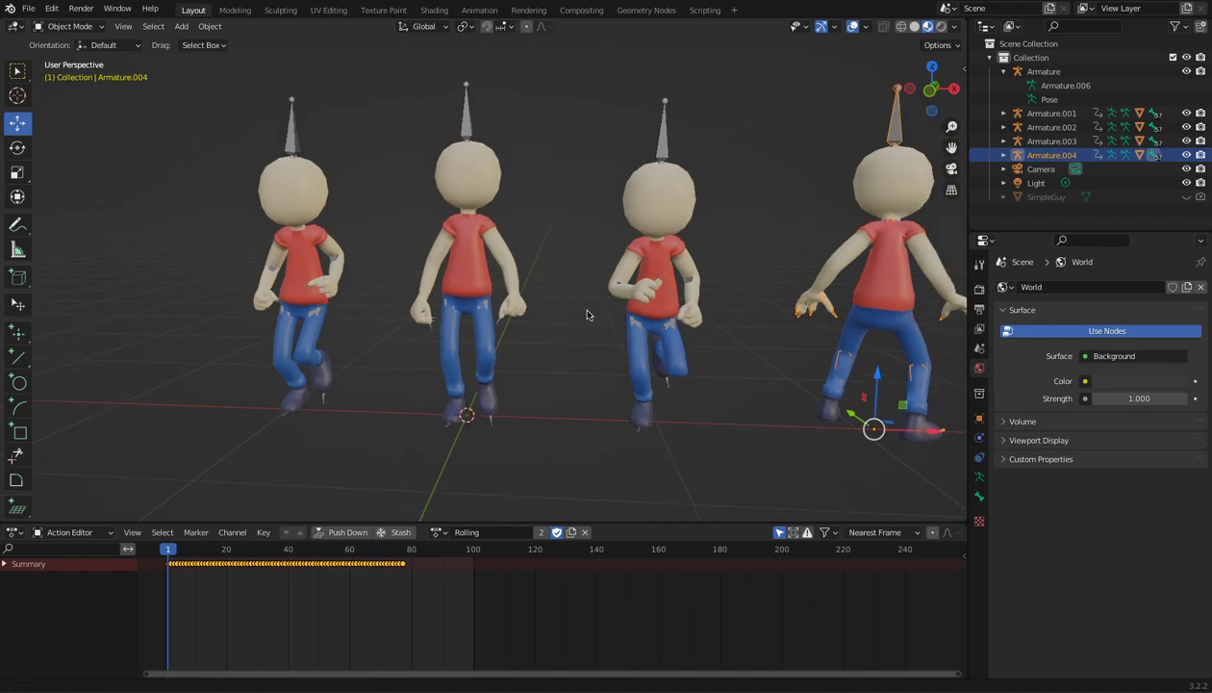
middle_drag(515, 279, 511, 398)
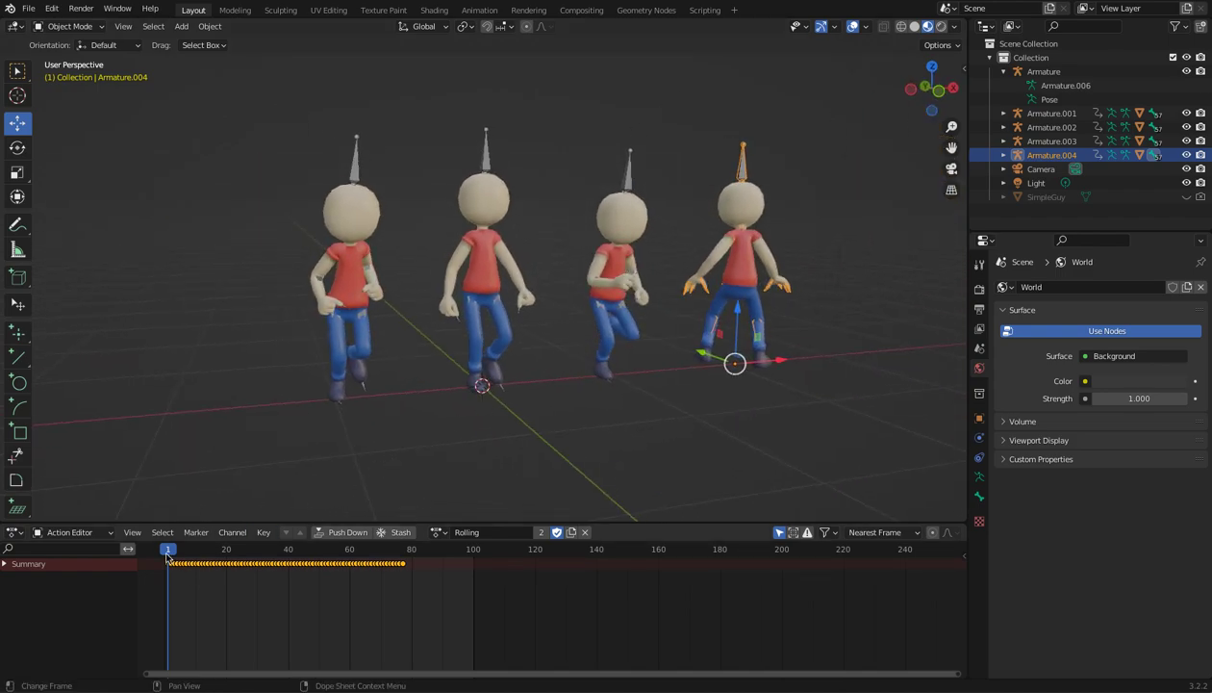
drag(167, 550, 352, 551)
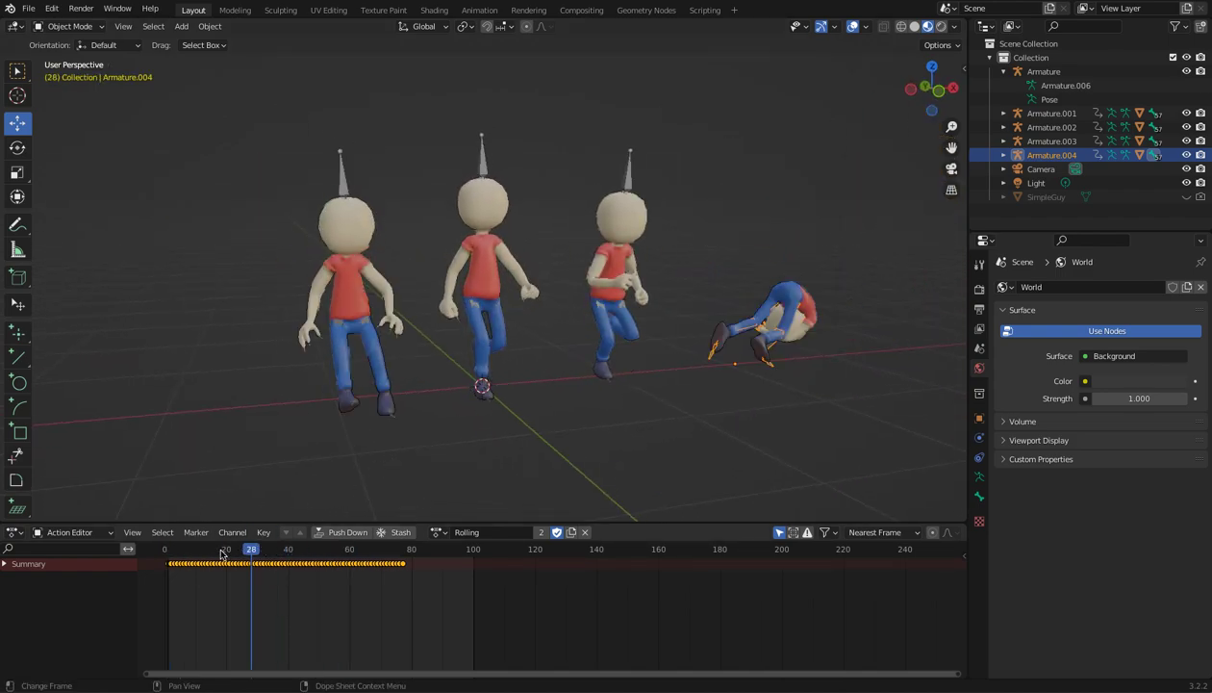
drag(222, 555, 171, 554)
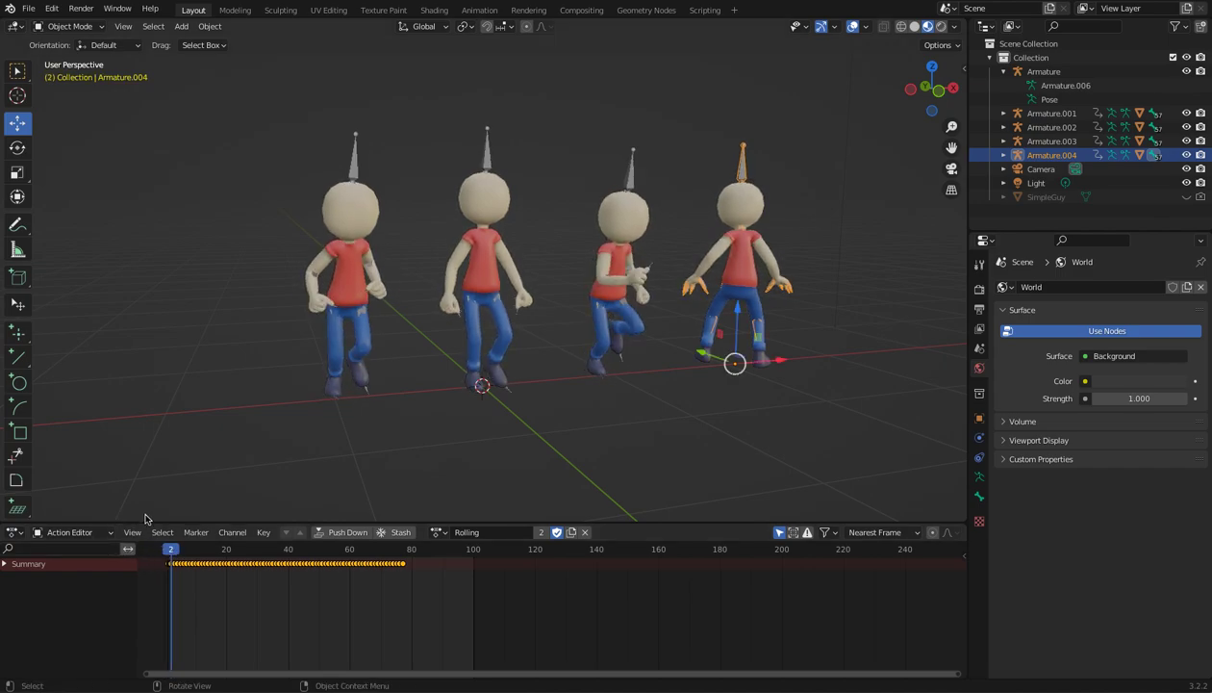
- Switch the bottom editor to Nonlinear Animation and enlarge it to show all four armatures
click(63, 532)
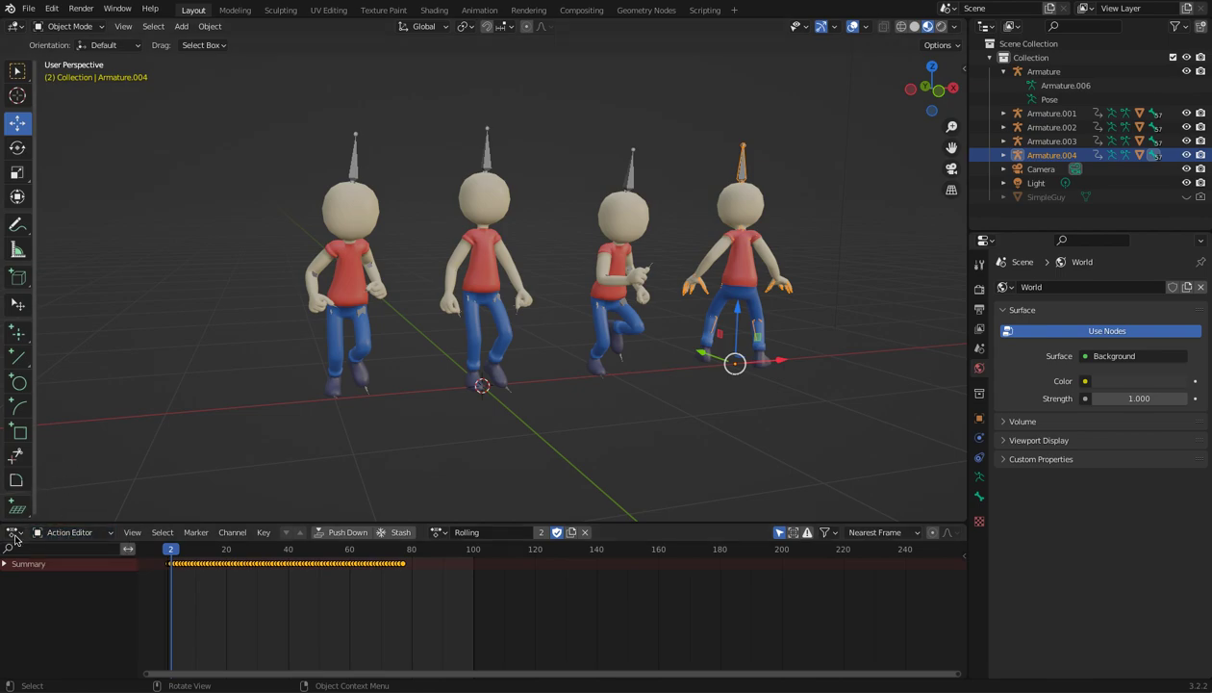
click(14, 532)
click(12, 535)
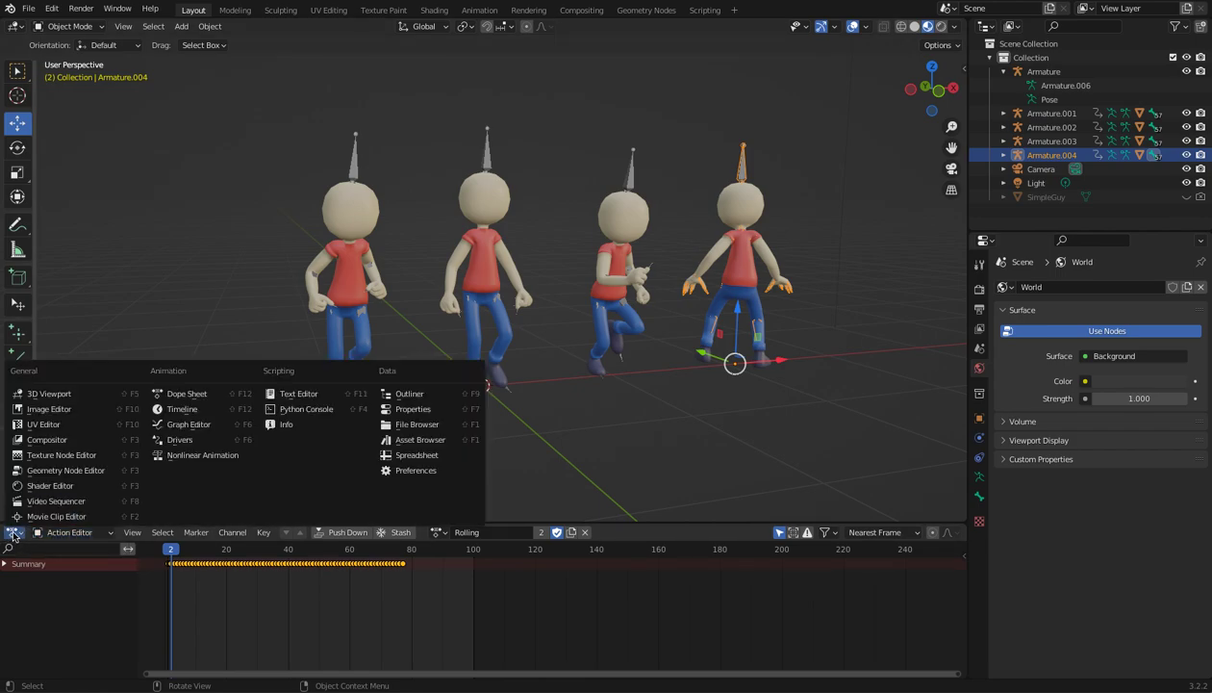
click(15, 534)
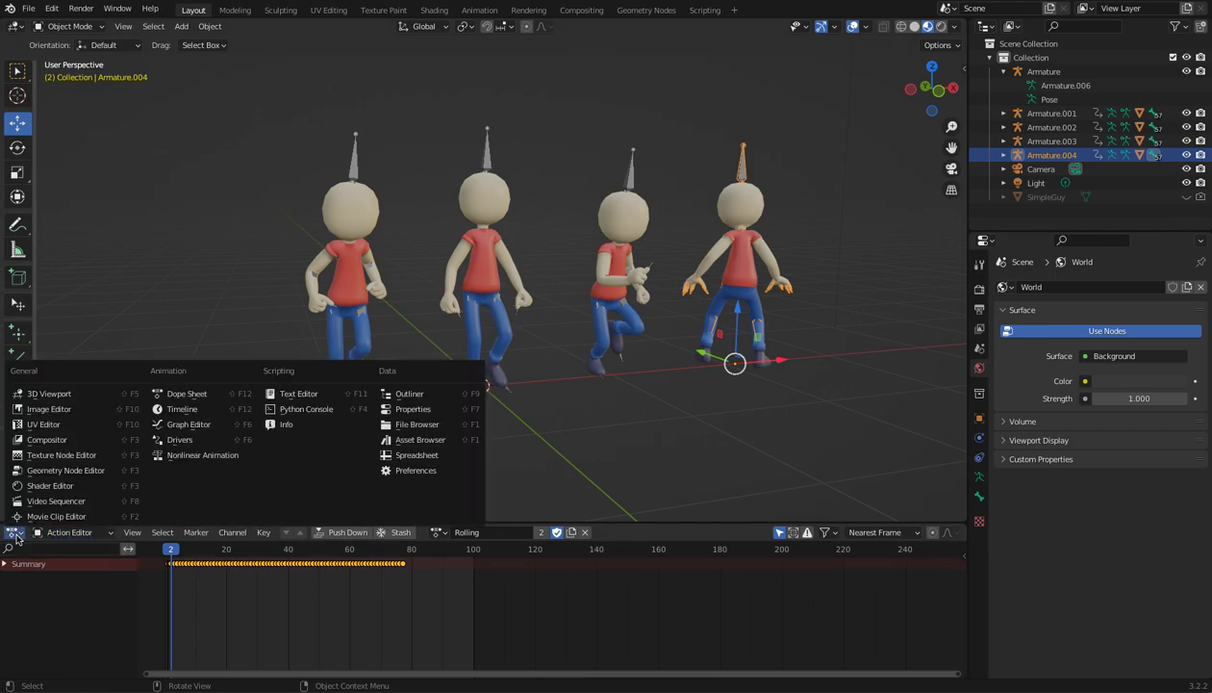
click(181, 458)
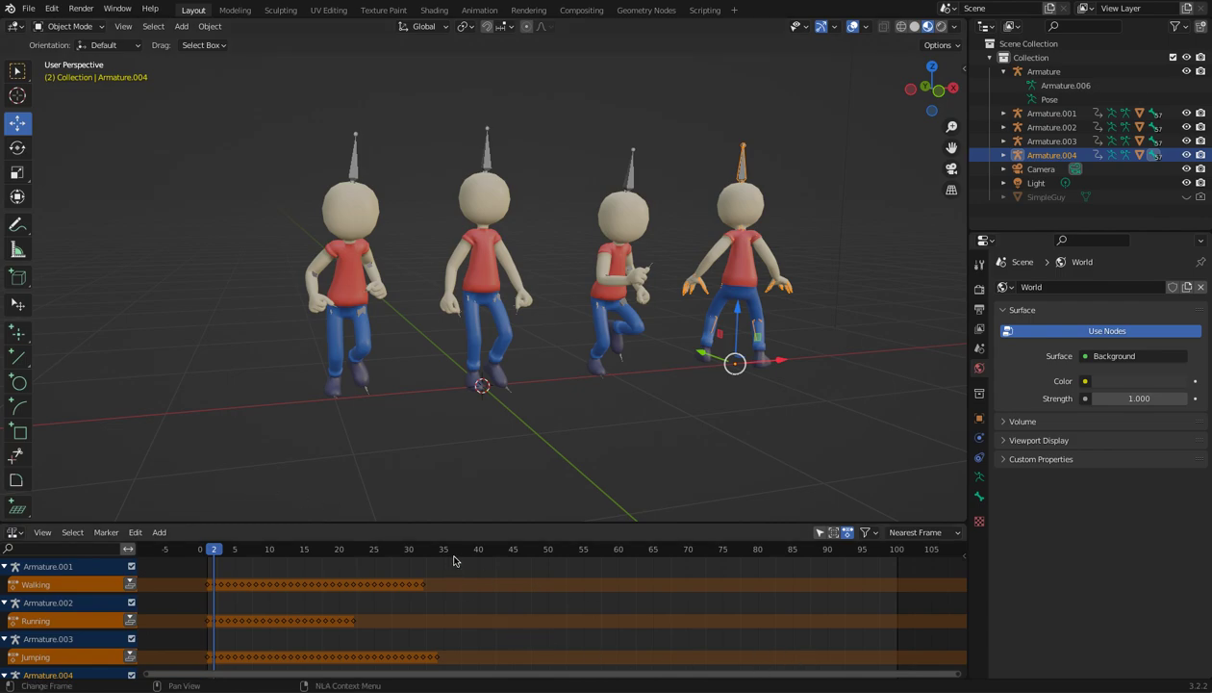
drag(438, 526, 433, 454)
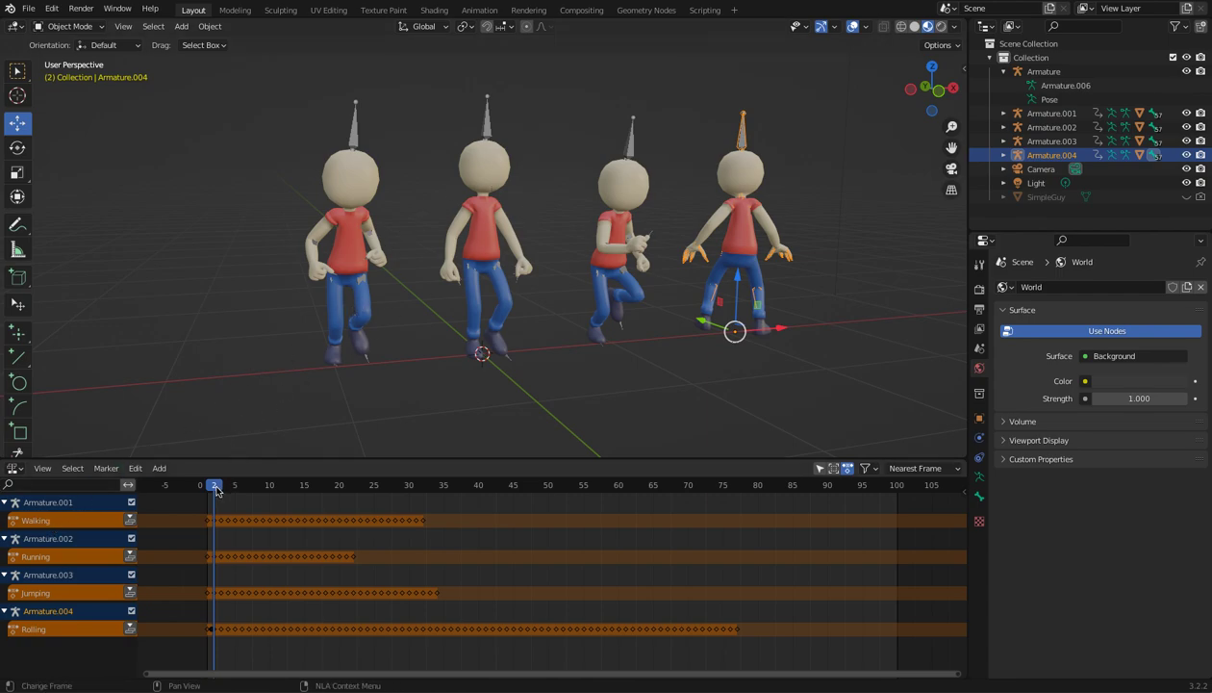
mouse_move(214, 485)
mouse_down()
mouse_move(206, 490)
mouse_move(532, 501)
mouse_move(213, 499)
mouse_up()
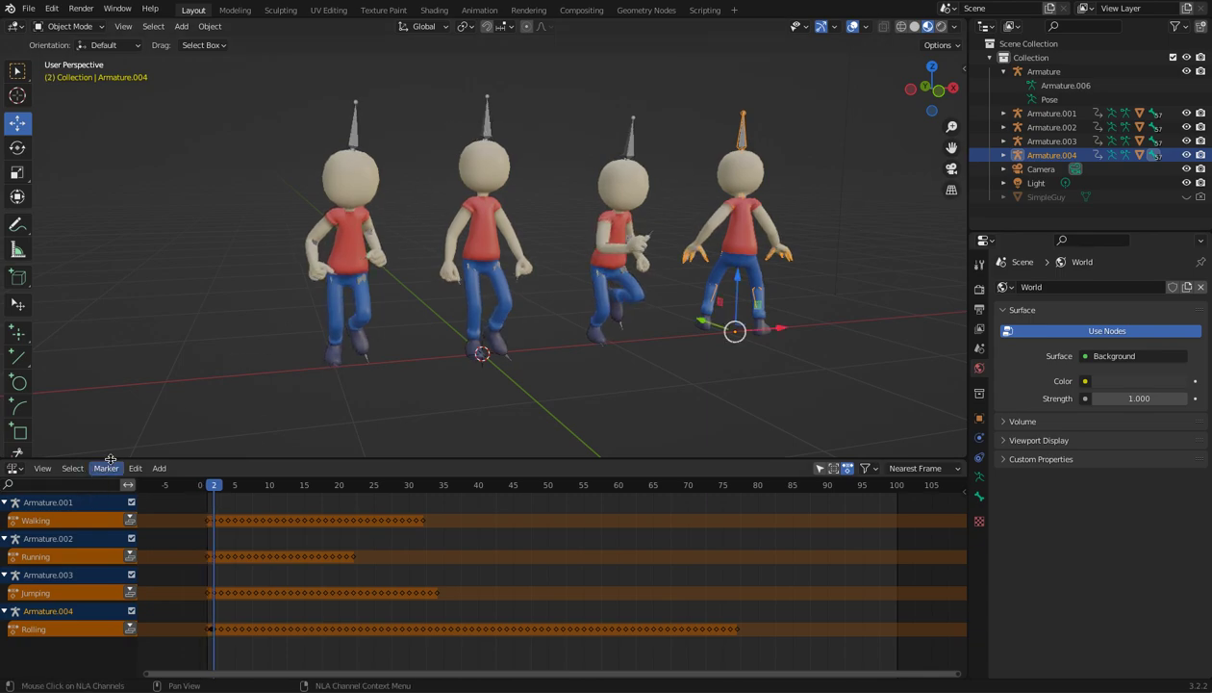
drag(209, 486, 191, 488)
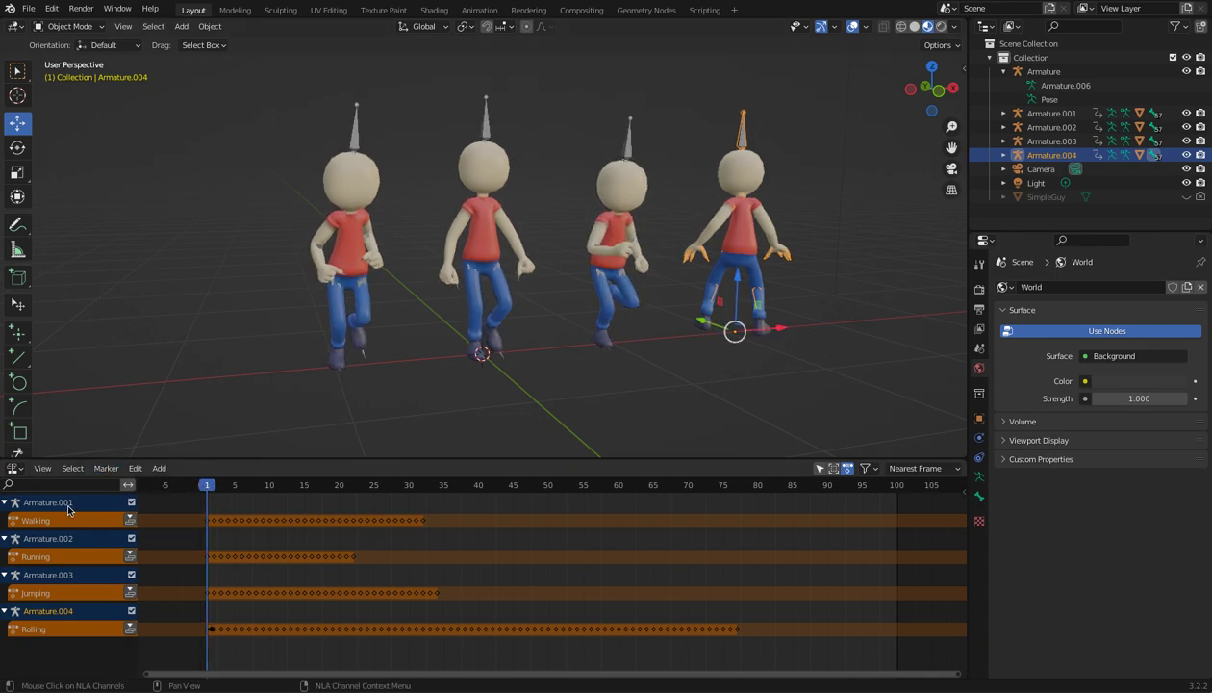
- Push down the Walking, Running, Jumping and Rolling actions into NLA strips
click(131, 520)
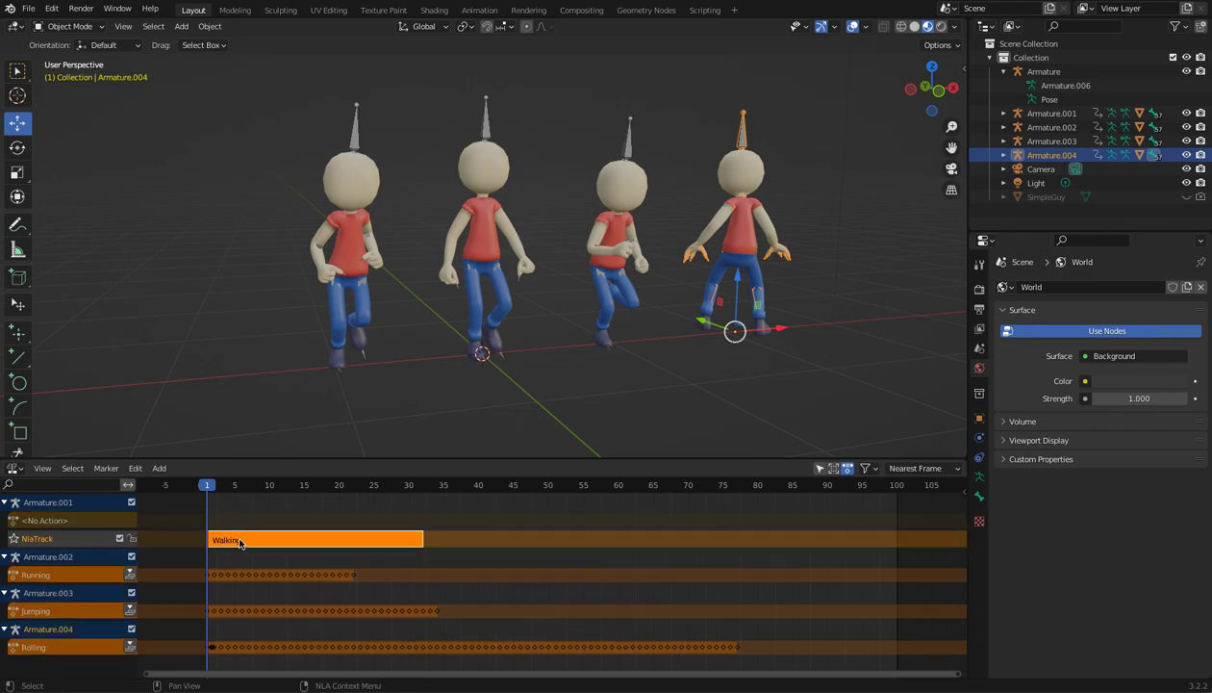
mouse_move(206, 488)
mouse_down()
mouse_move(366, 489)
mouse_move(206, 489)
mouse_up()
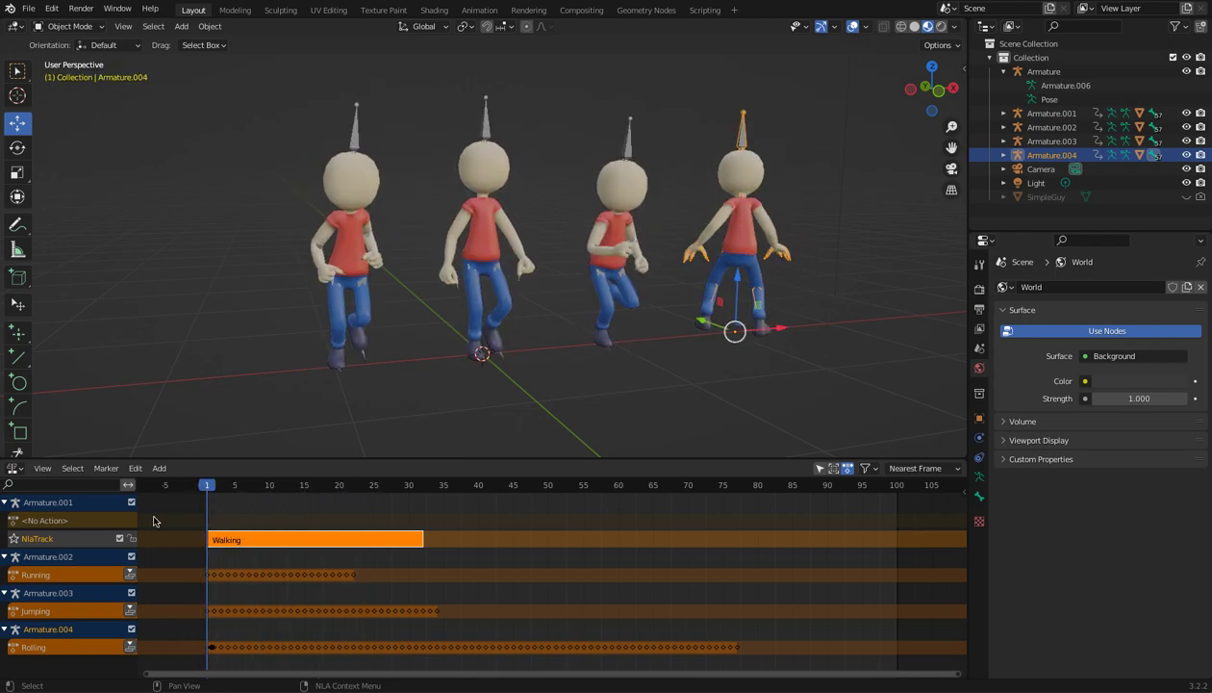
click(130, 574)
click(129, 628)
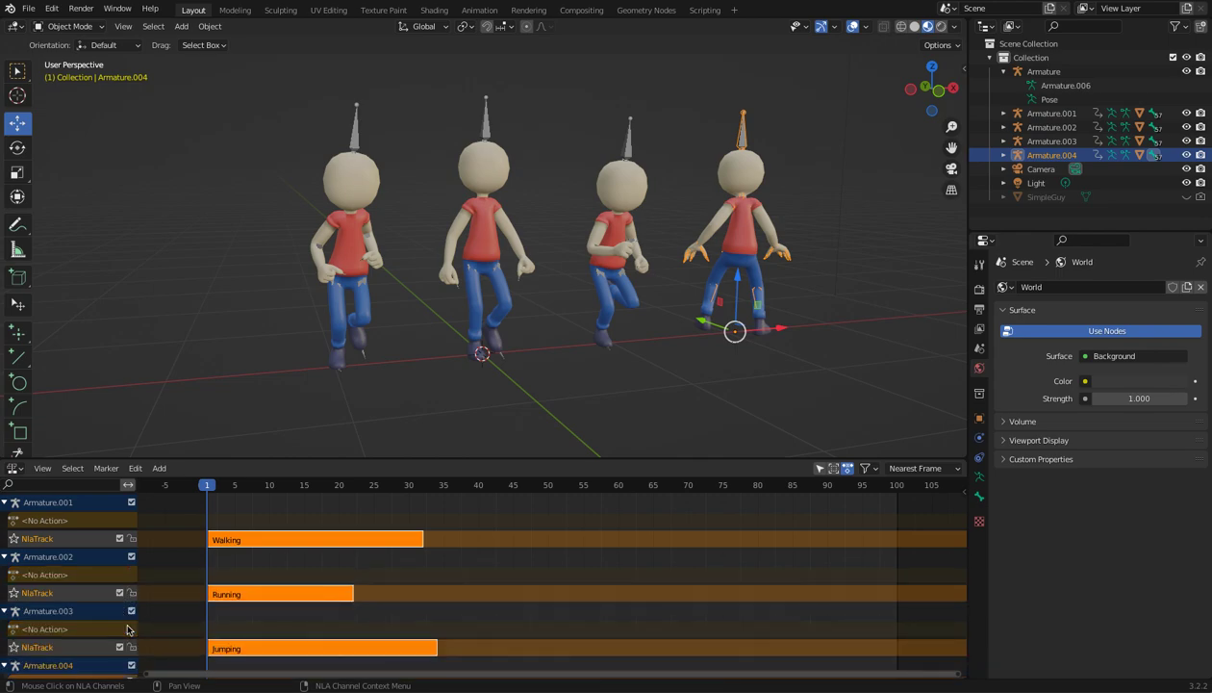
click(218, 452)
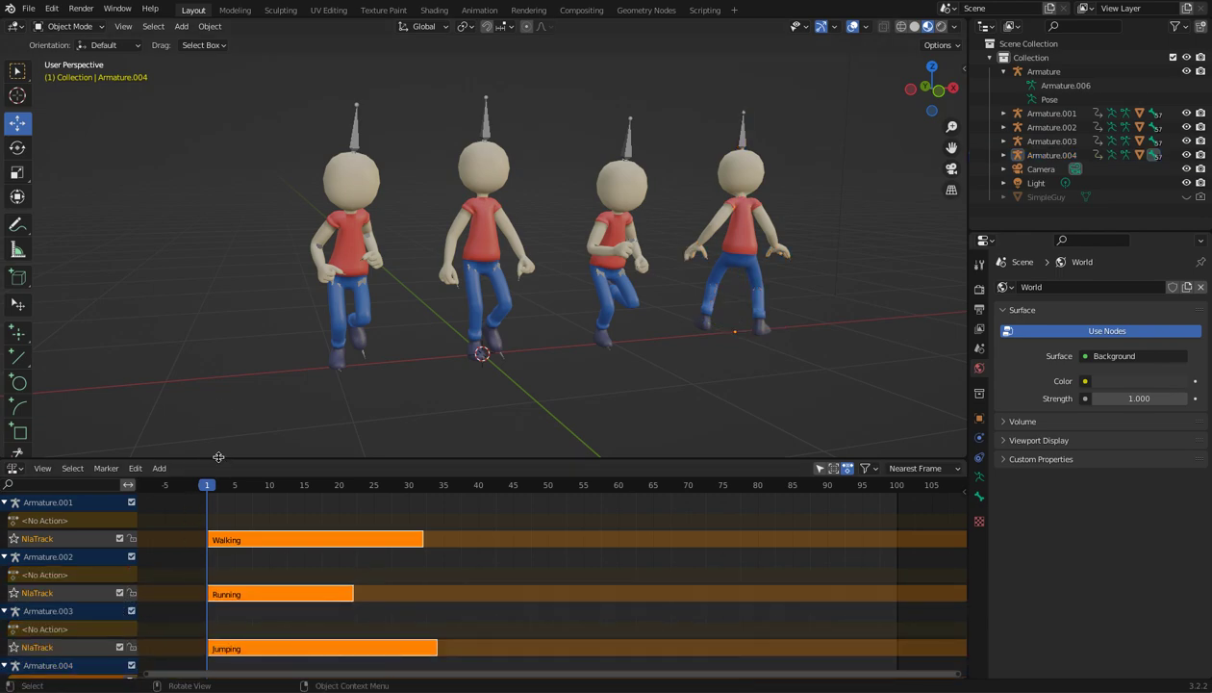
drag(219, 459, 221, 388)
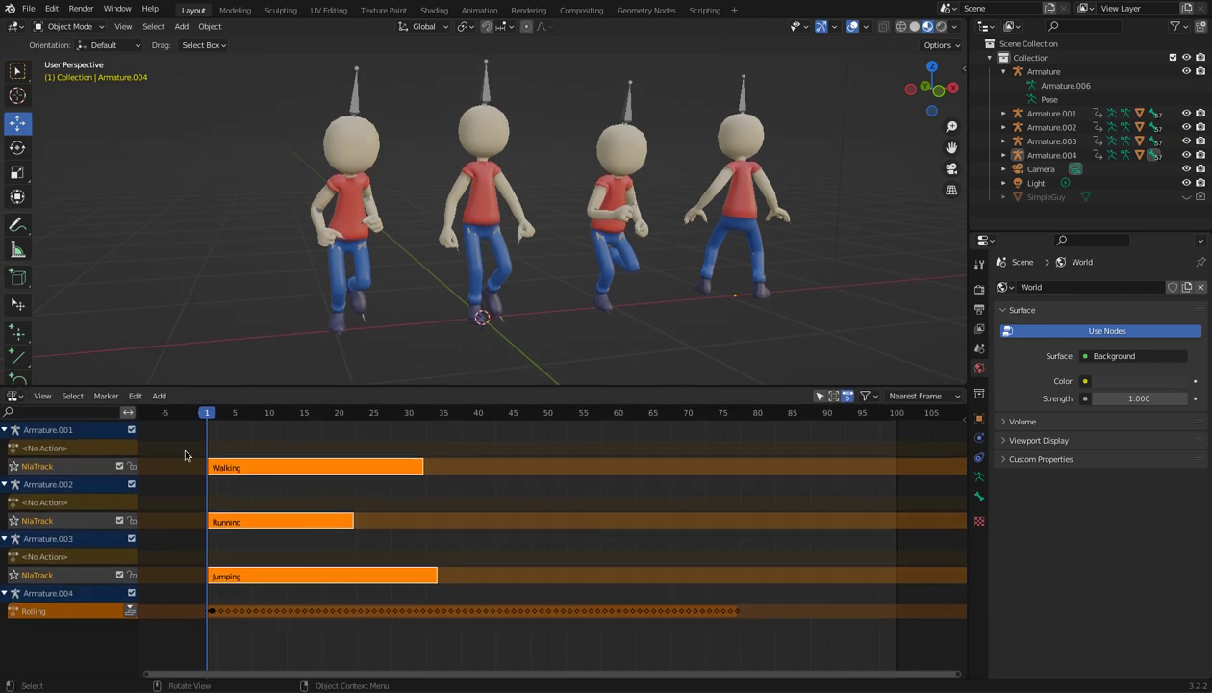
click(131, 610)
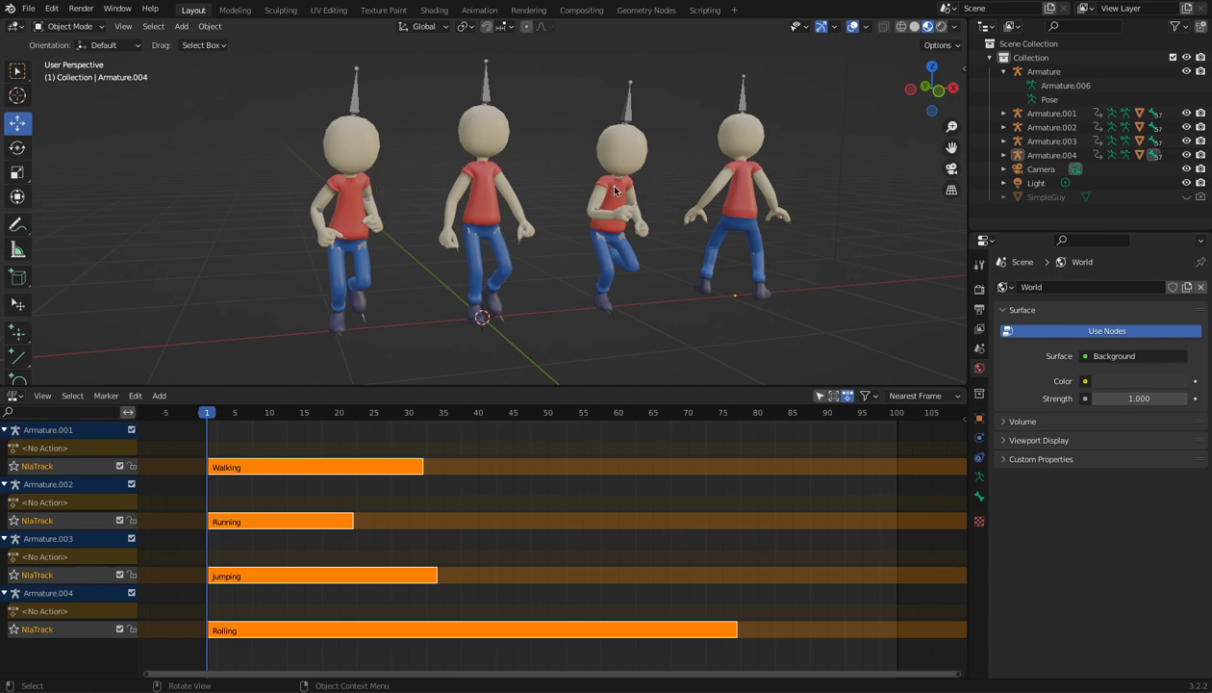
click(486, 87)
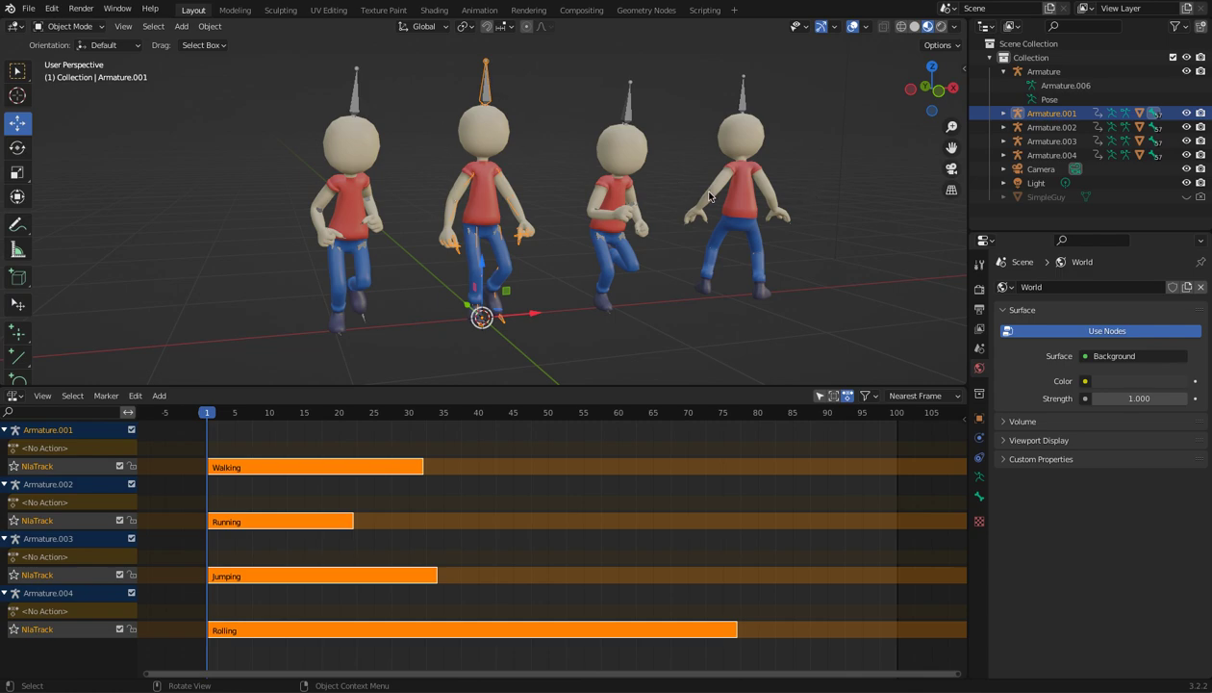
- Select the Walking strip and move the playhead to frame 32, where Walking ends
click(225, 439)
click(253, 470)
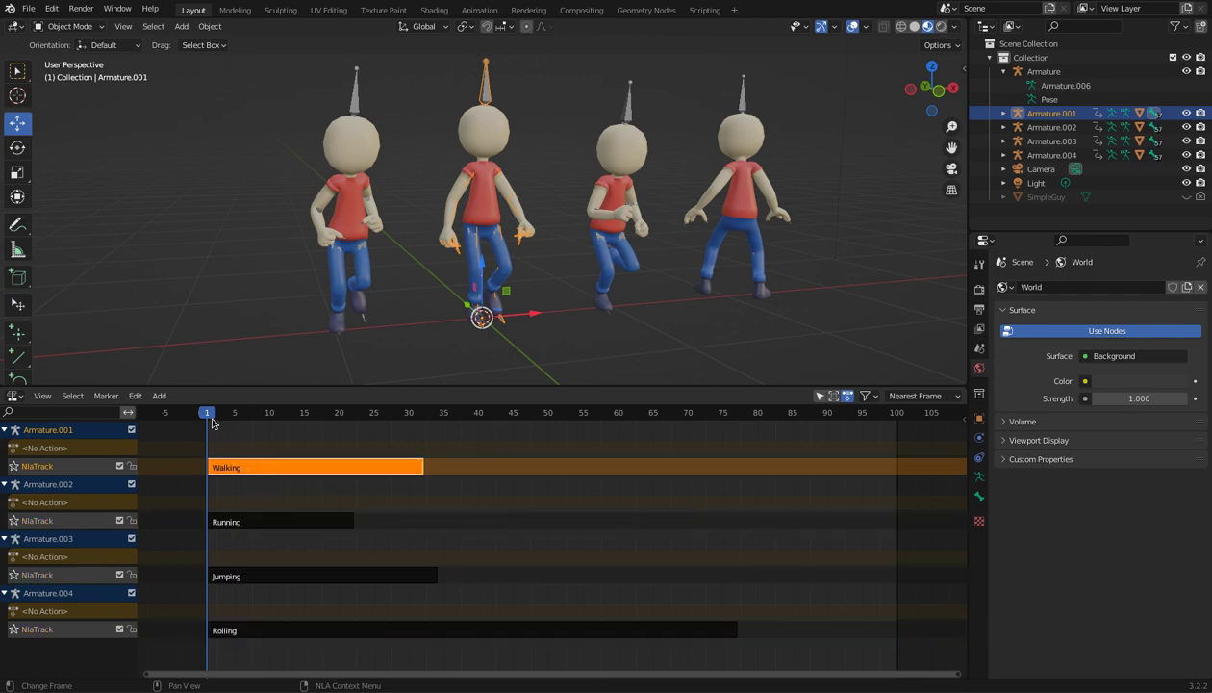
drag(213, 420, 426, 417)
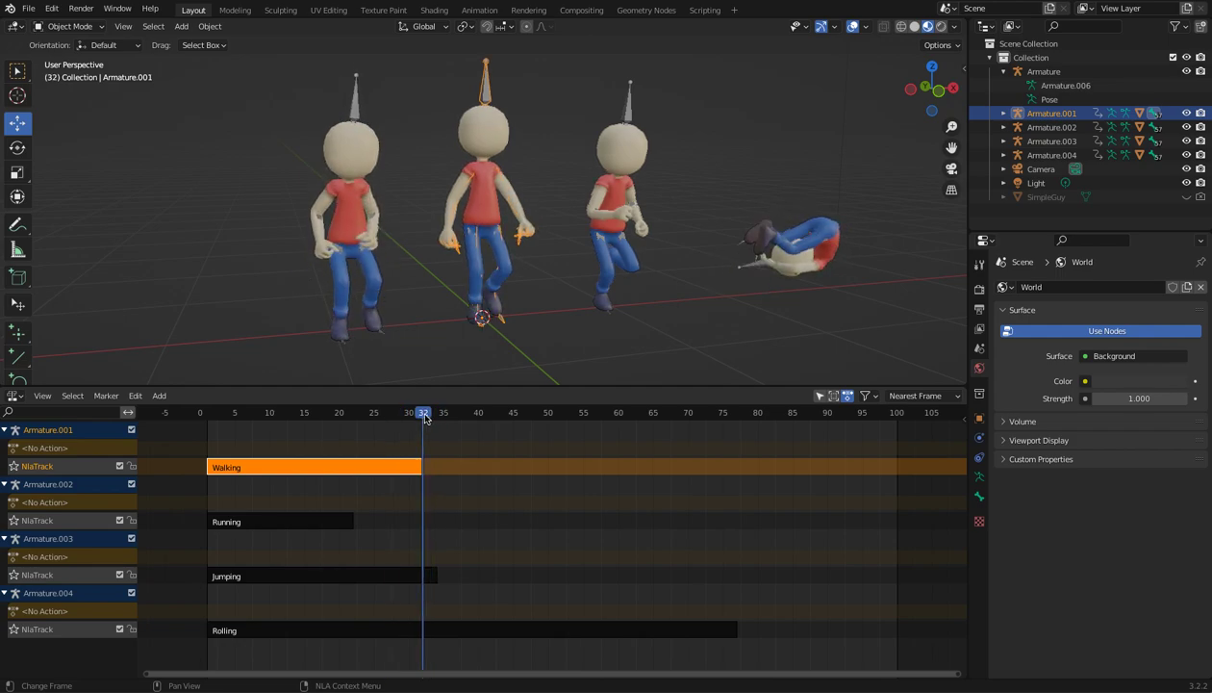
click(158, 395)
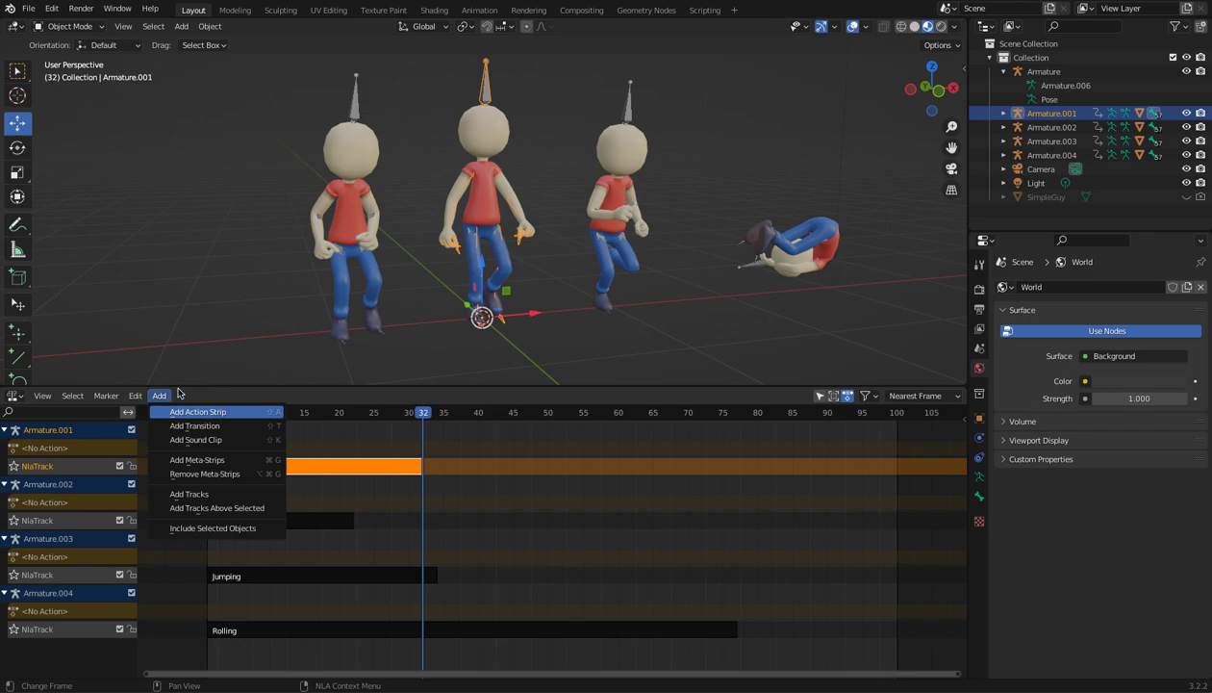
- Select Armature.003 and check its Running, Jumping, Rolling and Walking strips, then the rolling character's mesh
click(213, 298)
drag(281, 56, 402, 355)
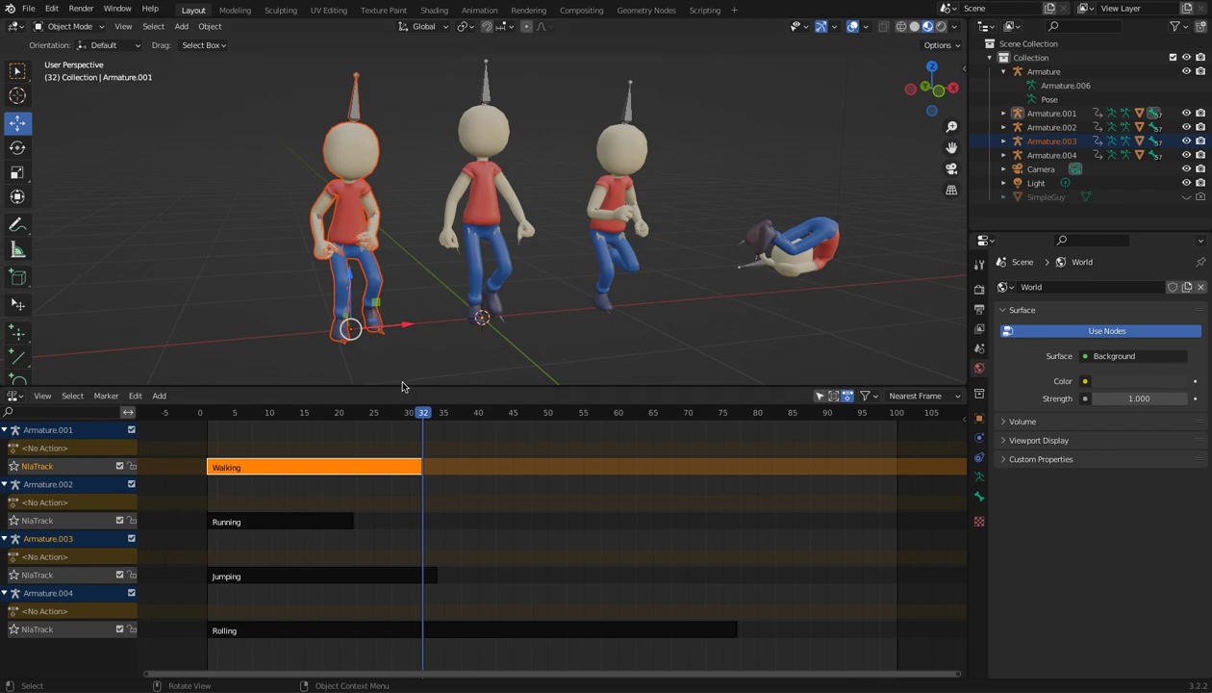
click(247, 524)
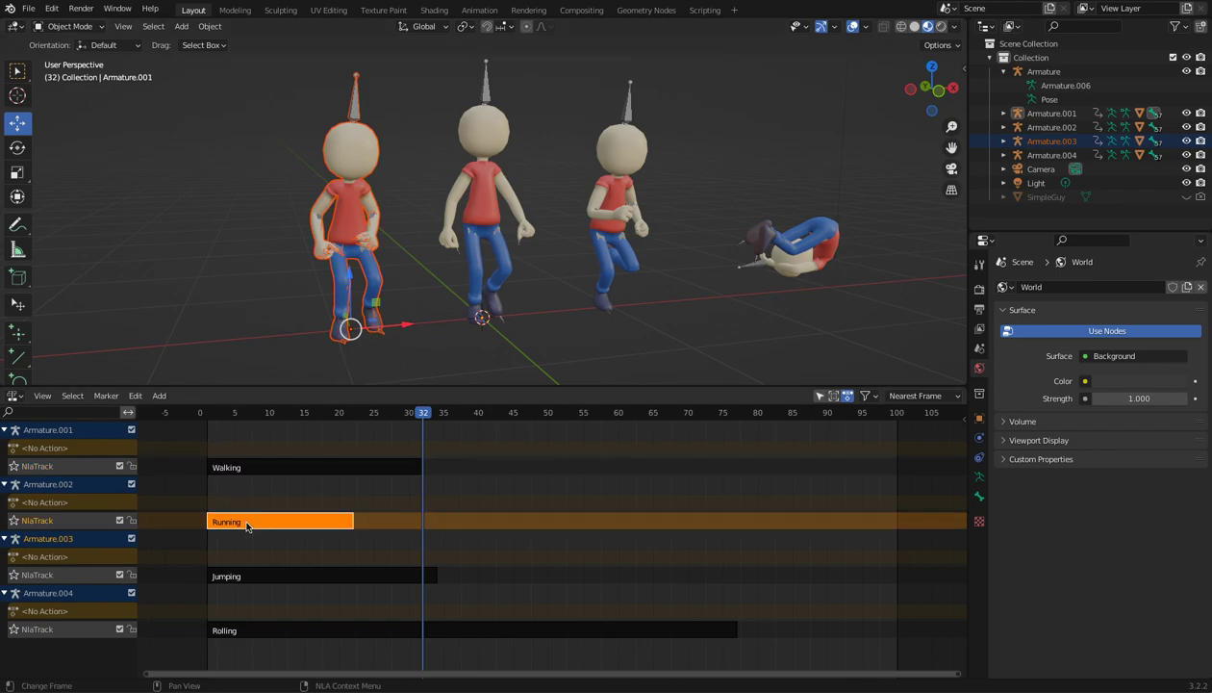
click(260, 577)
click(264, 628)
click(260, 578)
click(263, 520)
click(266, 469)
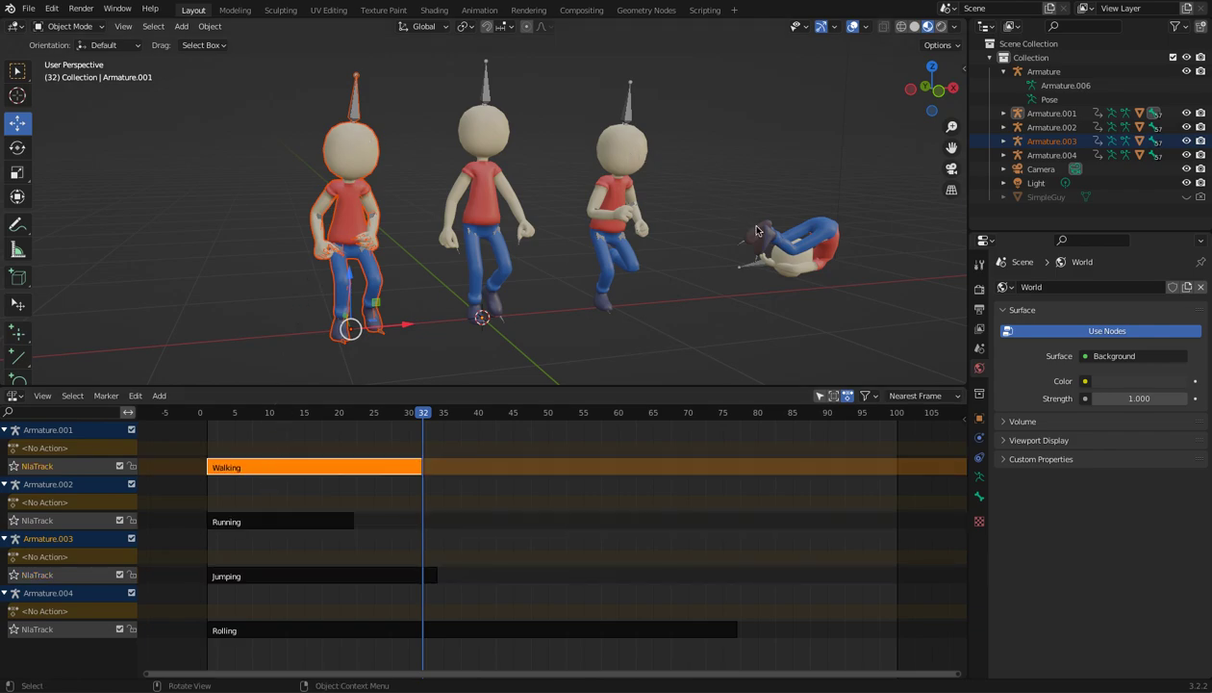
click(756, 262)
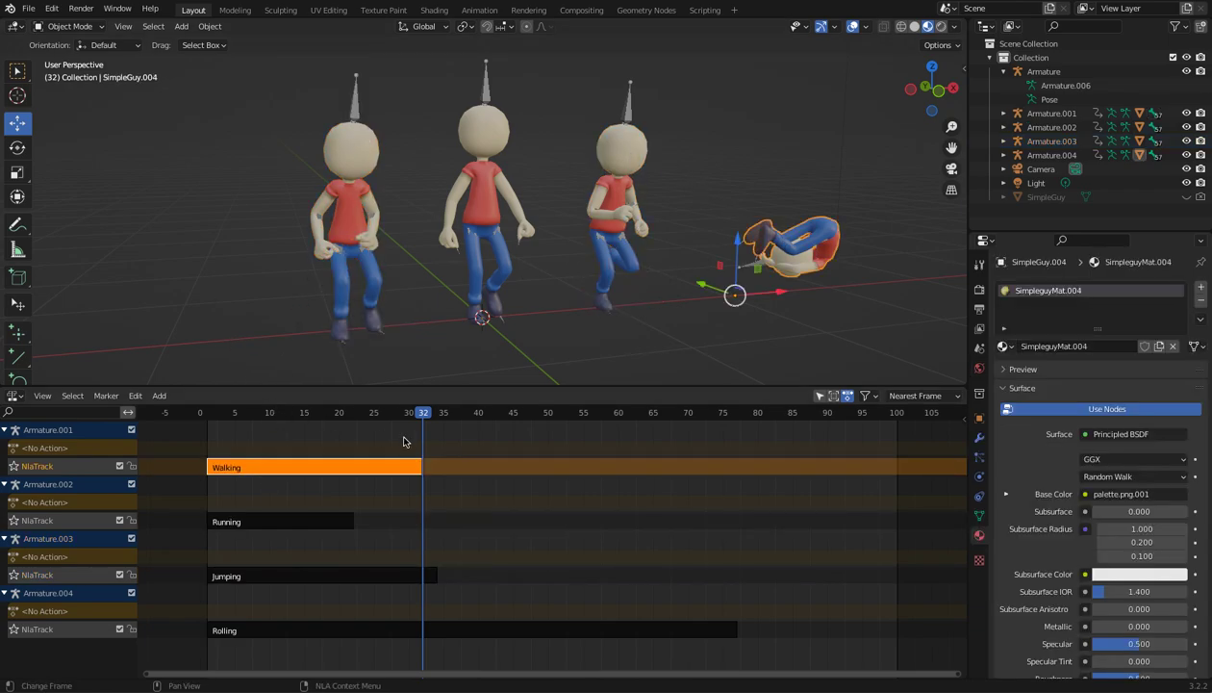
- Hide Armature.002, Armature.003 and Armature.004 along with their Running, Jumping and Rolling tracks
click(1186, 127)
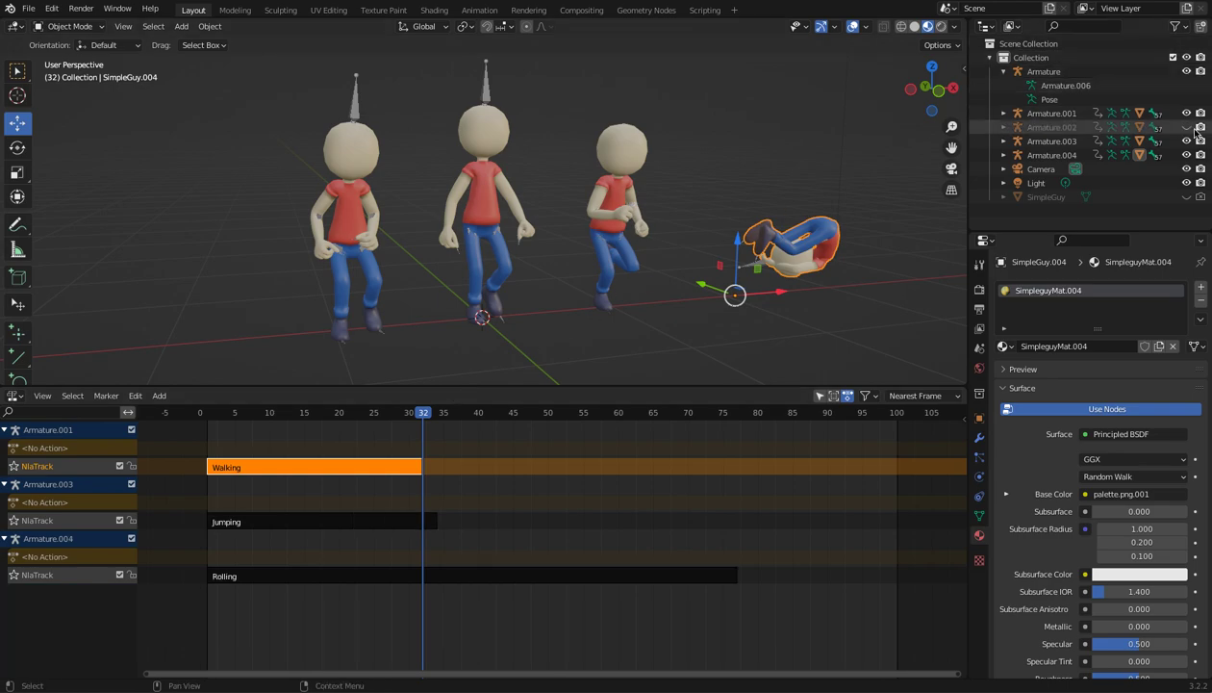
click(1200, 141)
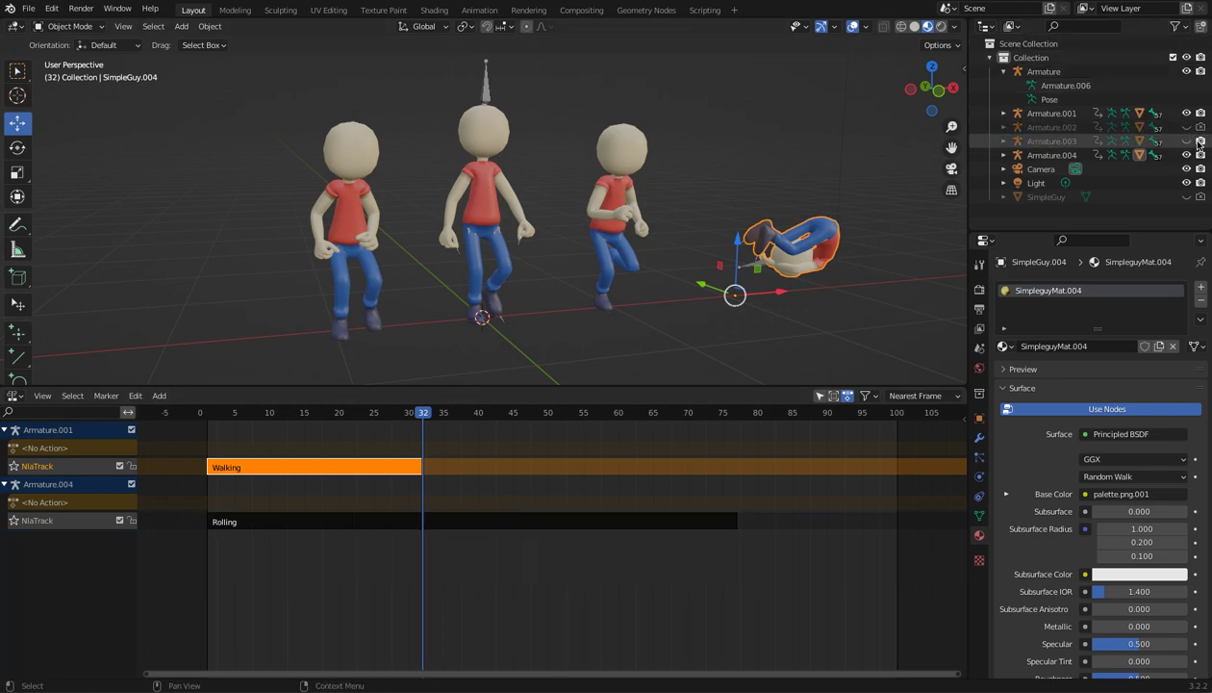
click(1199, 156)
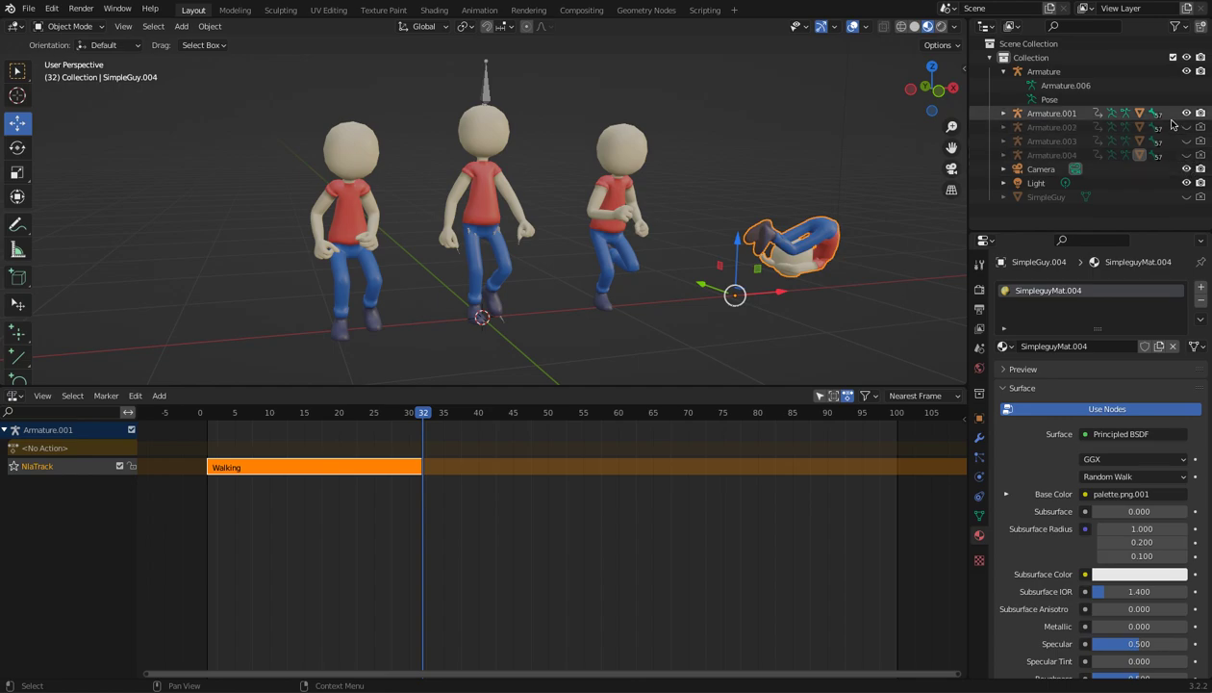
- Unhide SimpleGuy.004, Armature.004, Armature.003 and Armature.002, leaving Armature.004 collapsed
click(1002, 156)
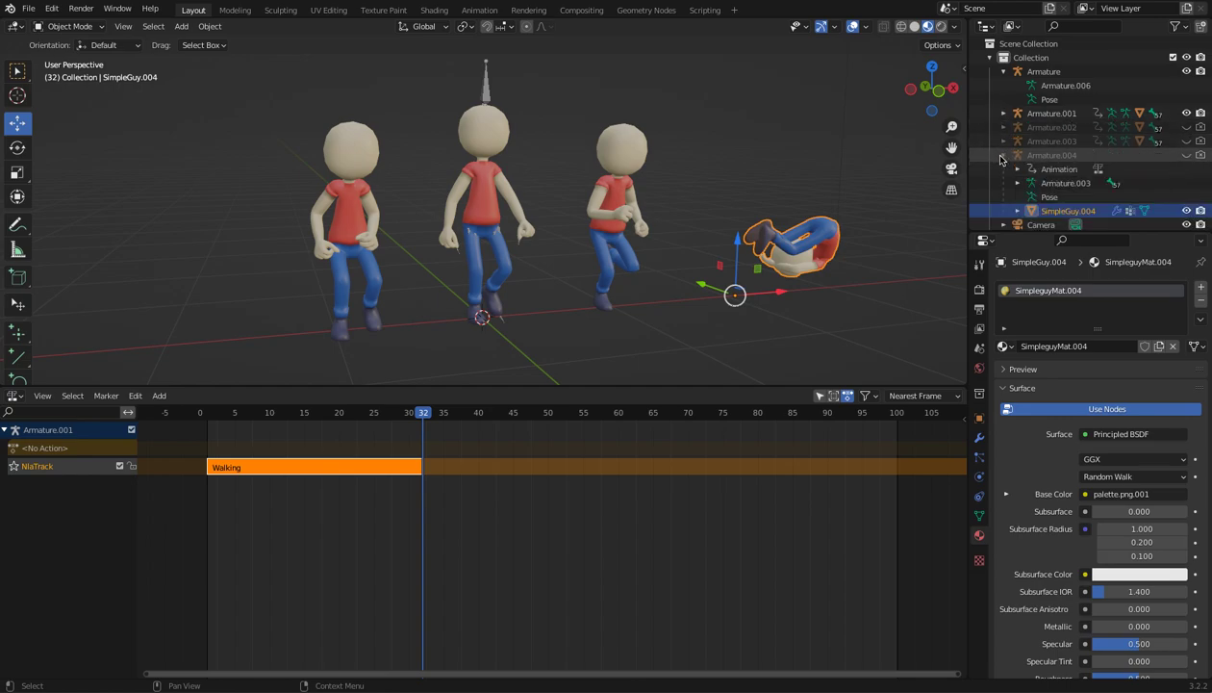
click(1186, 211)
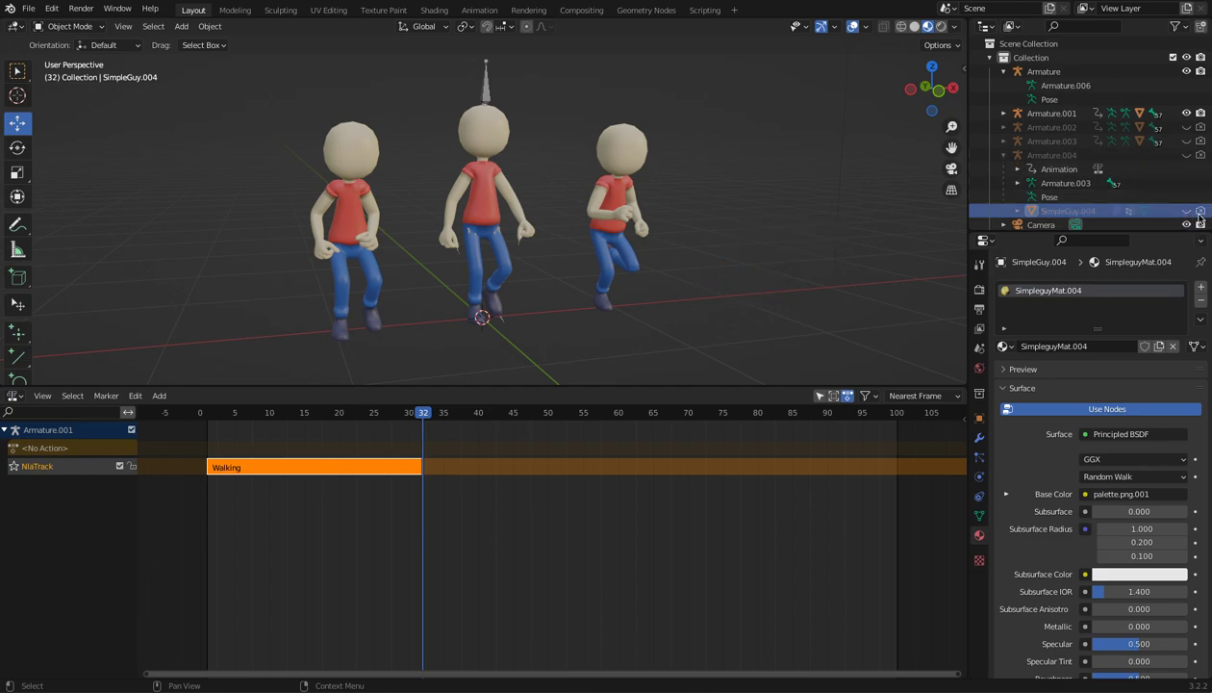
click(1186, 211)
click(1186, 155)
click(1187, 141)
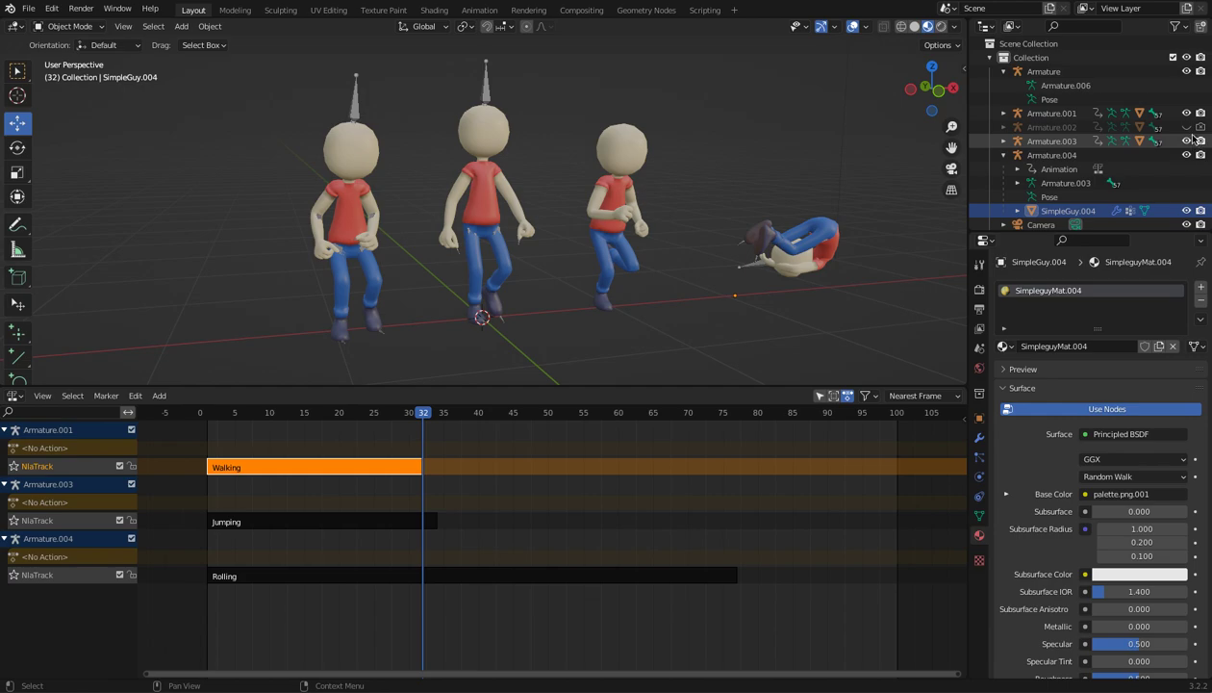
click(1186, 127)
click(1003, 156)
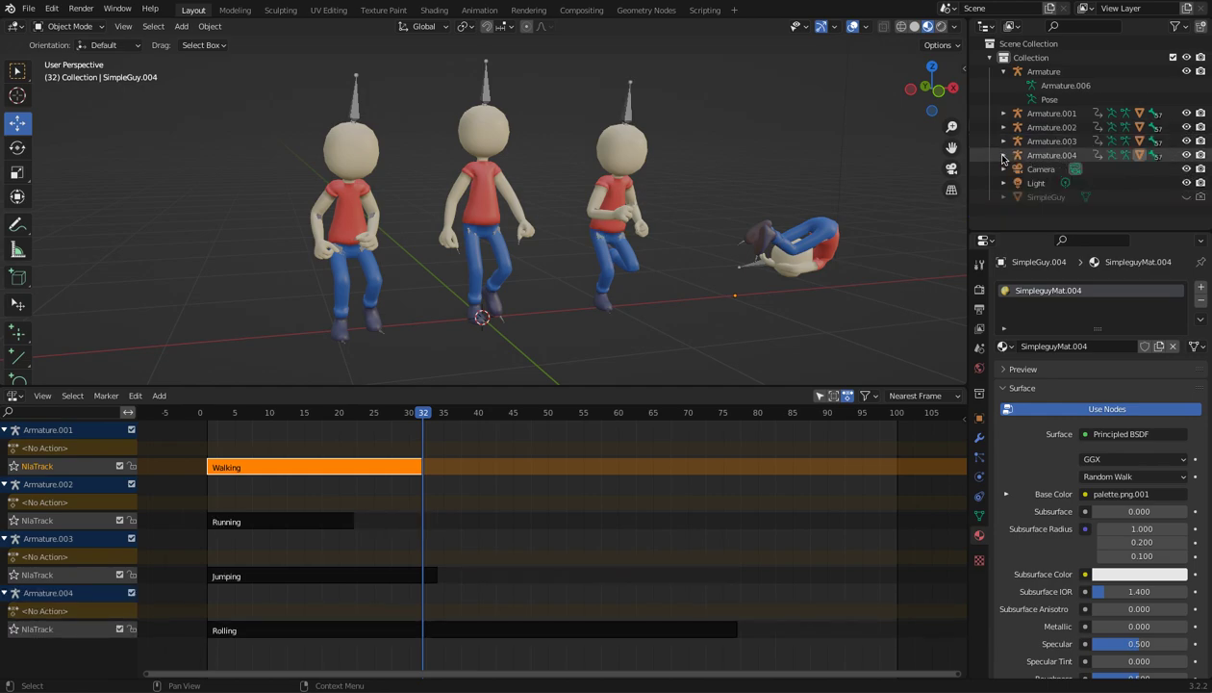
- Add the Running action strip after Walking and preview the Walking–Running boundary
mouse_move(409, 413)
mouse_down()
mouse_move(227, 420)
mouse_move(421, 432)
mouse_up()
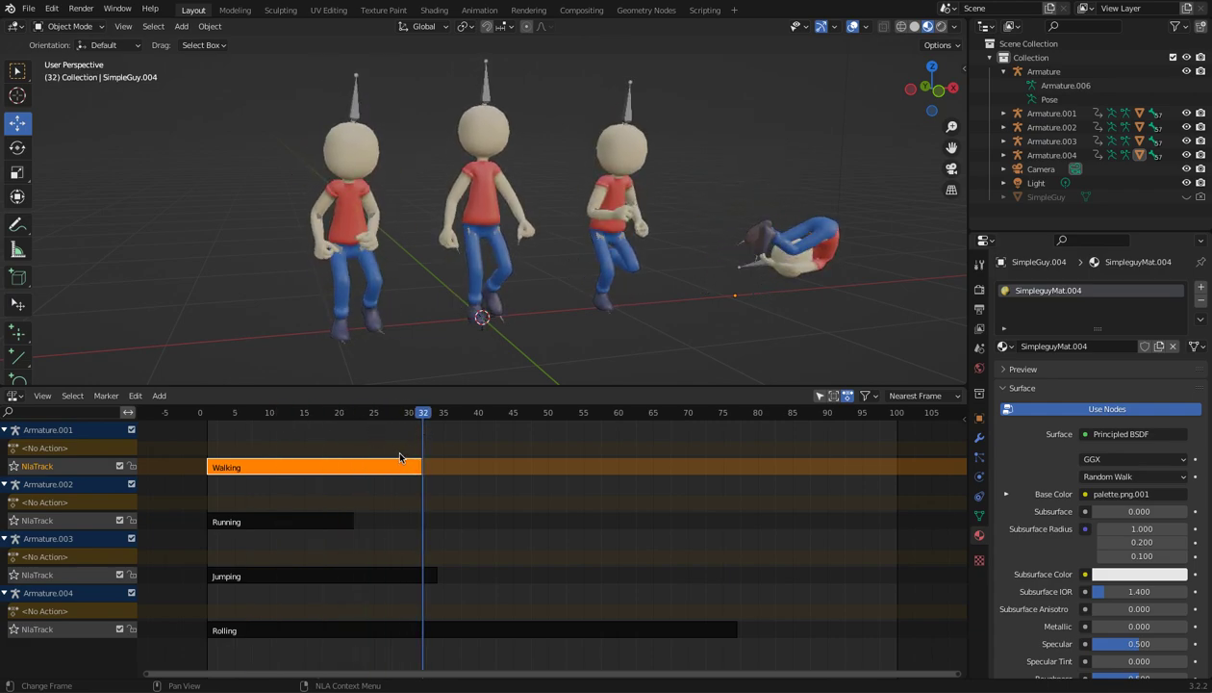
click(159, 395)
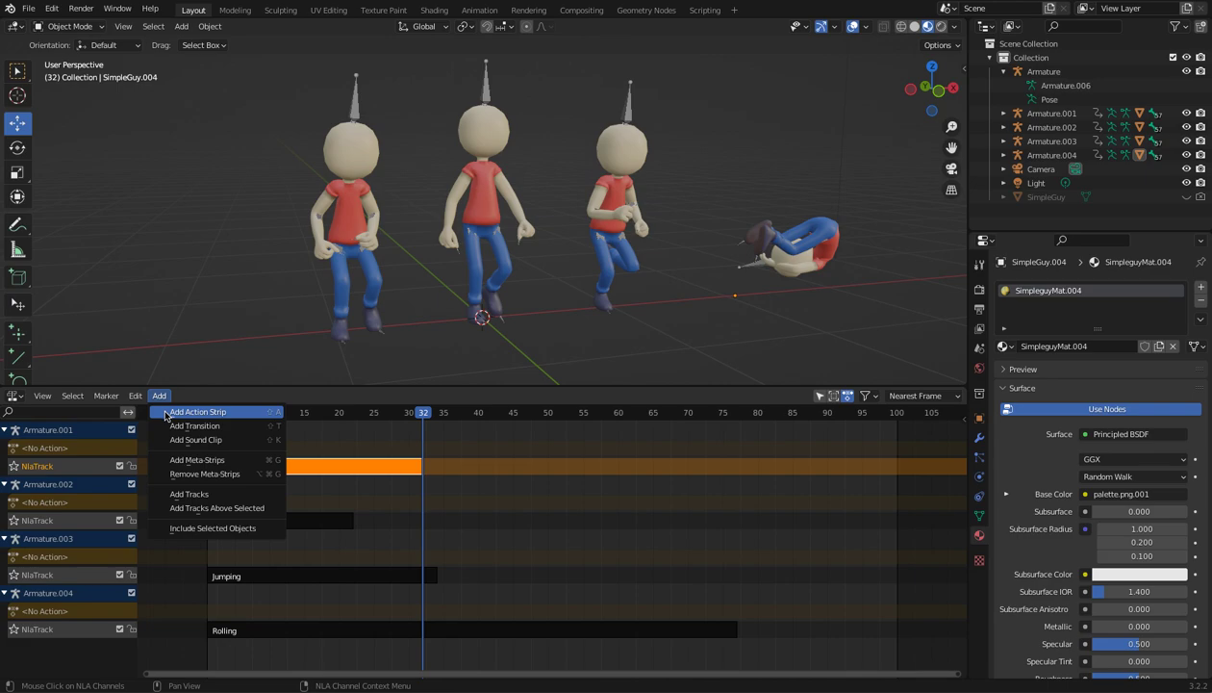
click(171, 412)
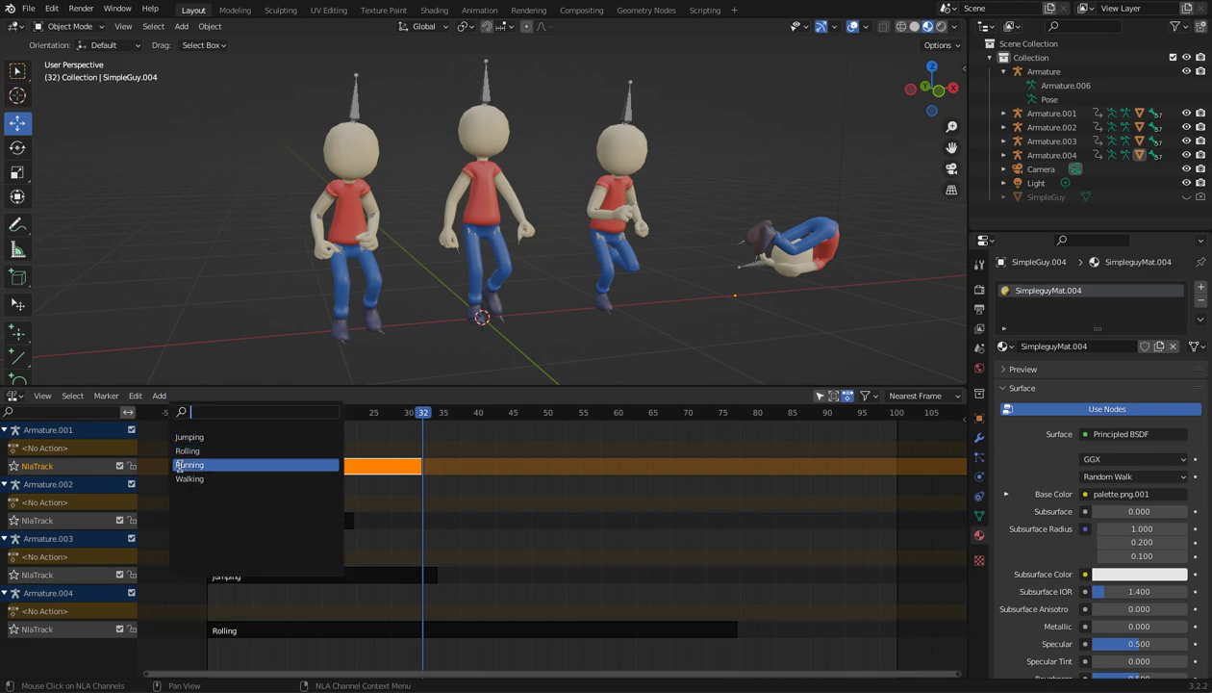
click(179, 465)
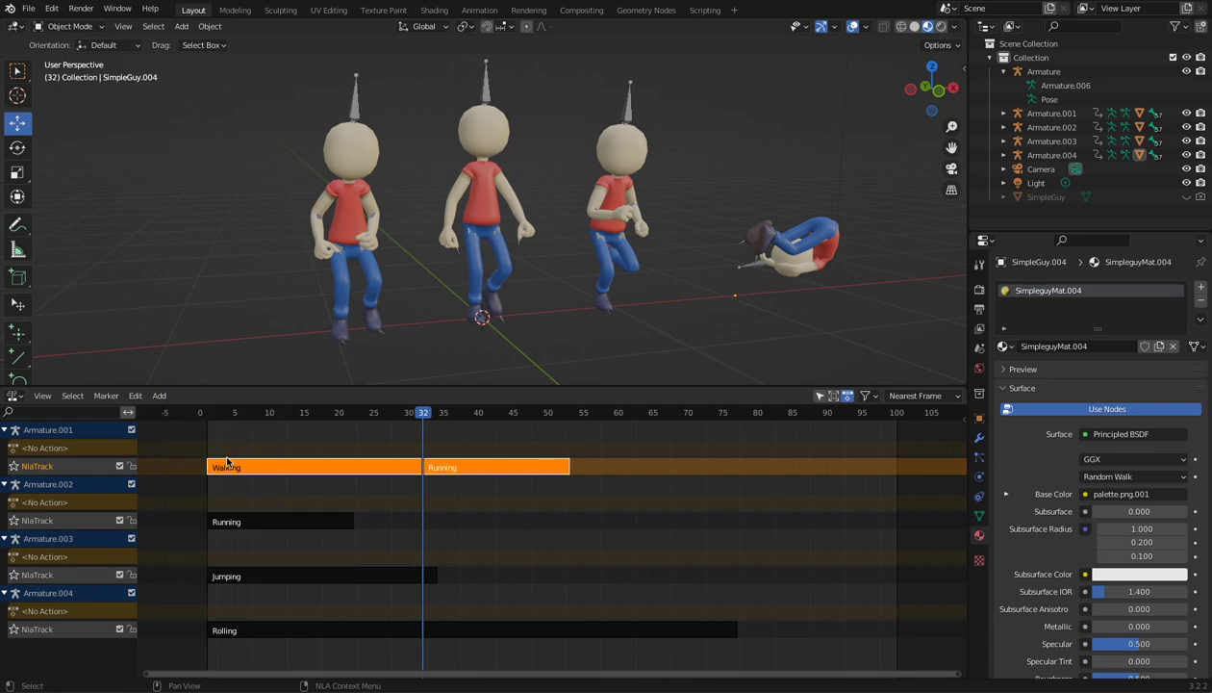
drag(415, 415, 377, 415)
key(space)
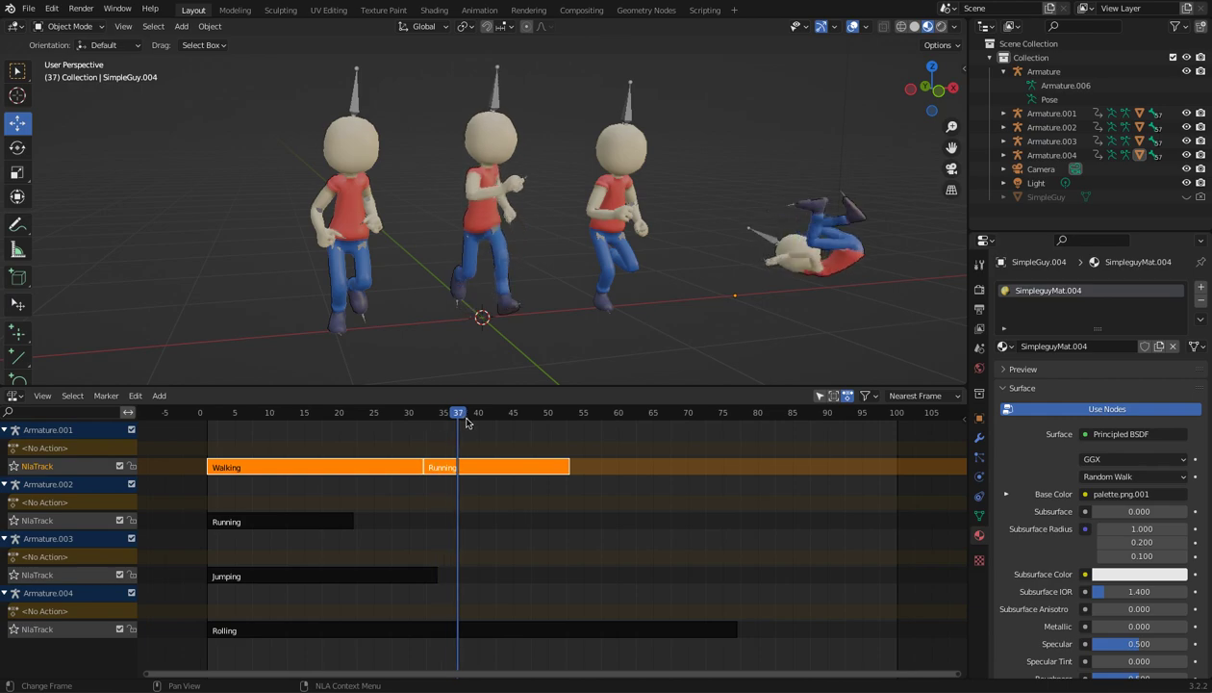
drag(456, 428, 404, 427)
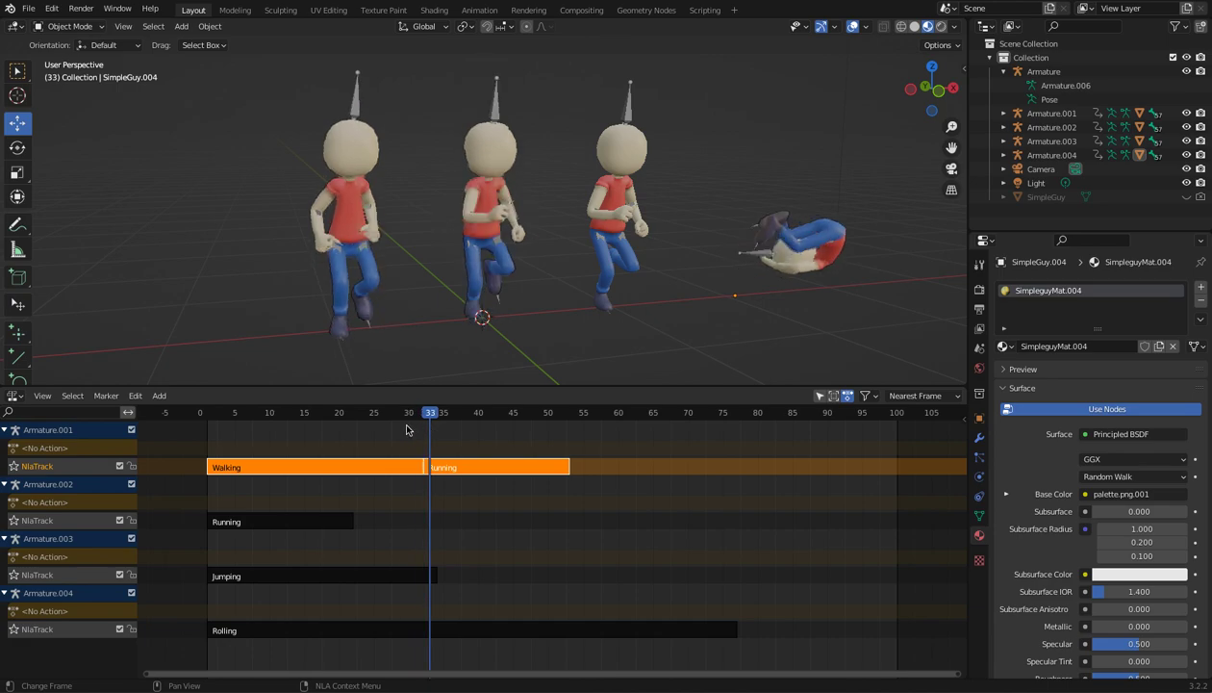
- Slide the Running strip so it spans frames 33–54
click(463, 487)
click(443, 471)
key(g)
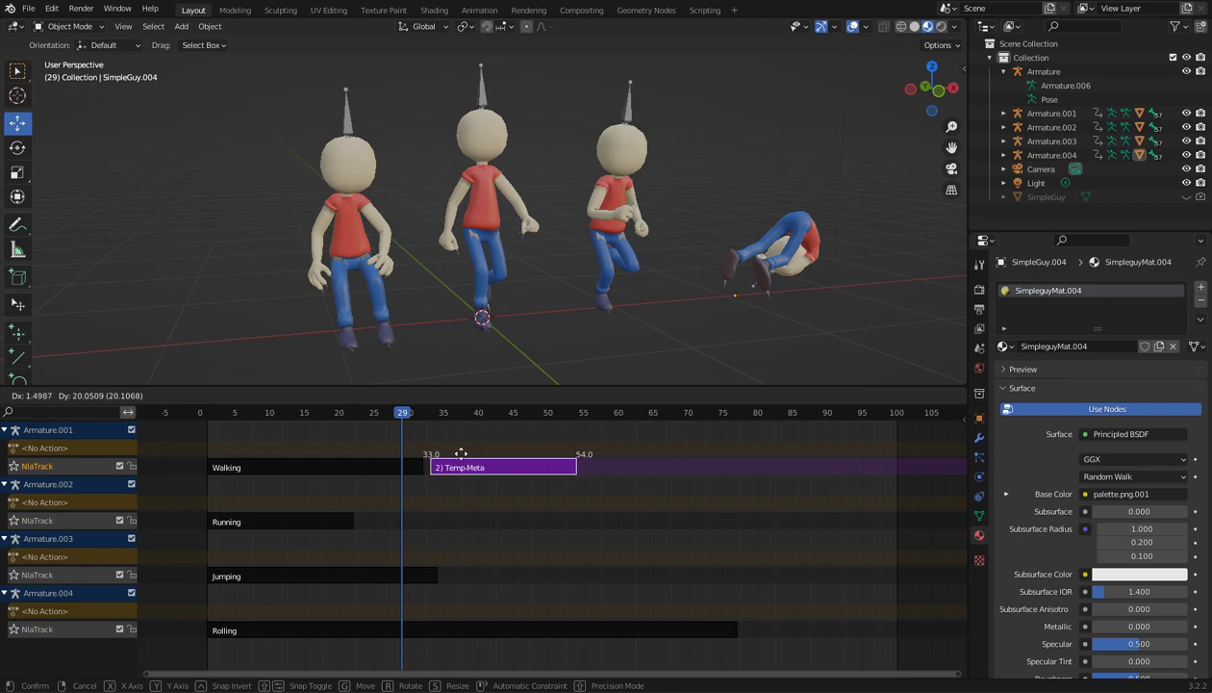
click(461, 453)
click(411, 468)
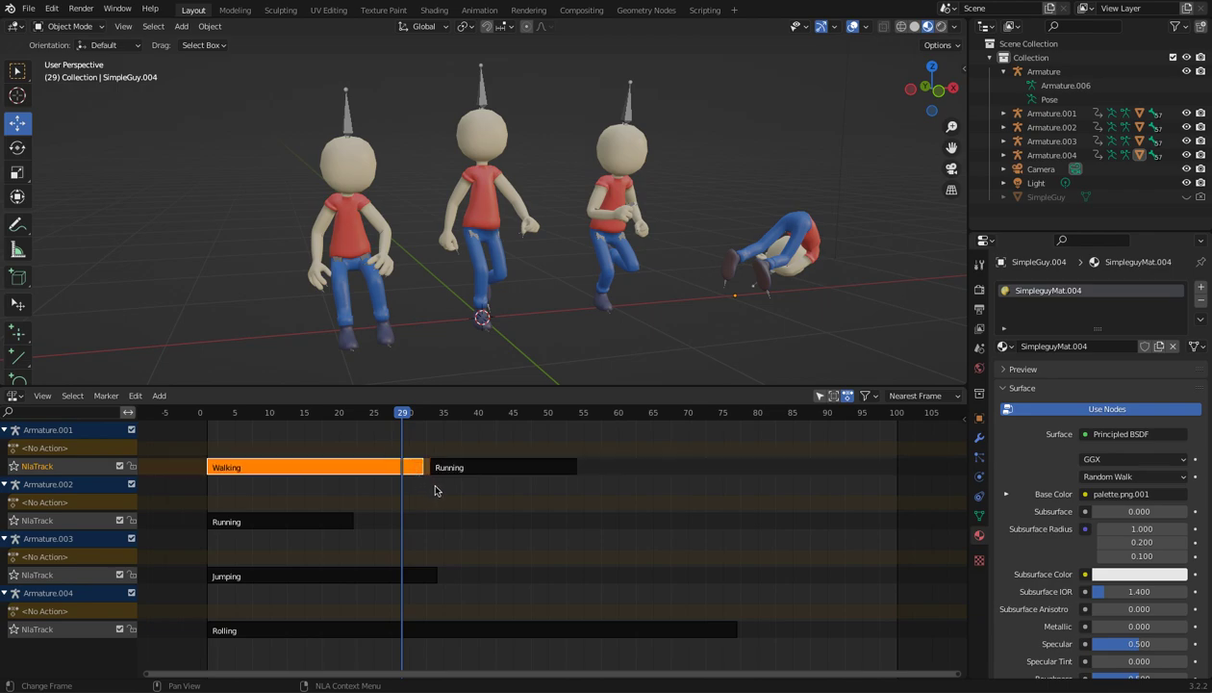
- Insert a transition strip between the Walking and Running strips
shift+click(452, 468)
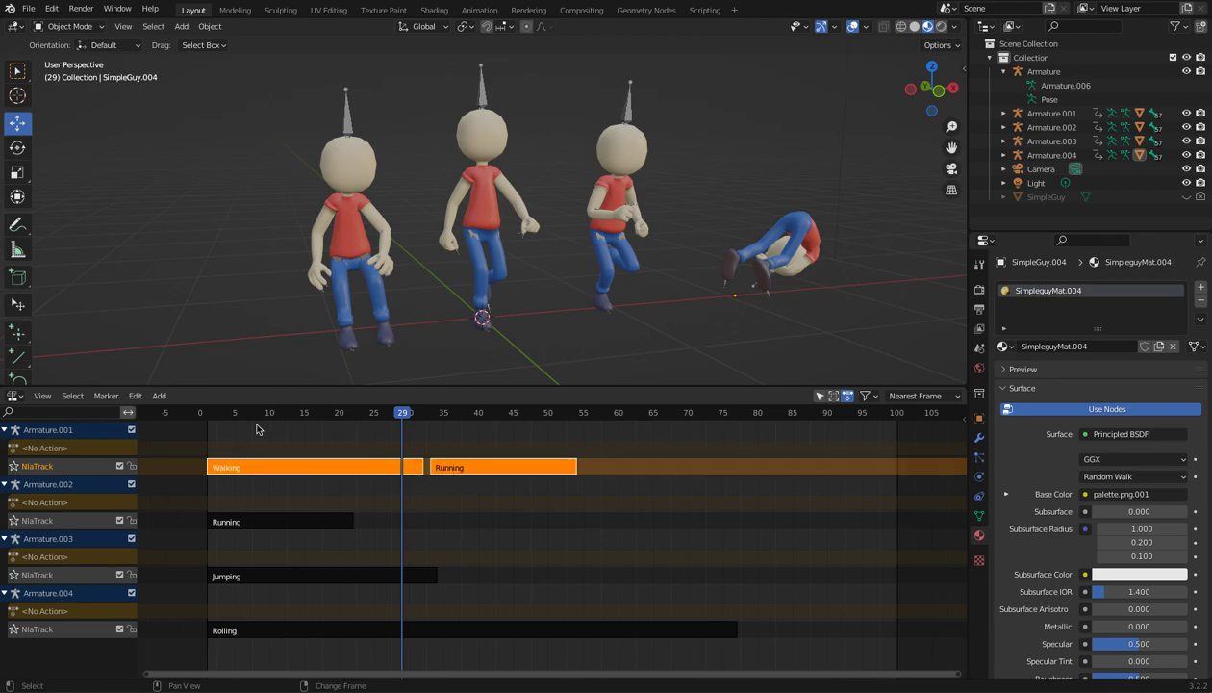
click(159, 395)
click(166, 426)
mouse_move(402, 416)
mouse_down()
mouse_move(449, 416)
mouse_move(402, 415)
mouse_up()
- Nudge Running about two frames later, ending near frame 56, and play it back
click(477, 471)
key(g)
click(444, 484)
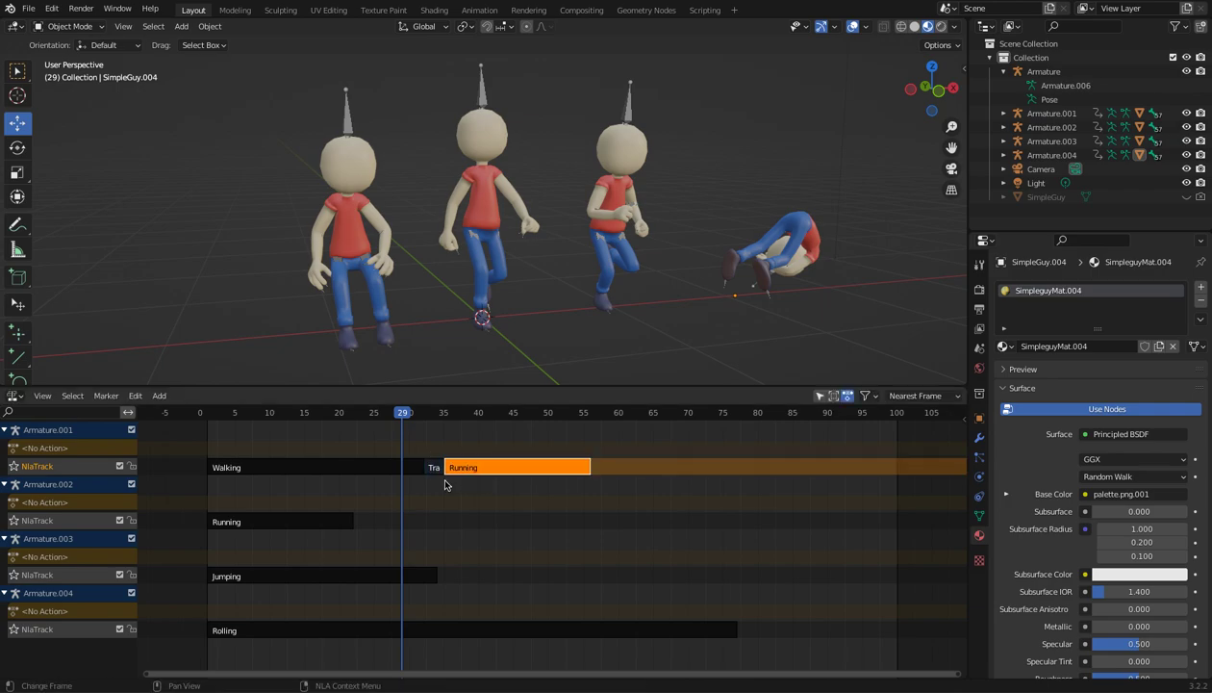
key(space)
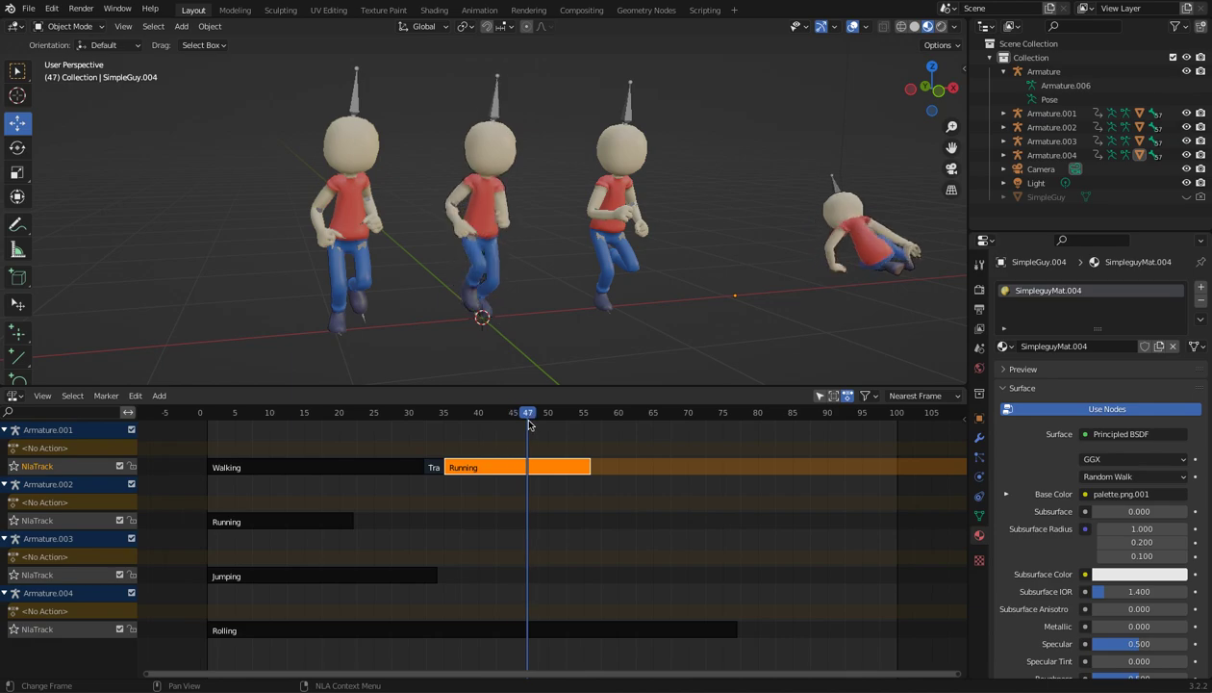
key(space)
- Add the Jumping action strip at frame 56 and shift it slightly later
click(590, 414)
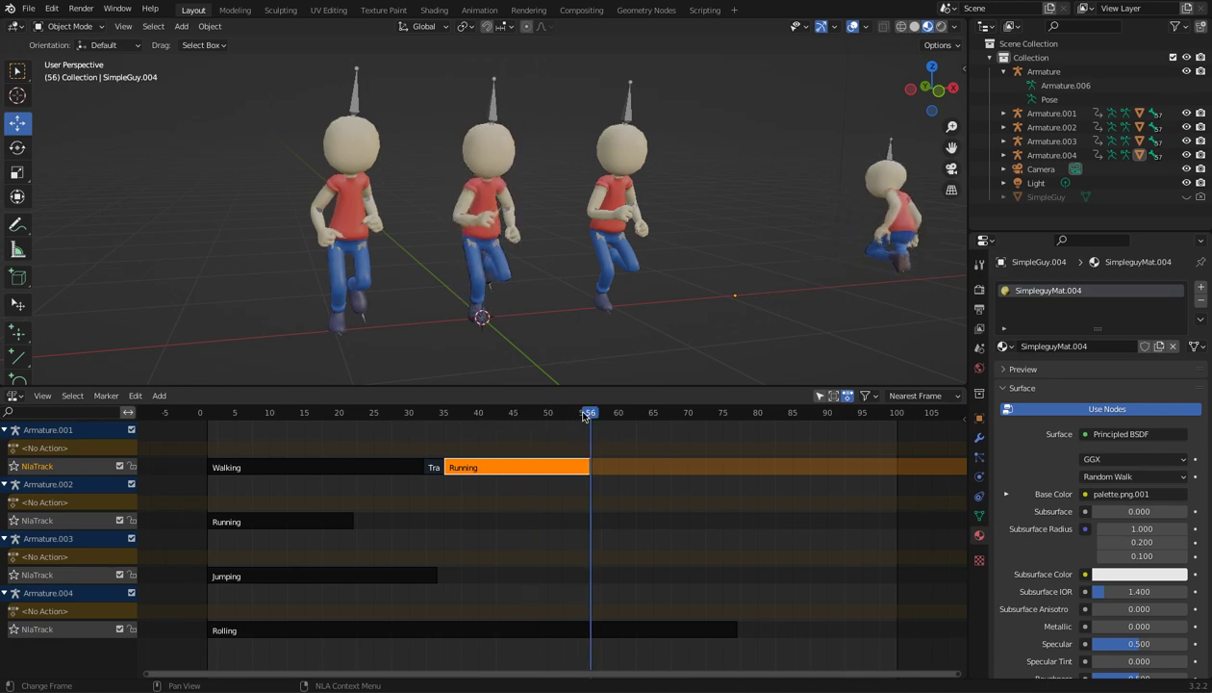
click(159, 396)
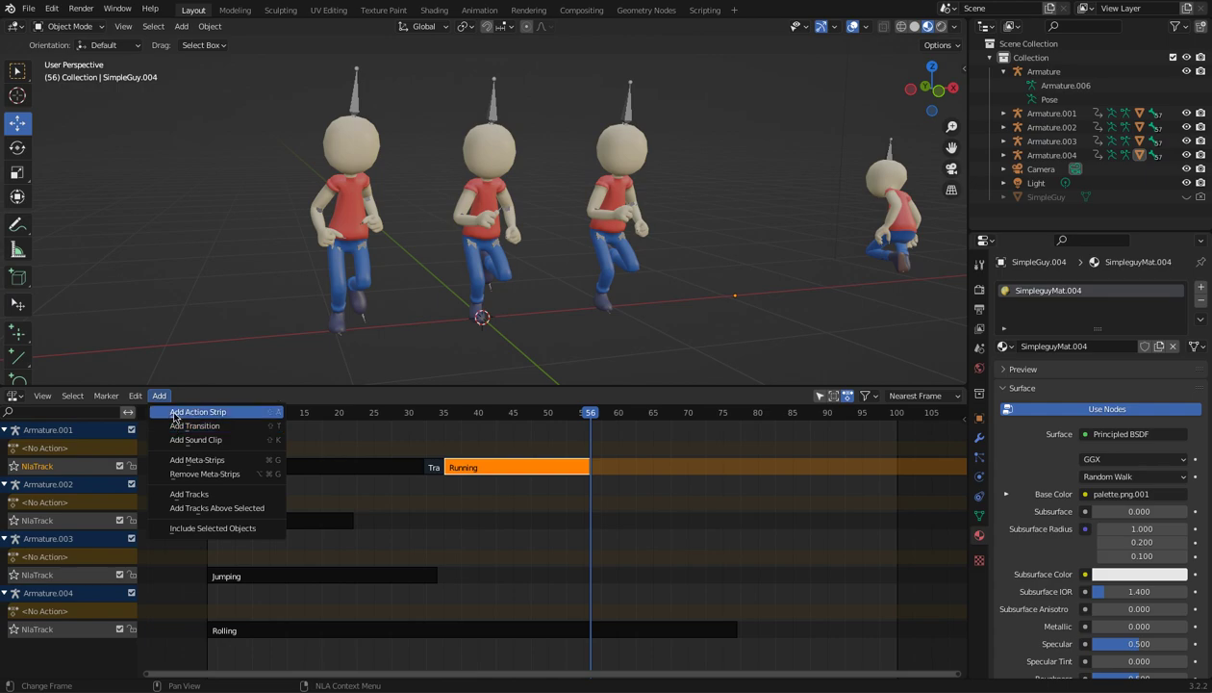
click(176, 414)
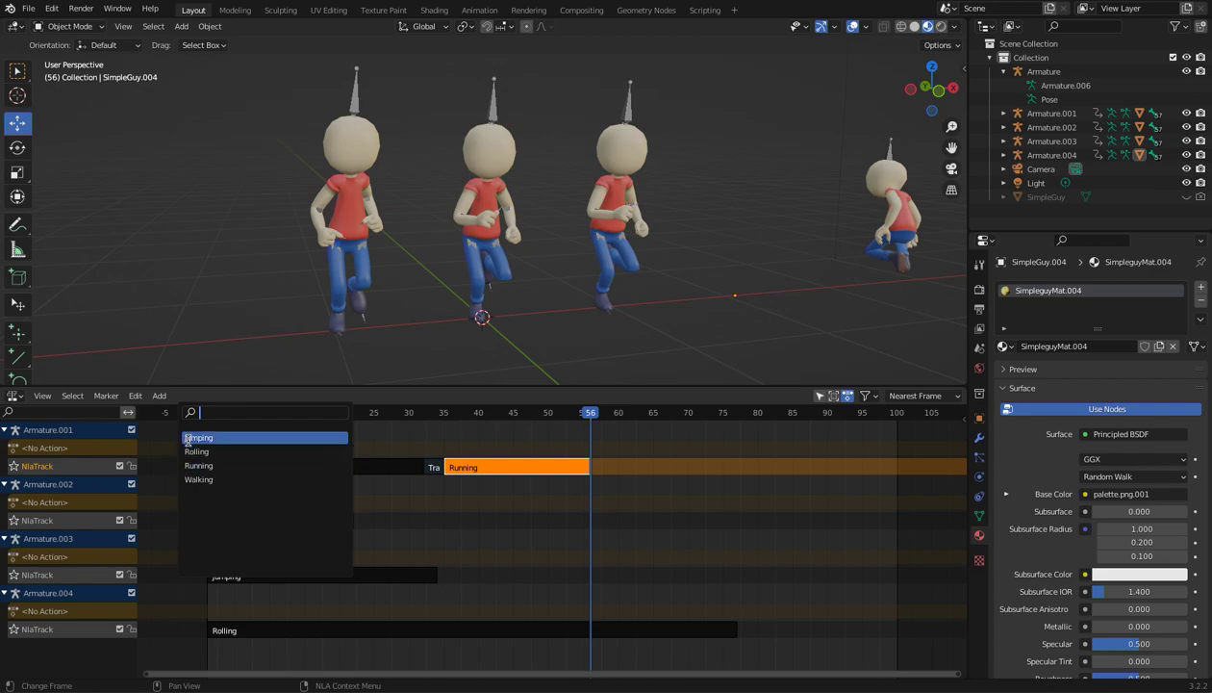
click(187, 439)
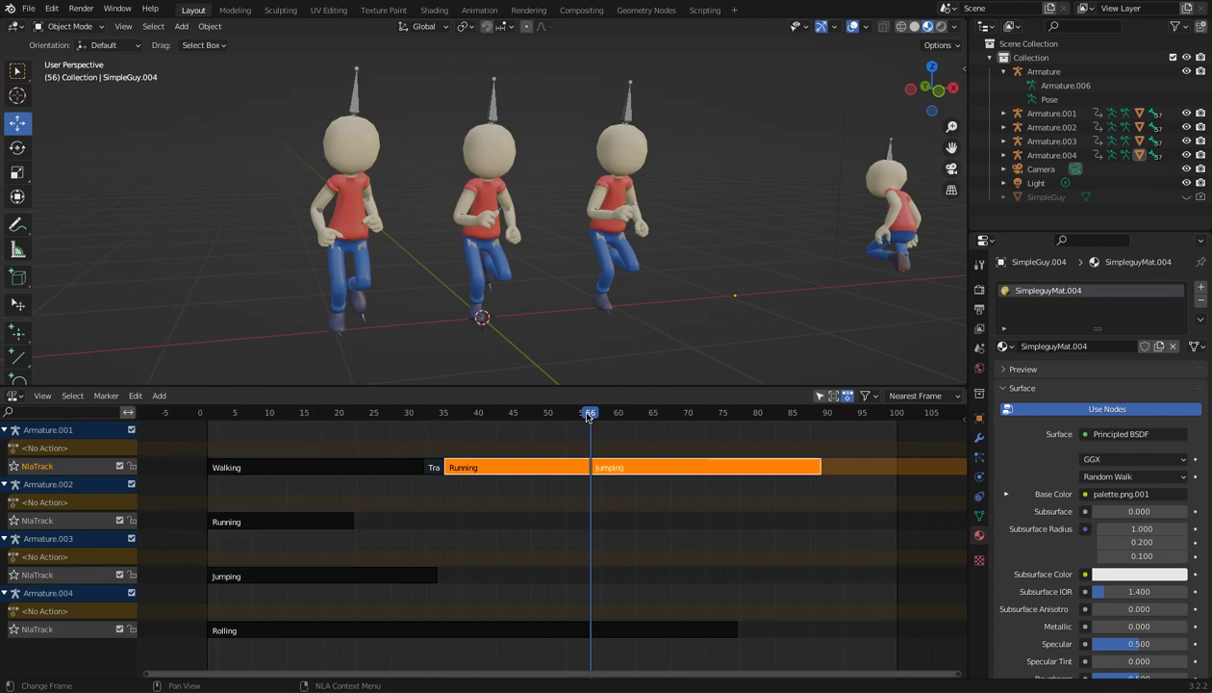
mouse_move(588, 416)
mouse_down()
mouse_move(436, 417)
mouse_move(679, 417)
mouse_move(571, 413)
mouse_up()
click(623, 477)
drag(613, 465, 641, 467)
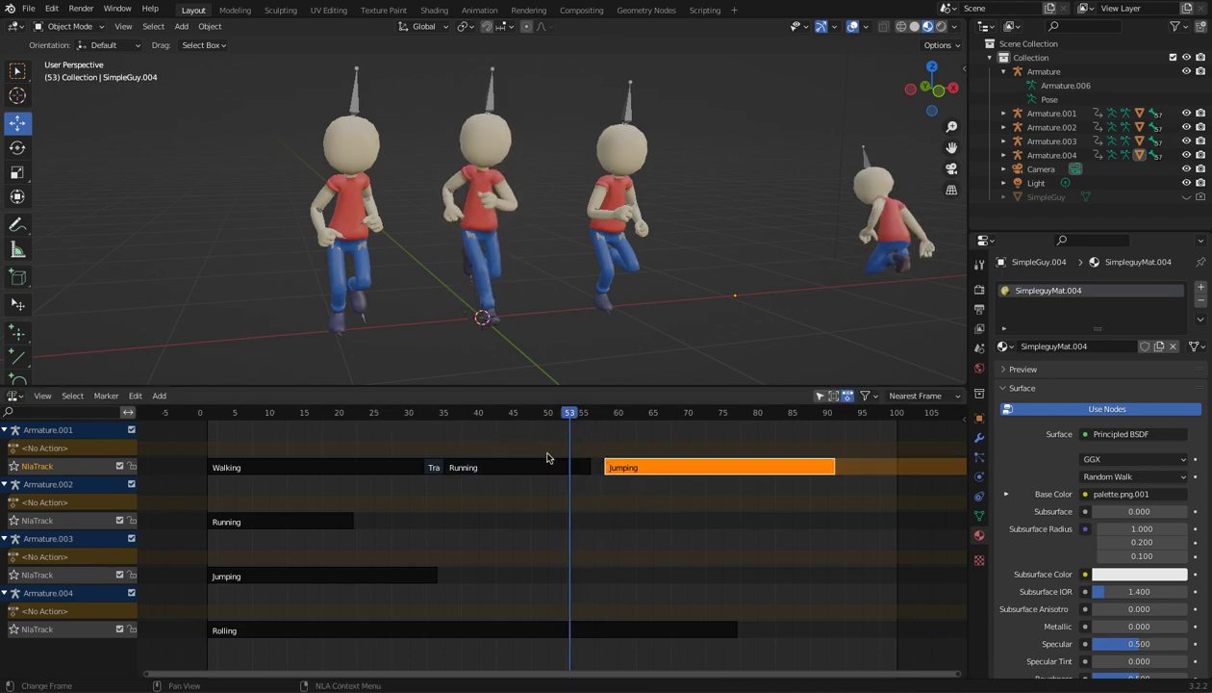
- Join Running and Jumping with a transition, then set the playhead to frame 91
click(546, 466)
shift+click(622, 468)
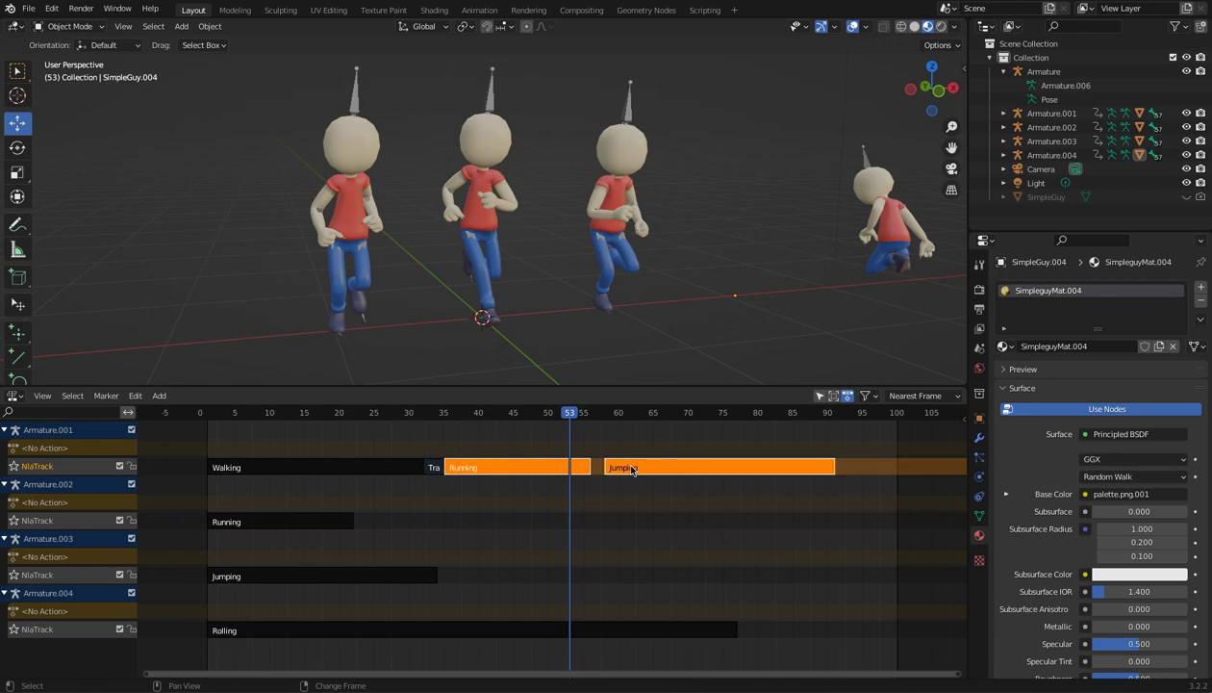
click(168, 398)
click(169, 425)
drag(565, 421, 360, 417)
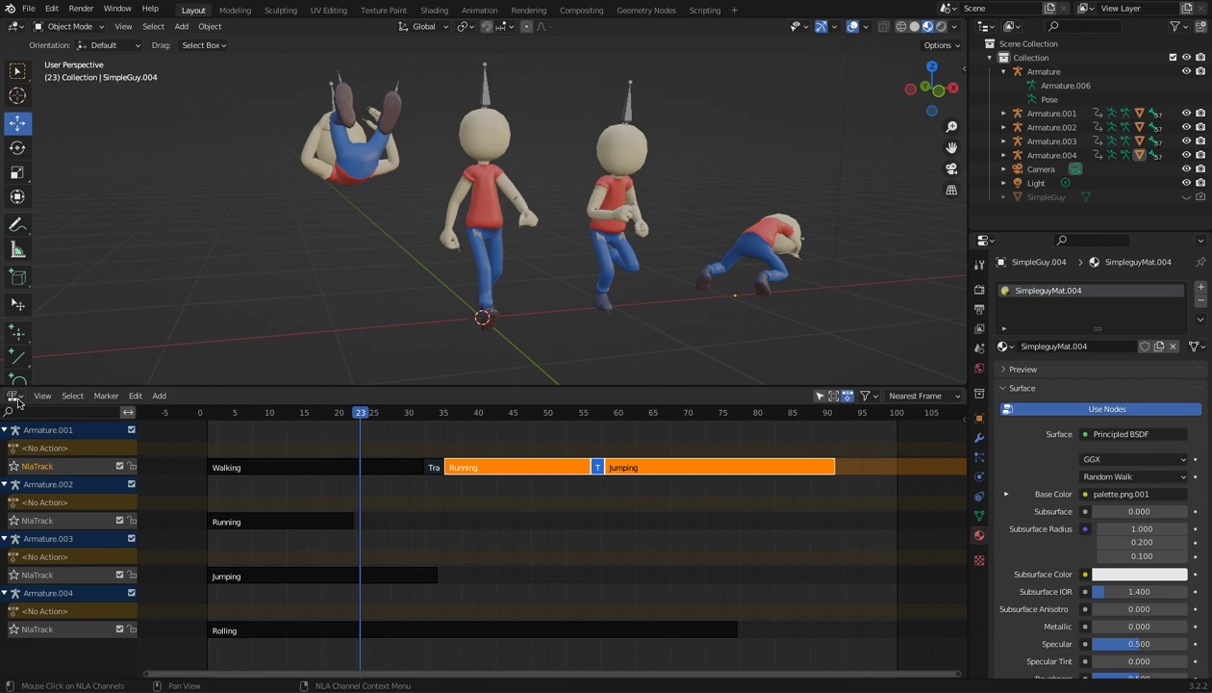
drag(494, 675, 756, 663)
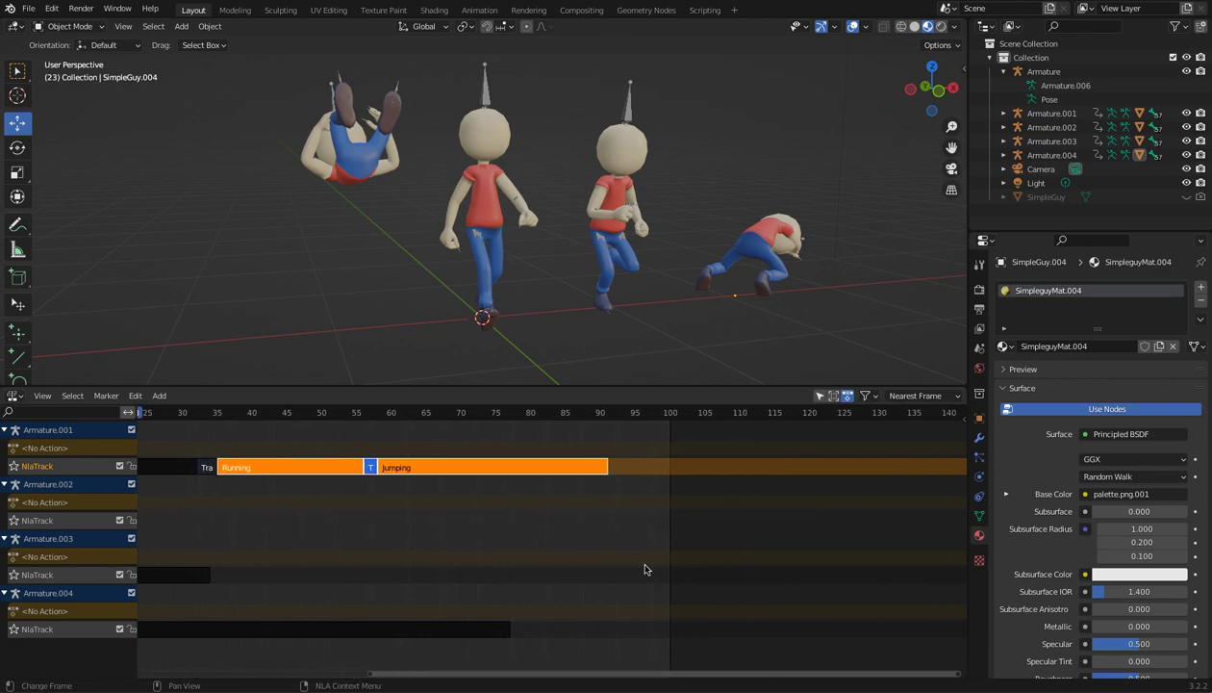
click(604, 416)
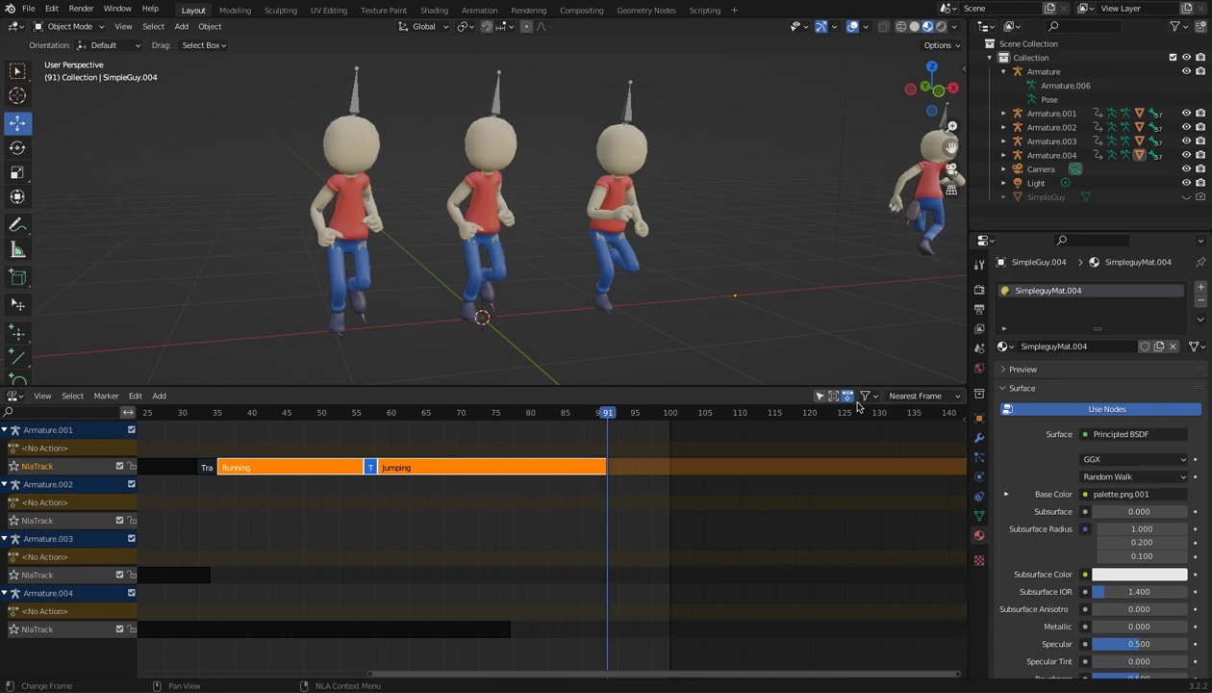
- Add the Rolling action strip at frame 91 and shift it a few frames later
click(158, 395)
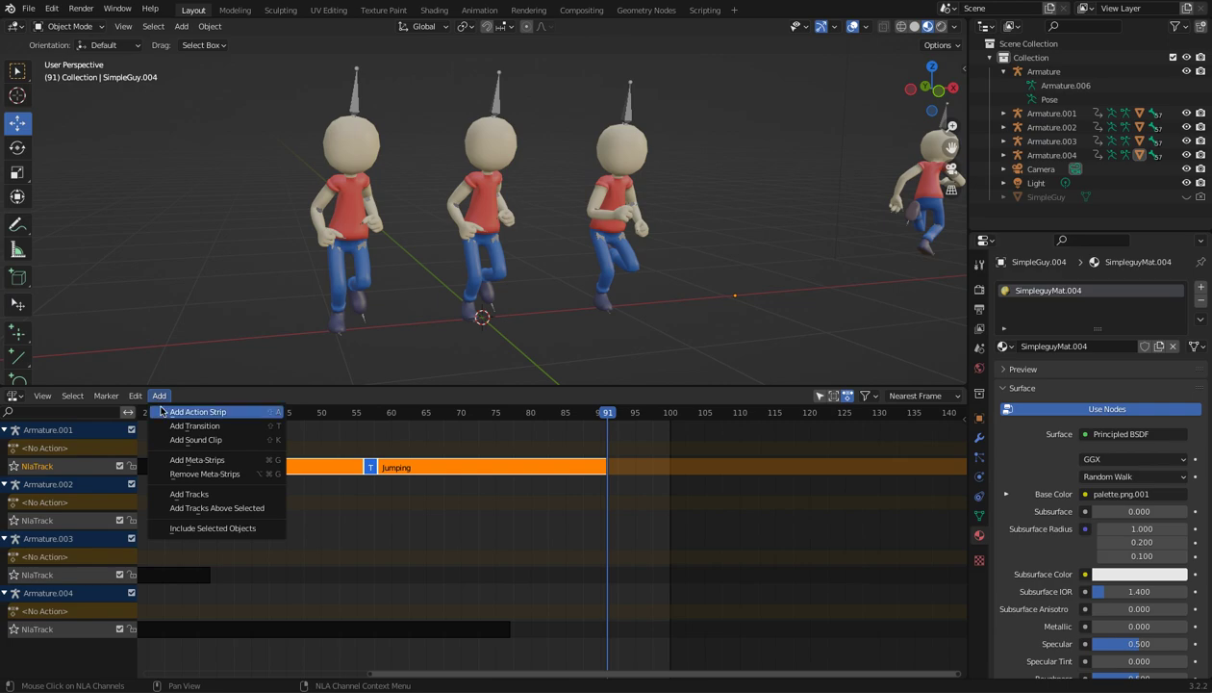
click(171, 413)
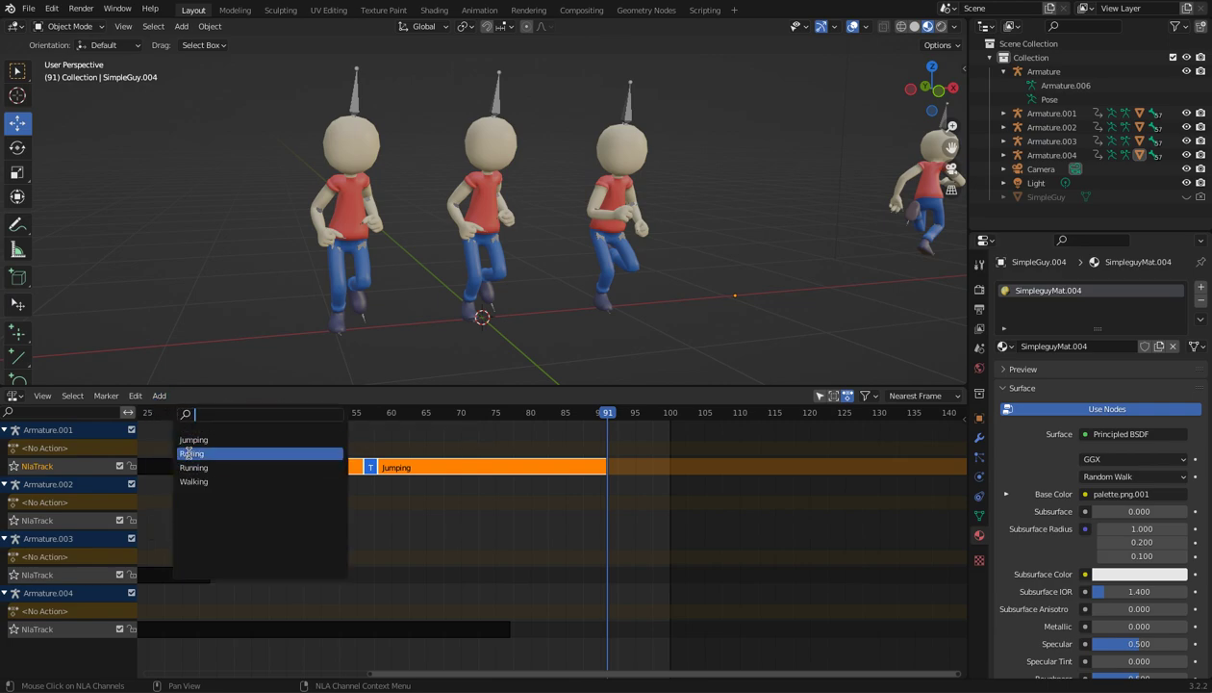
click(190, 453)
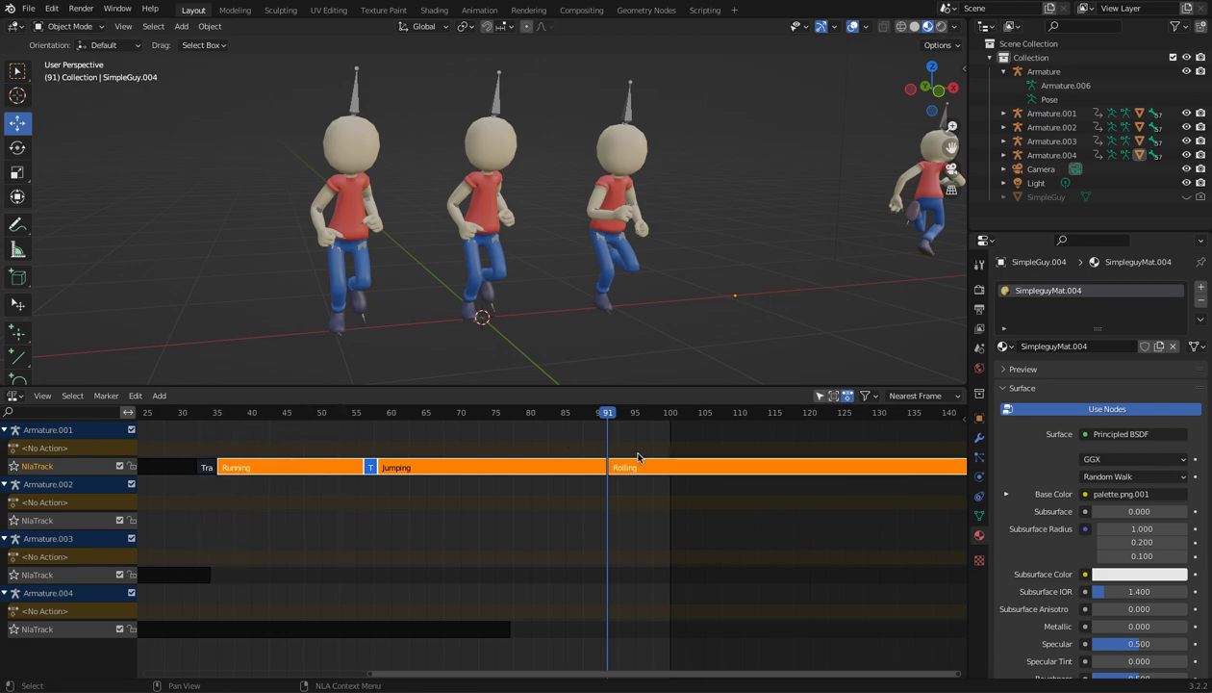
mouse_move(616, 422)
mouse_down()
mouse_move(556, 415)
mouse_move(670, 417)
mouse_move(571, 415)
mouse_move(601, 415)
mouse_up()
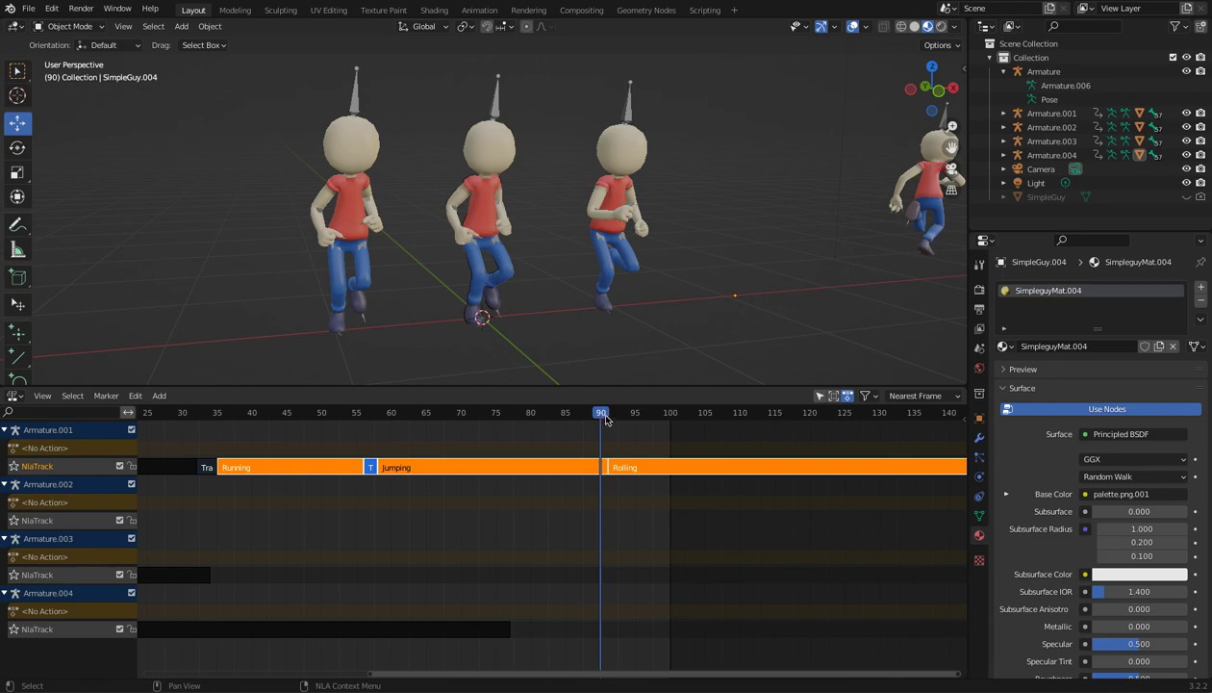
click(639, 468)
drag(647, 464, 675, 469)
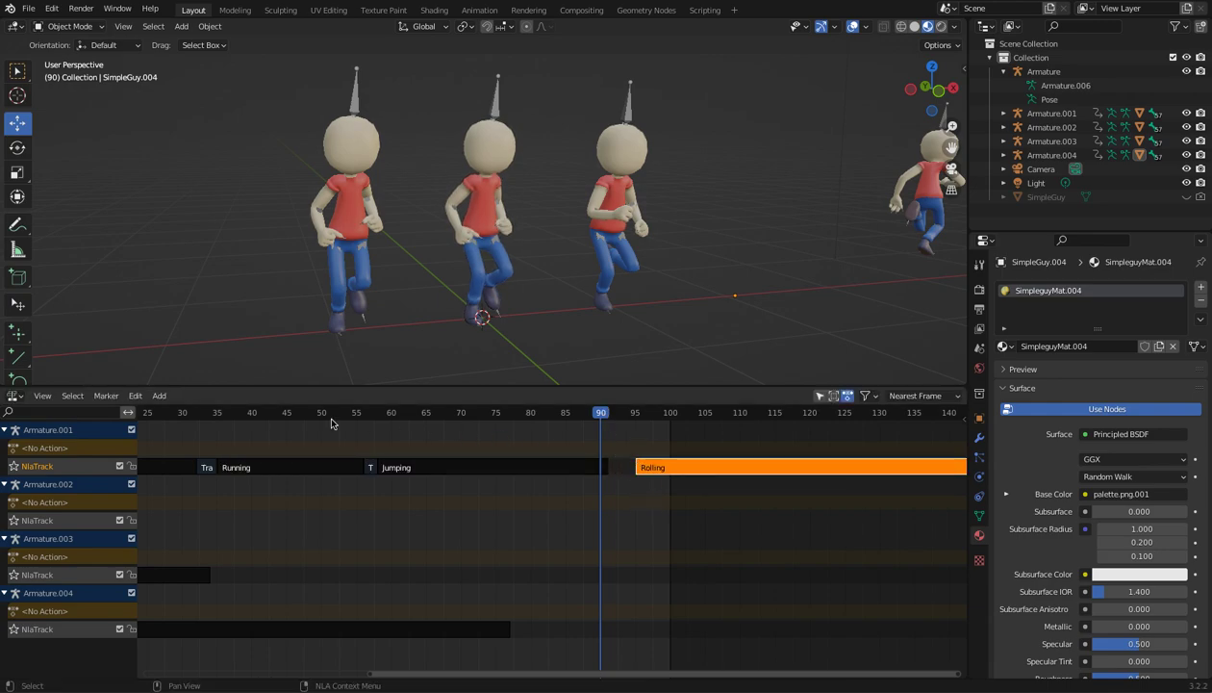
- Insert a transition between the Jumping and Rolling strips and check it around frame 90
click(160, 397)
click(579, 446)
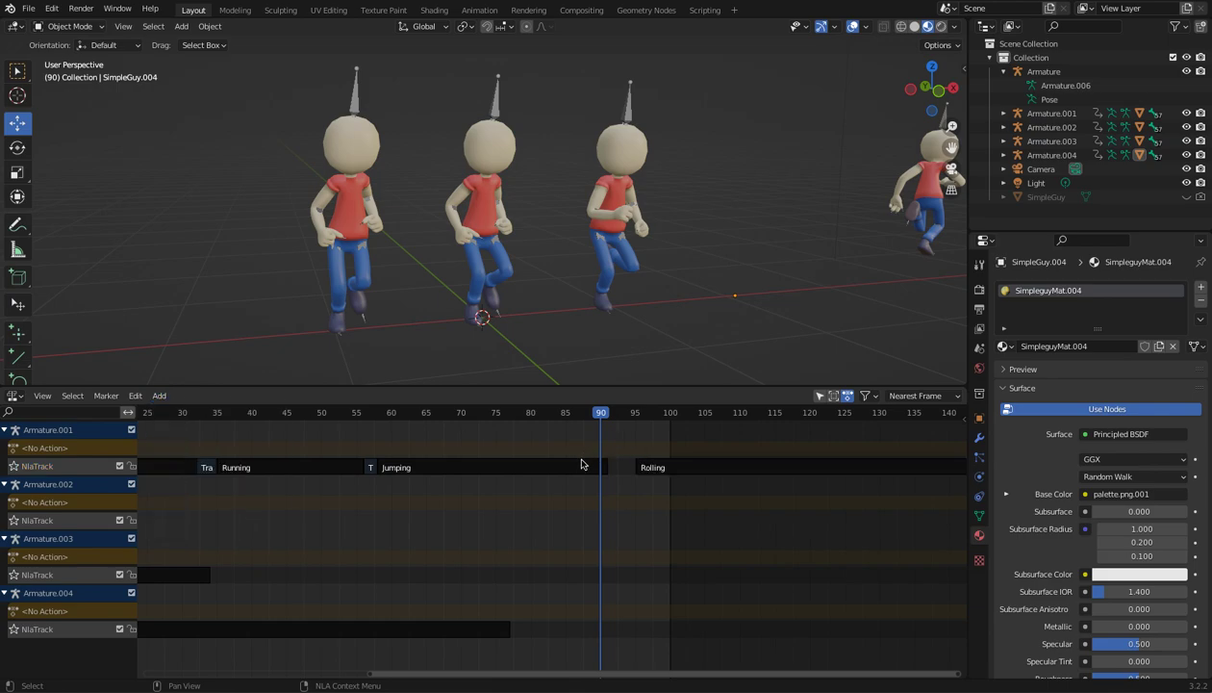
click(574, 464)
shift+click(664, 468)
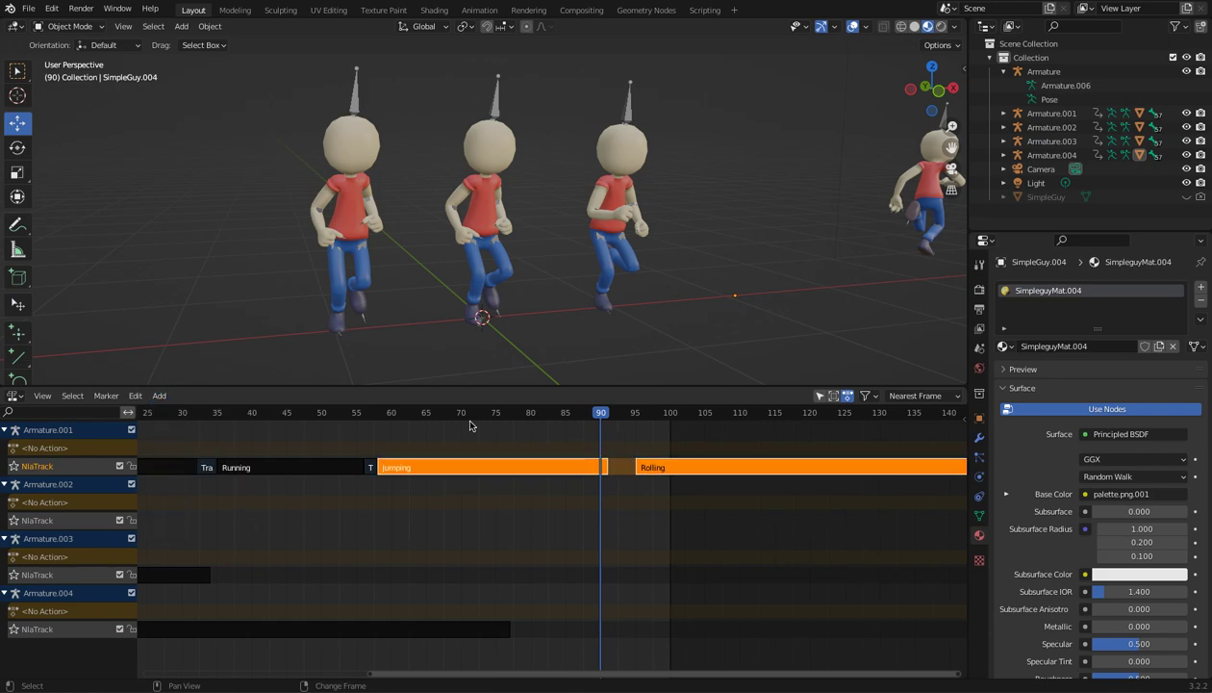
click(159, 396)
click(193, 425)
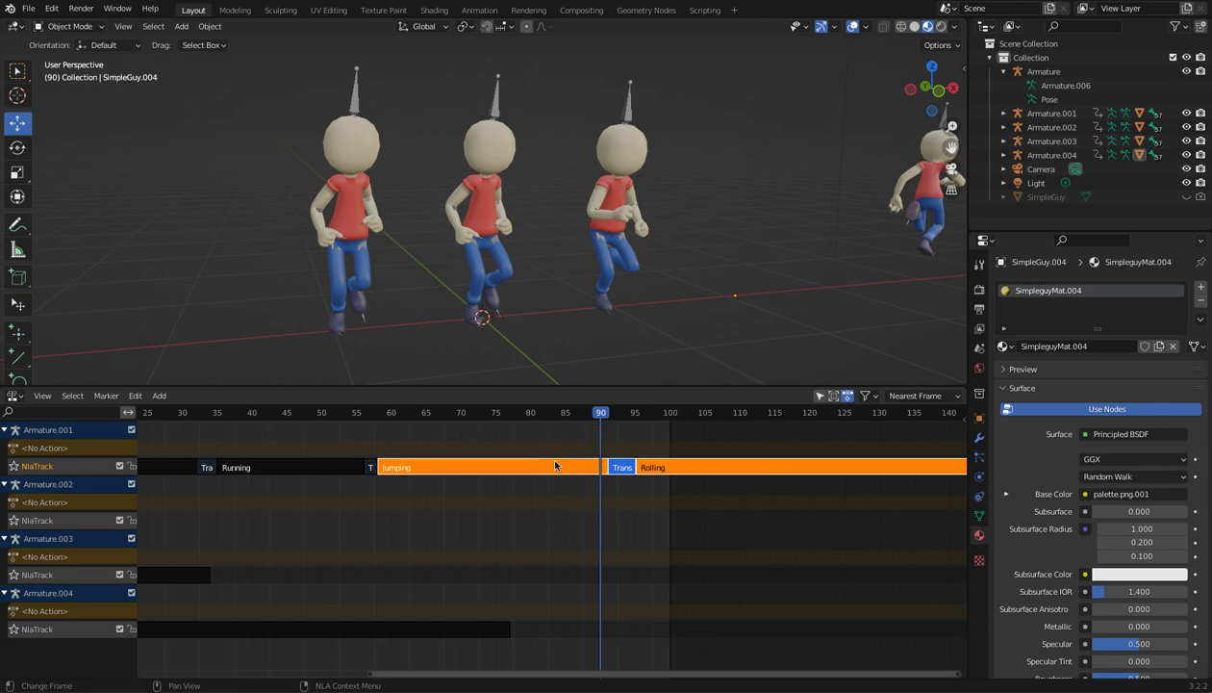
click(666, 454)
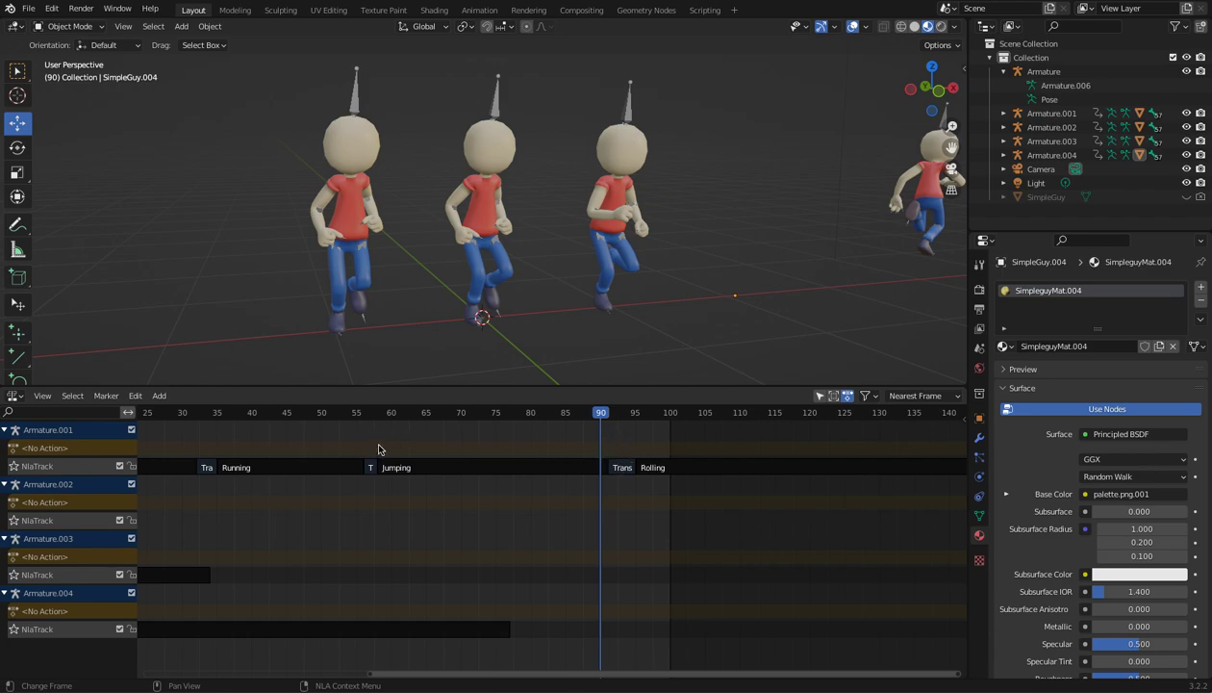
drag(580, 412, 427, 414)
- Switch the bottom editor to the Timeline and set the scene end frame to 200
drag(493, 378, 384, 382)
click(15, 395)
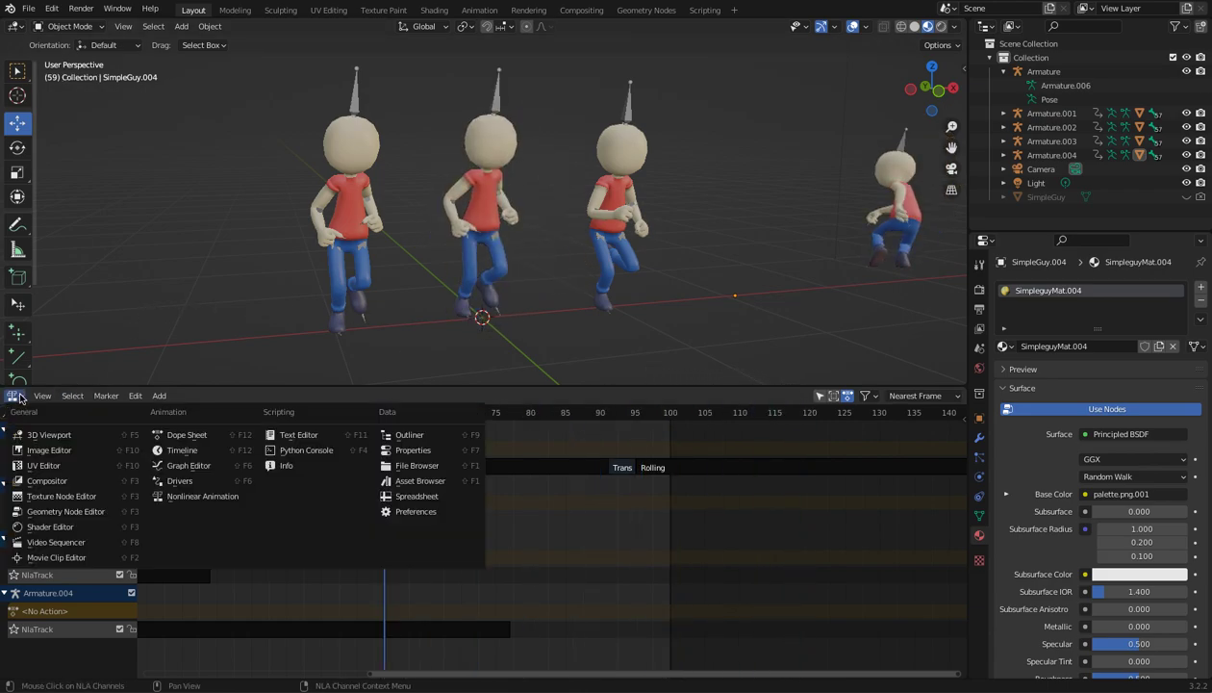
click(178, 450)
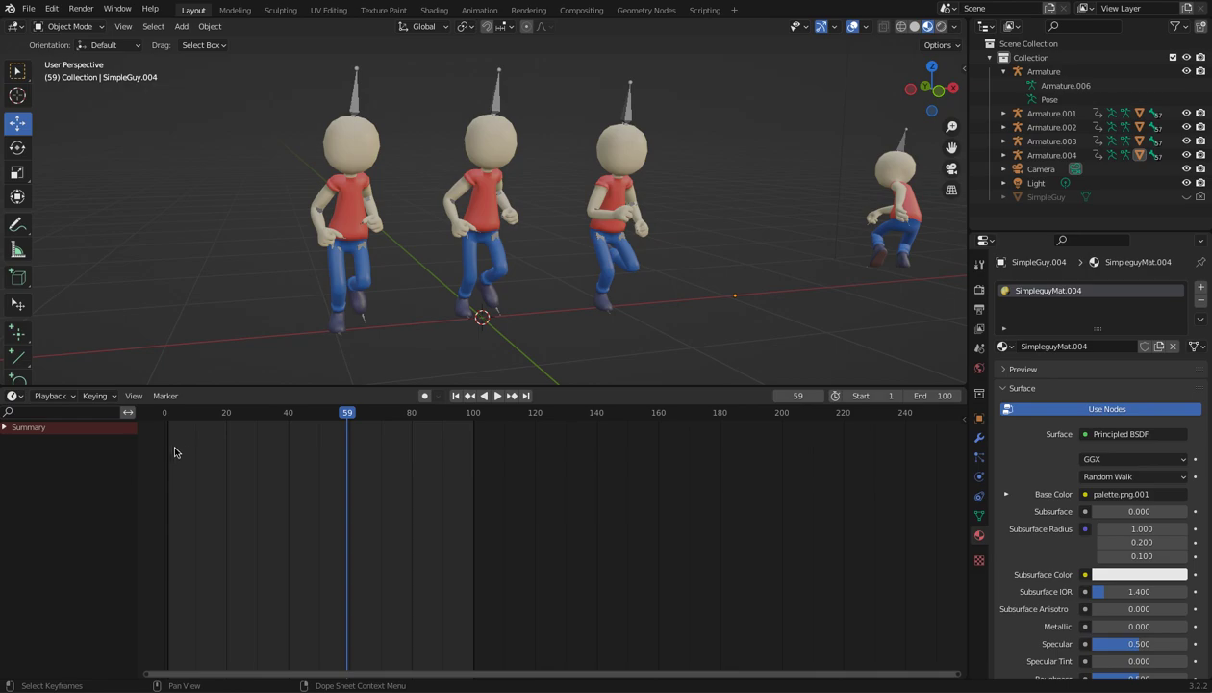
click(949, 394)
text(200)
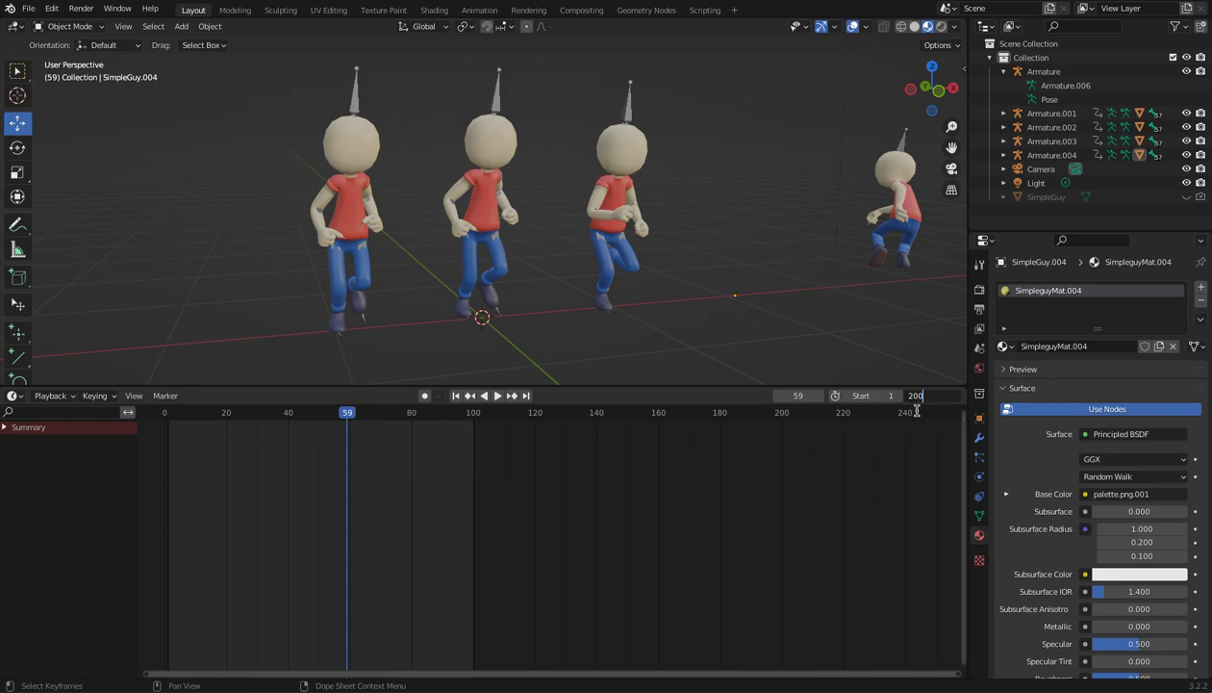
key(Return)
- Select Armature.001 and play the chained animation from frame 0, stopping at frame 153
click(491, 108)
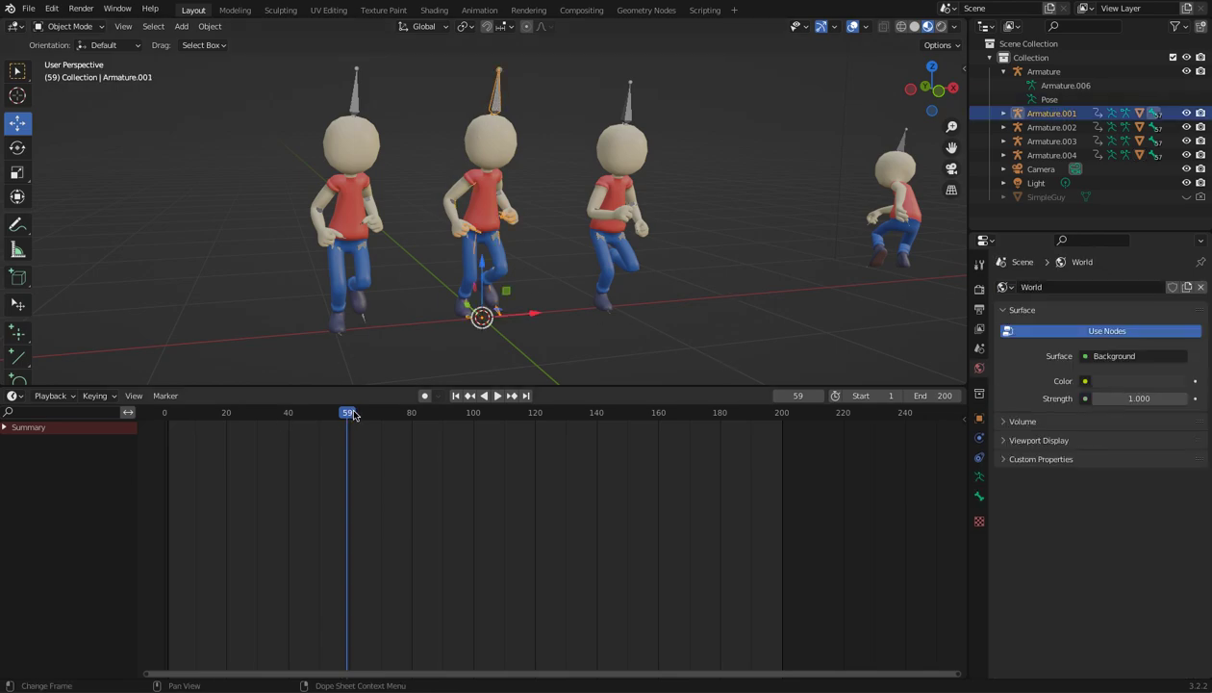
drag(353, 414, 167, 413)
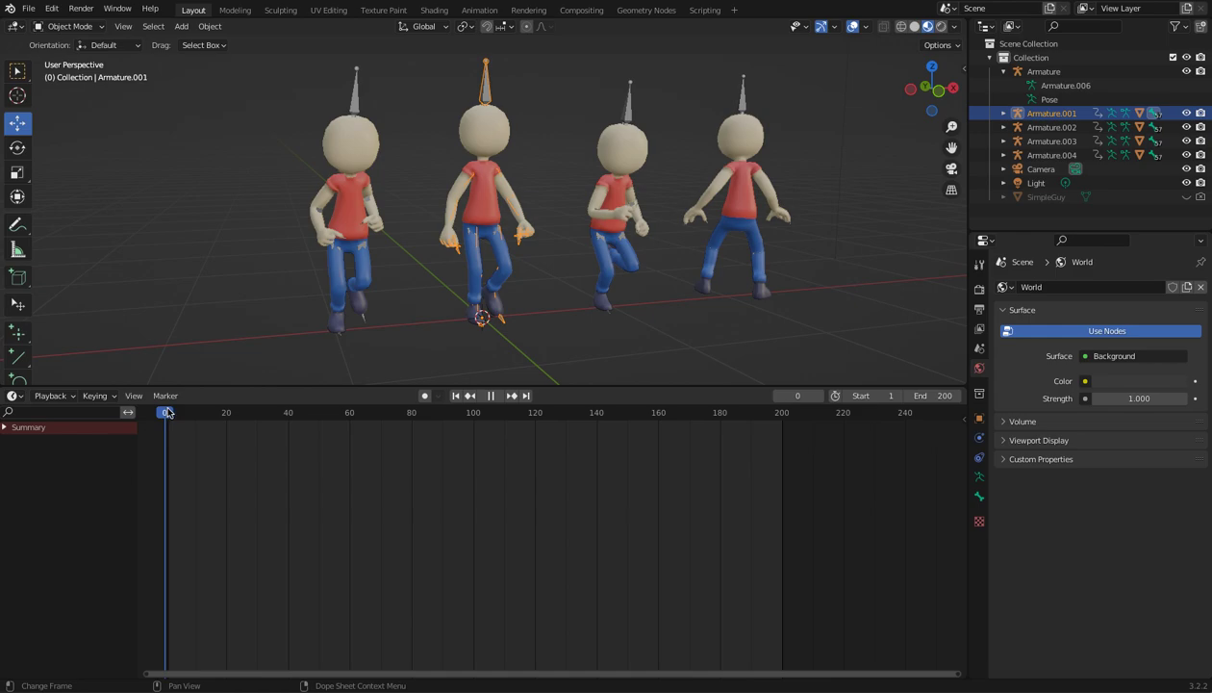
click(491, 396)
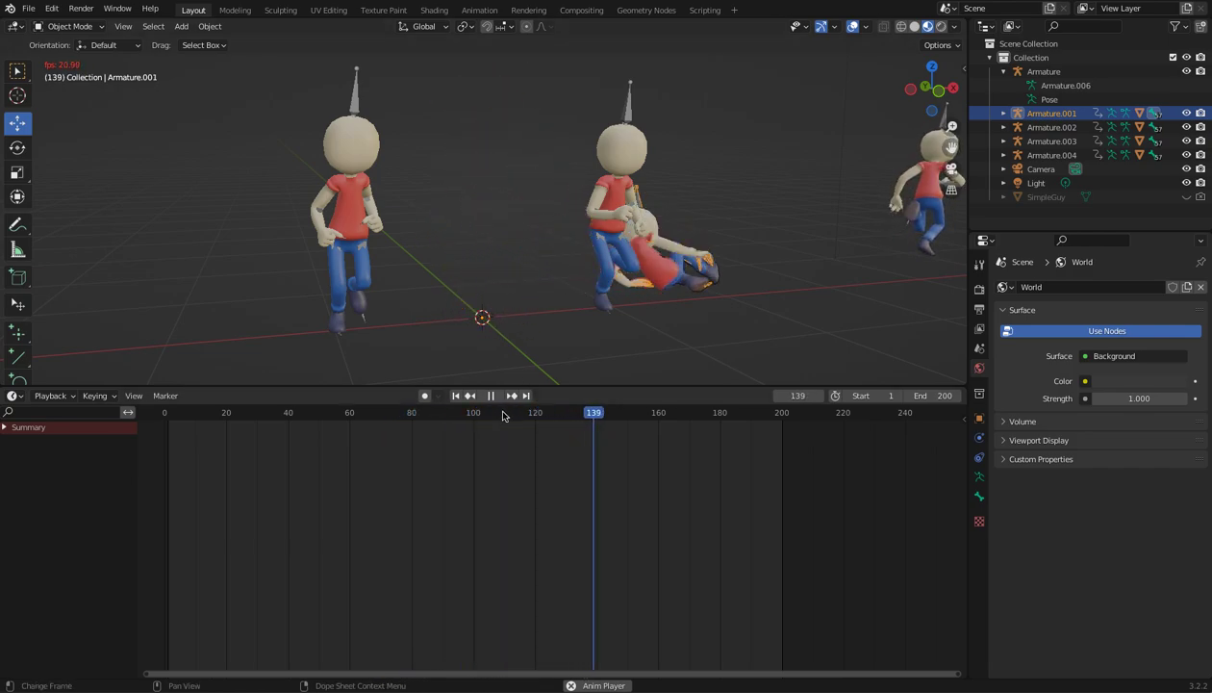
key(space)
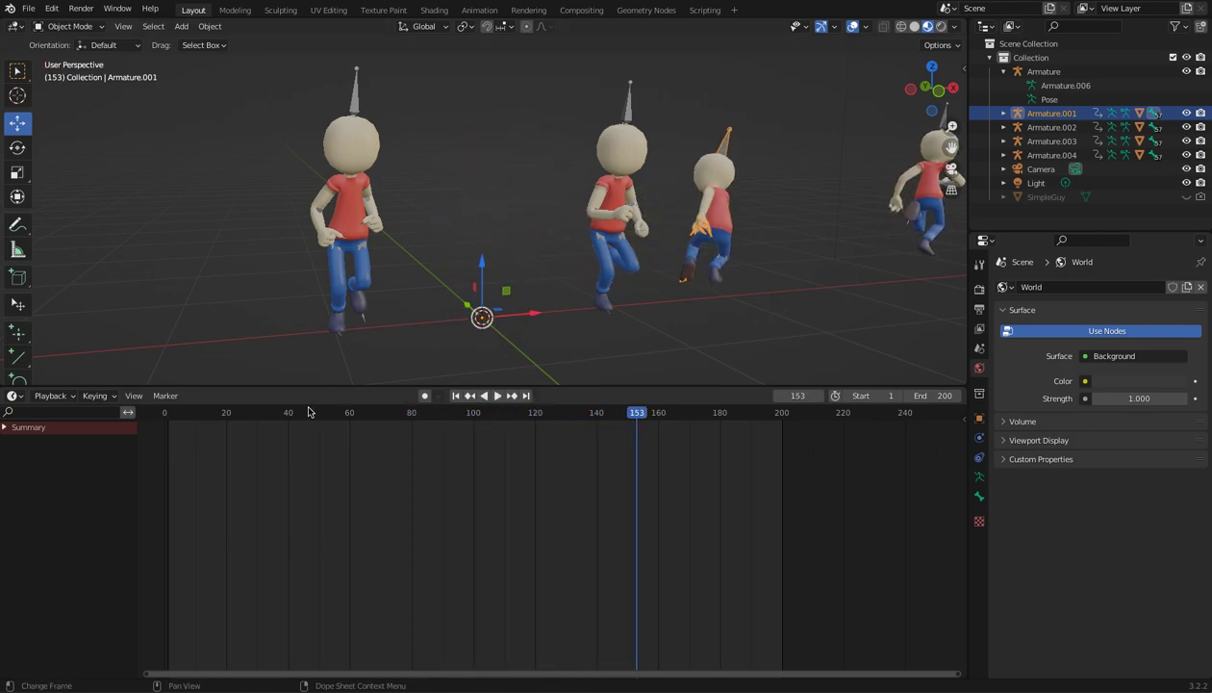
click(14, 396)
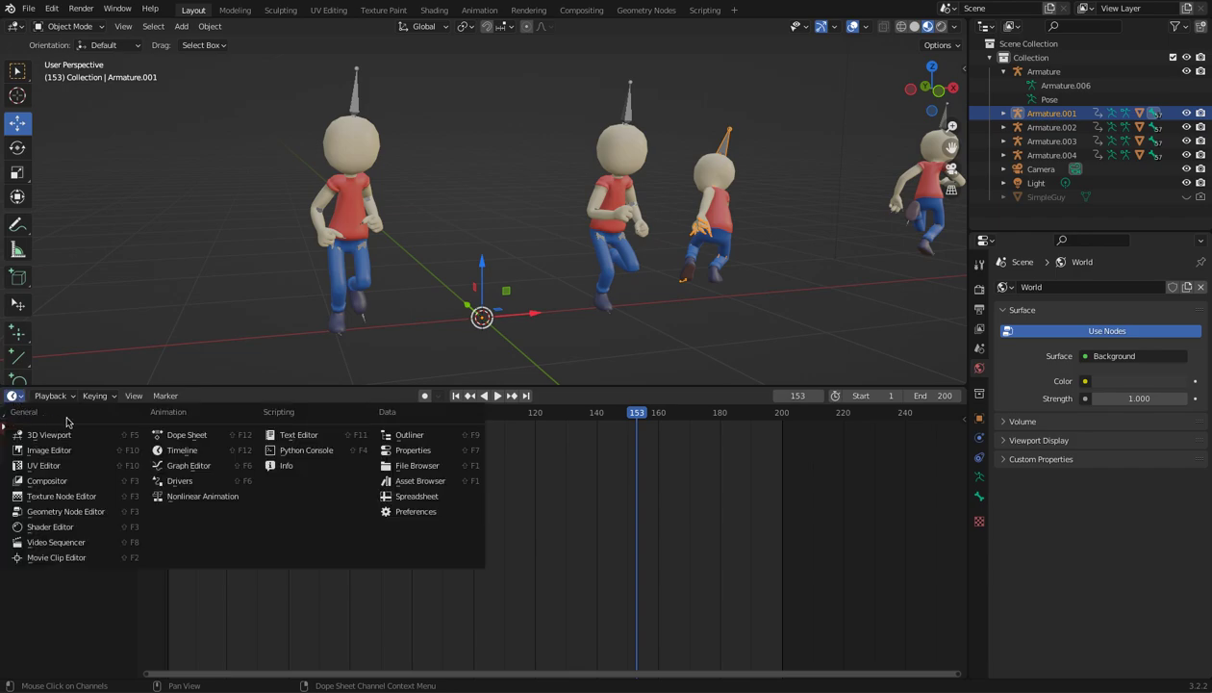
- In the NLA editor, move the Rolling strip to start near frame 101, then return to the Timeline
click(192, 497)
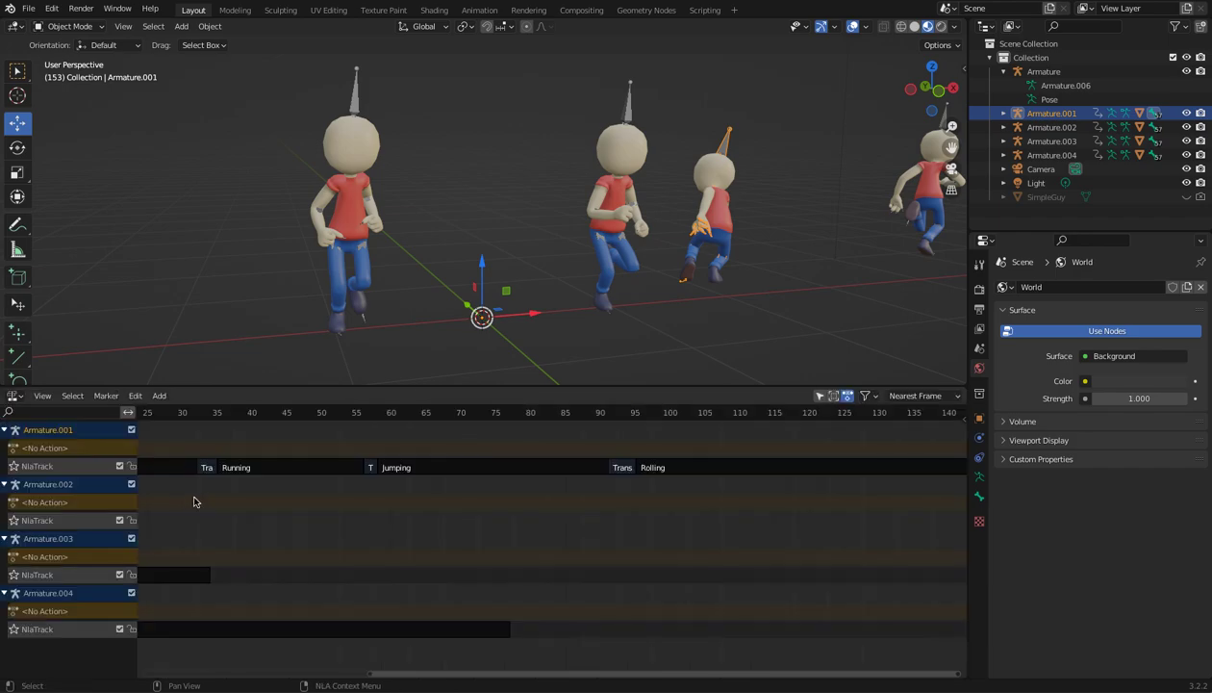
click(691, 471)
key(g)
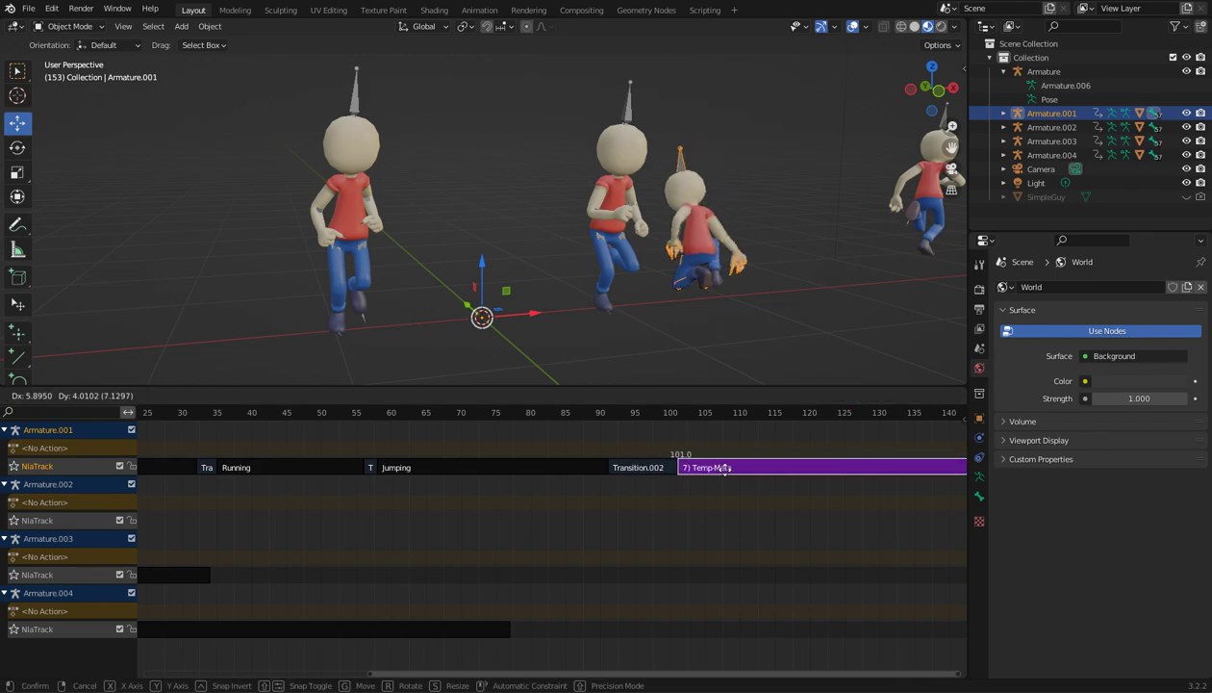
click(724, 468)
mouse_move(568, 415)
mouse_down()
mouse_move(742, 414)
mouse_move(579, 409)
mouse_up()
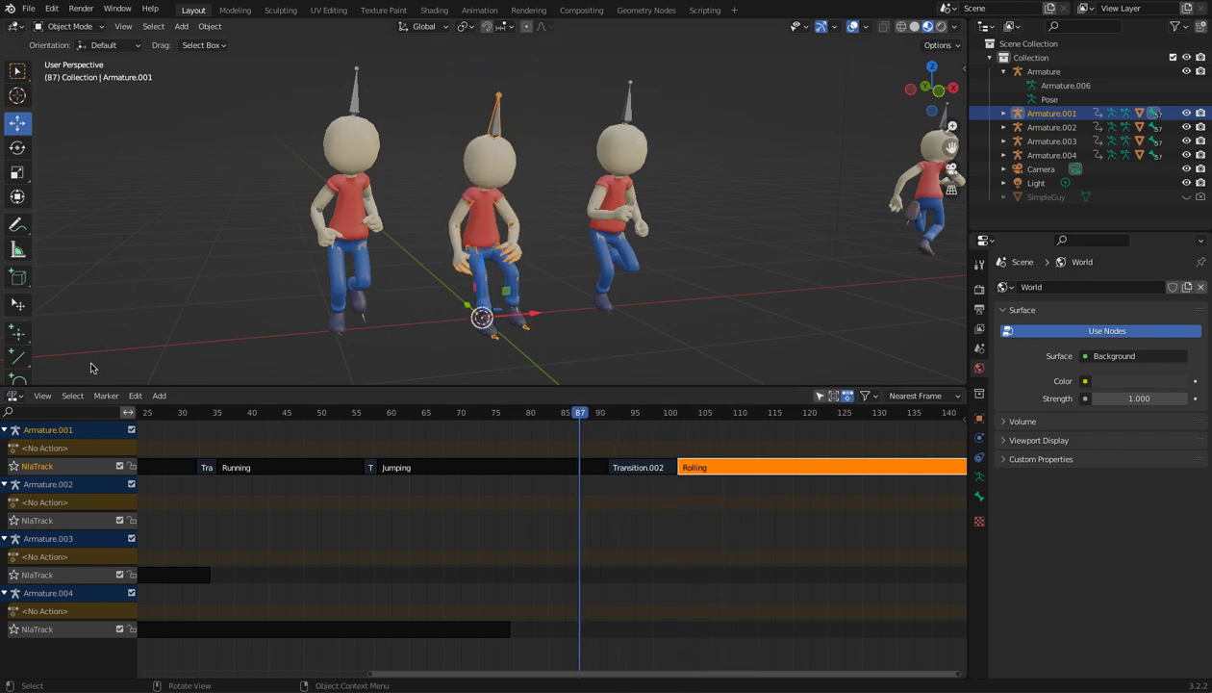
click(14, 396)
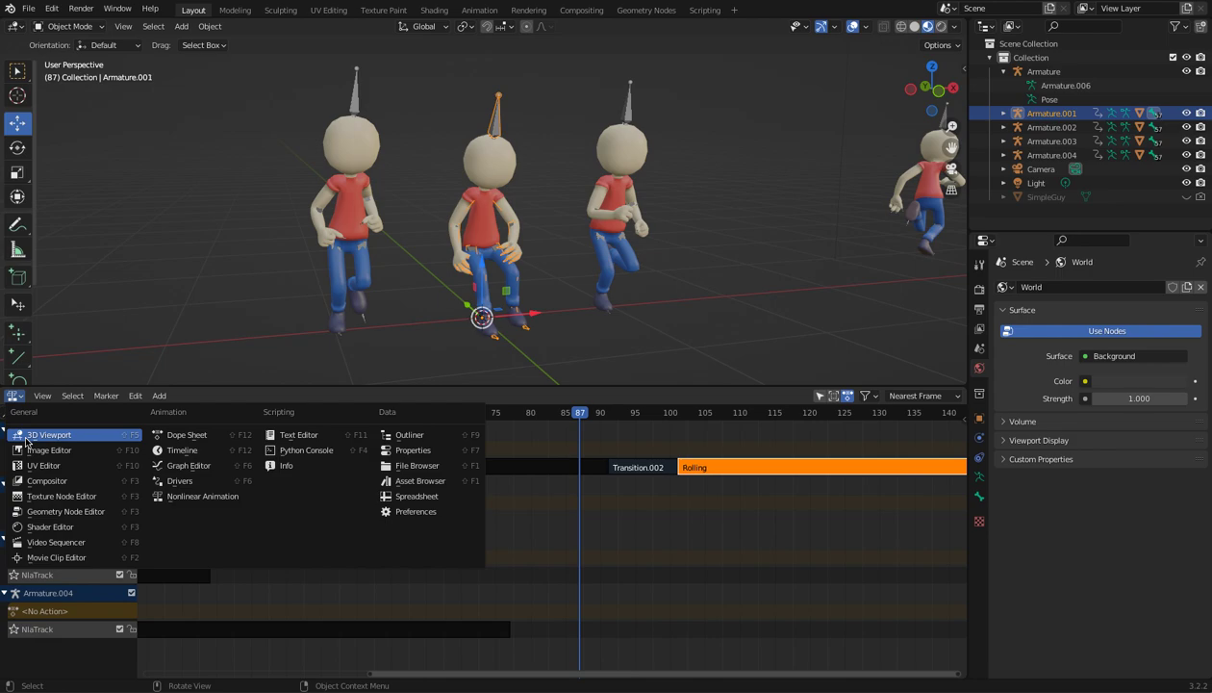
click(183, 452)
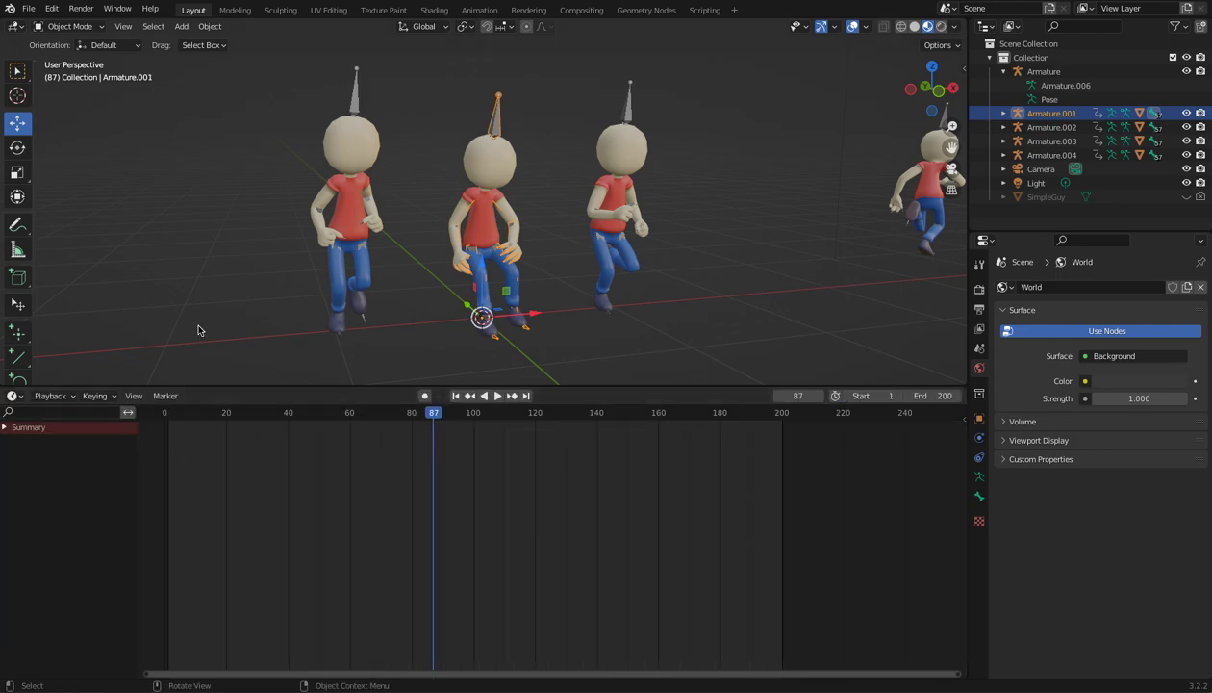
- Delete the left, middle and far-right characters' armatures and meshes, then replay from the start
click(354, 102)
click(358, 108)
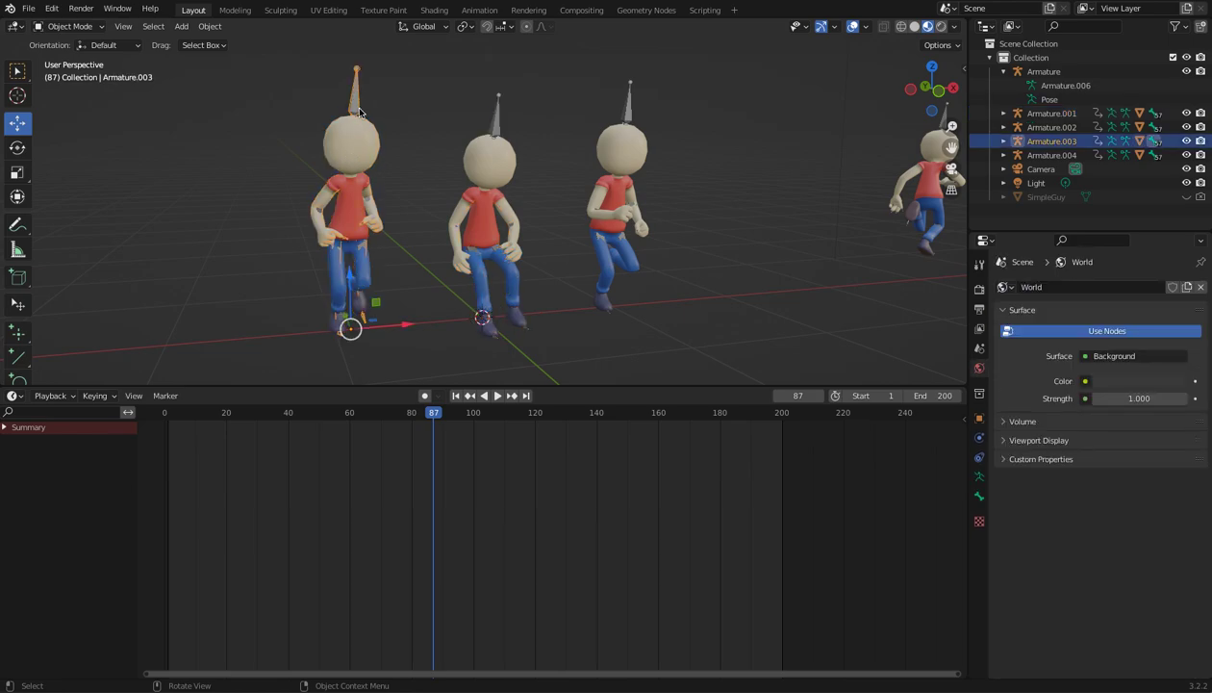
click(350, 131)
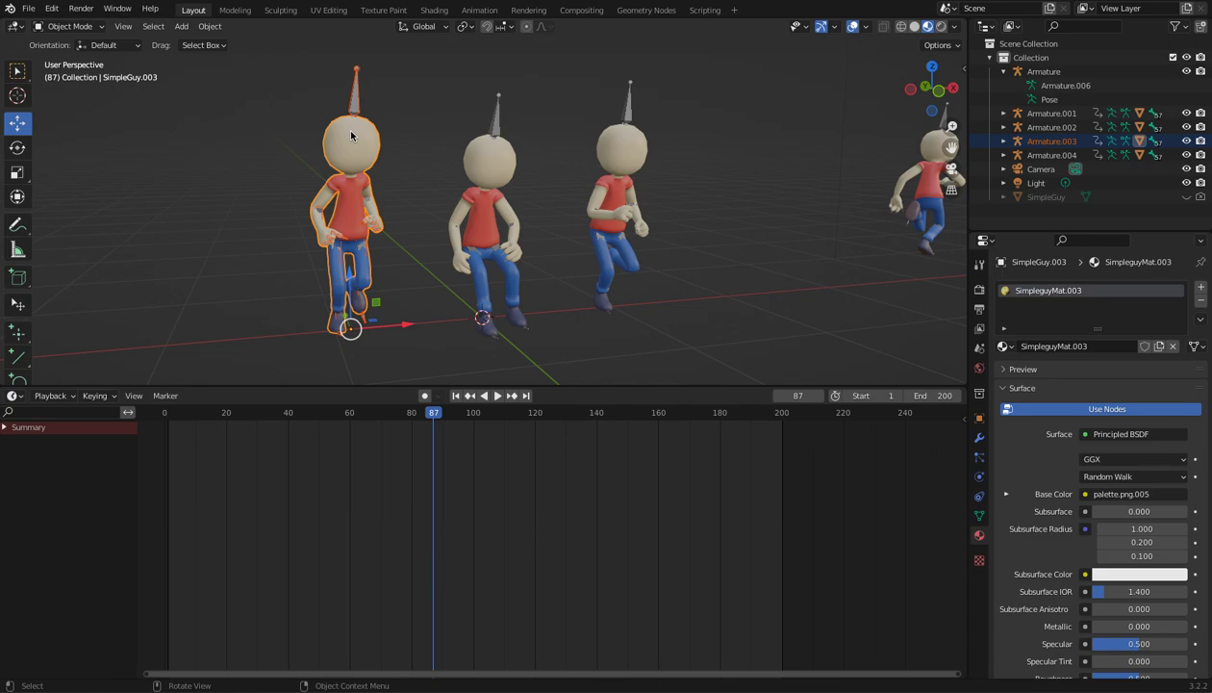
key(Delete)
click(629, 108)
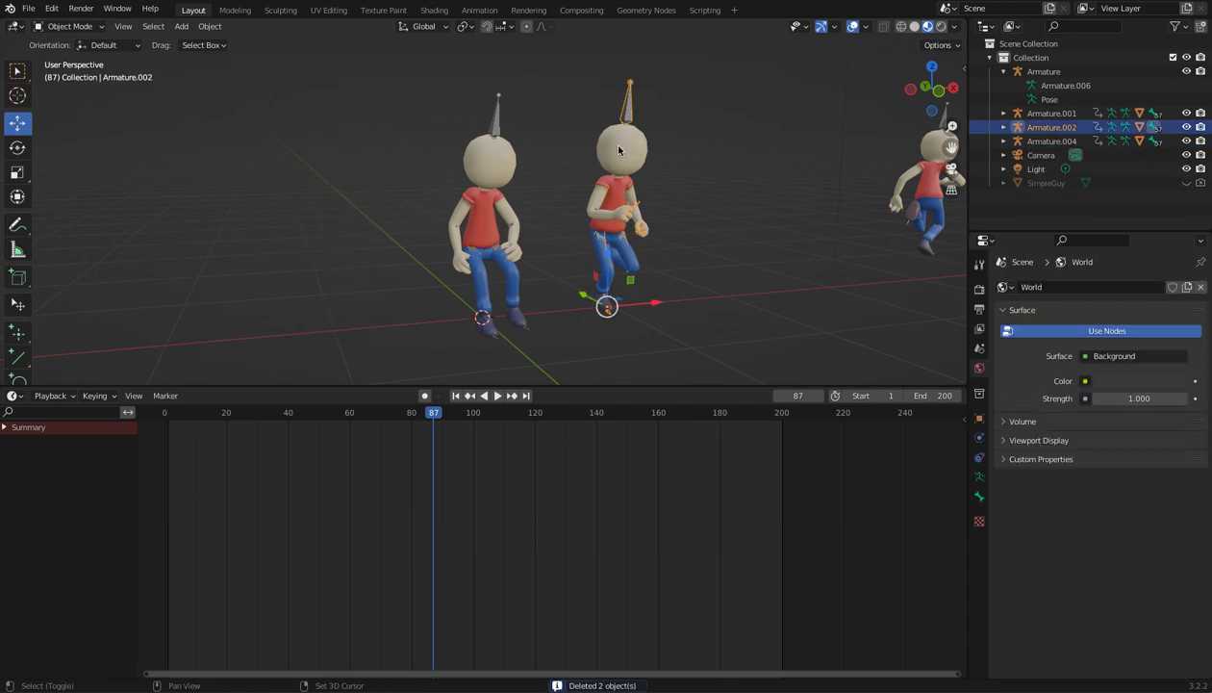
click(610, 145)
key(Delete)
click(920, 159)
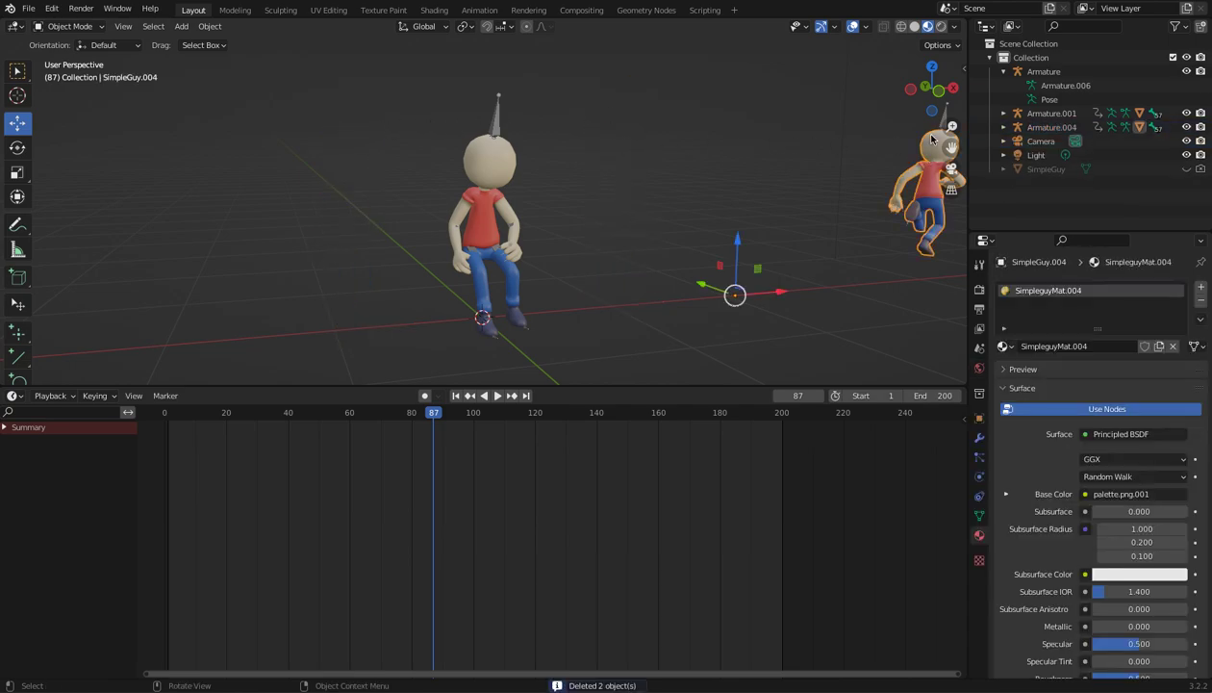
click(947, 116)
key(Delete)
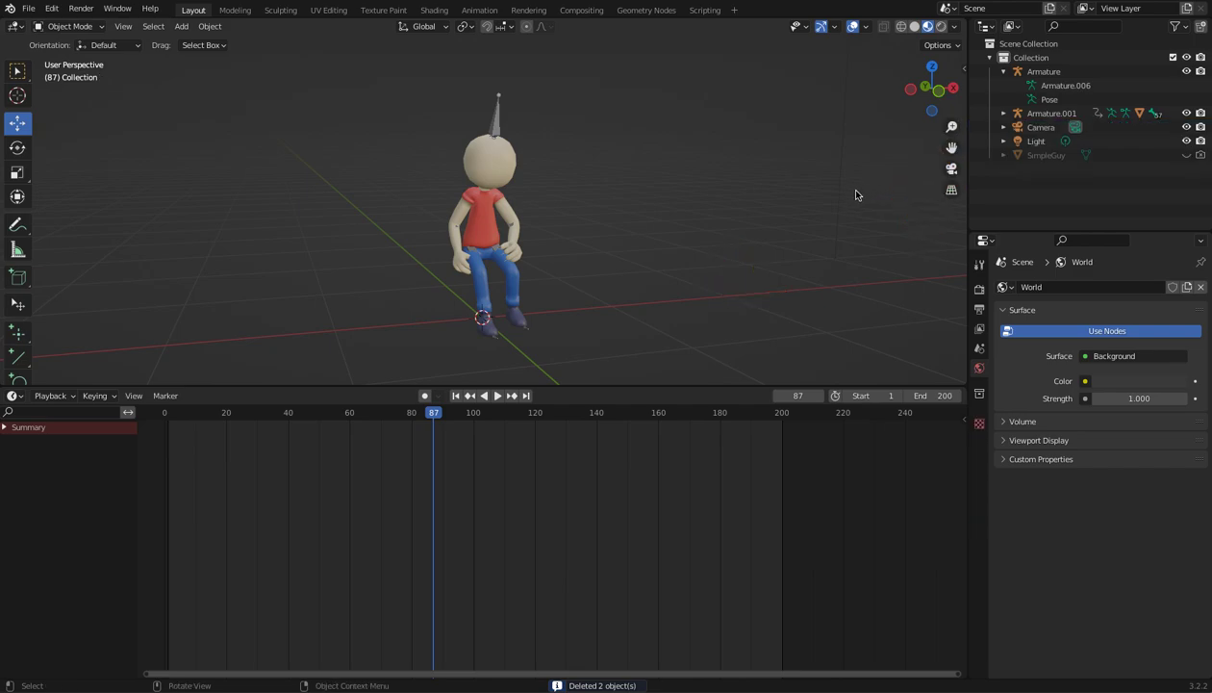
drag(433, 411, 169, 413)
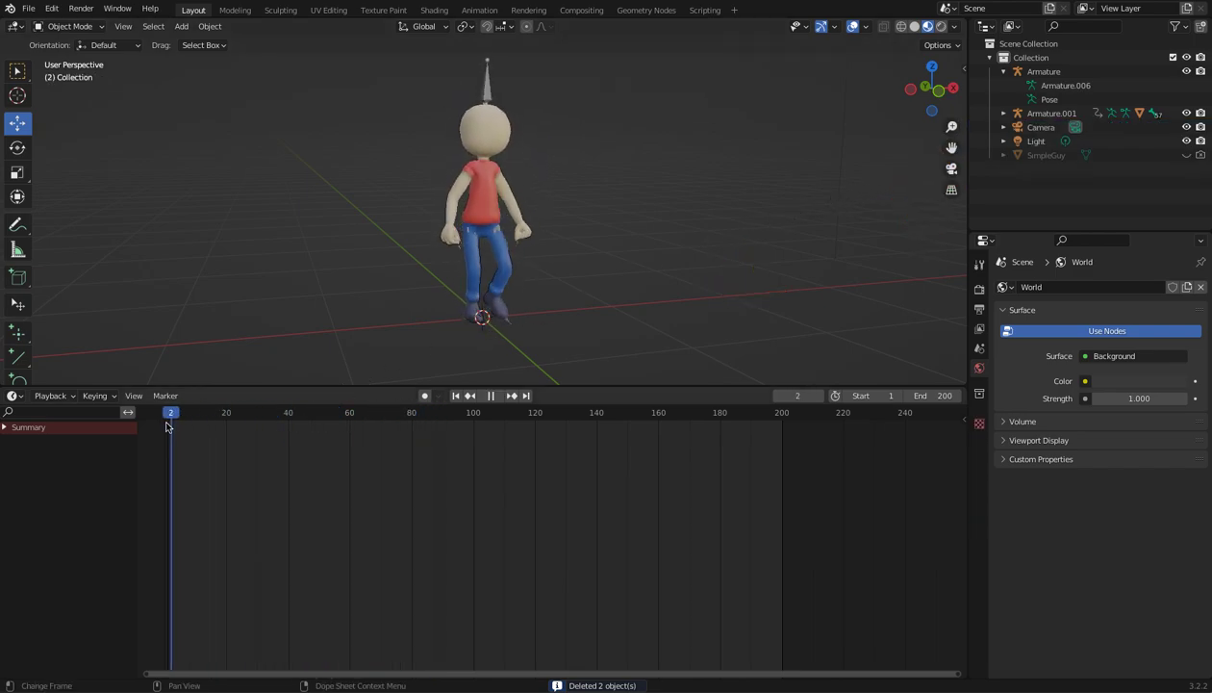
key(space)
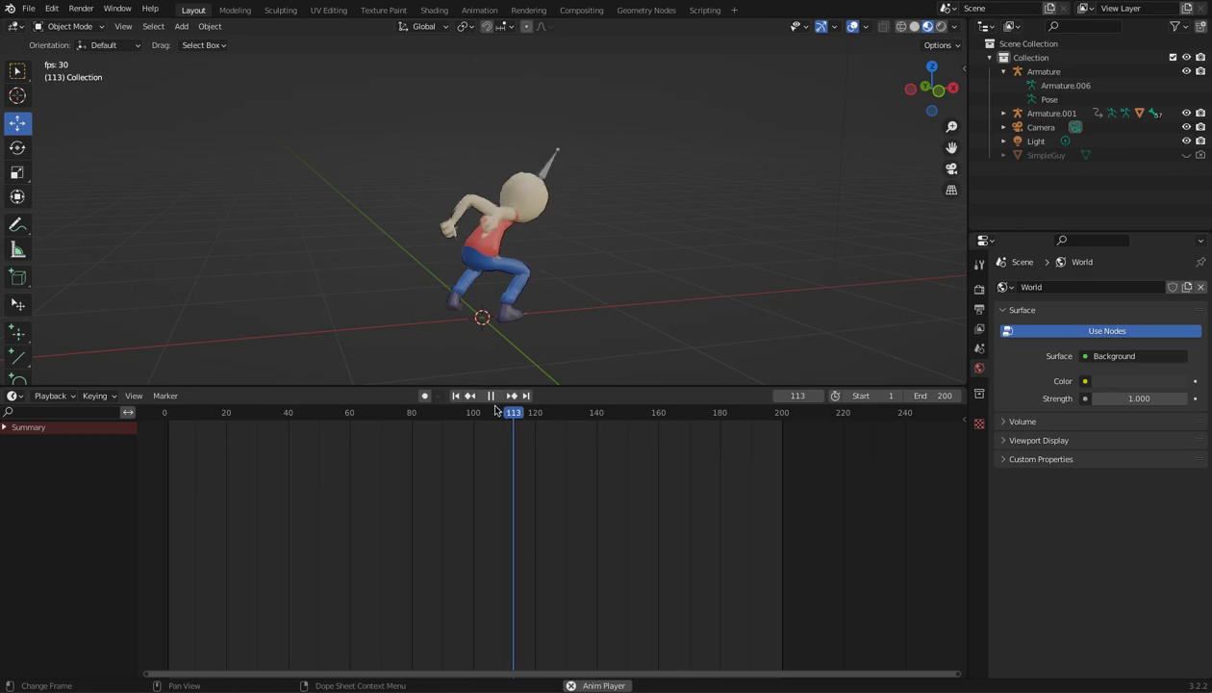
drag(524, 388, 548, 517)
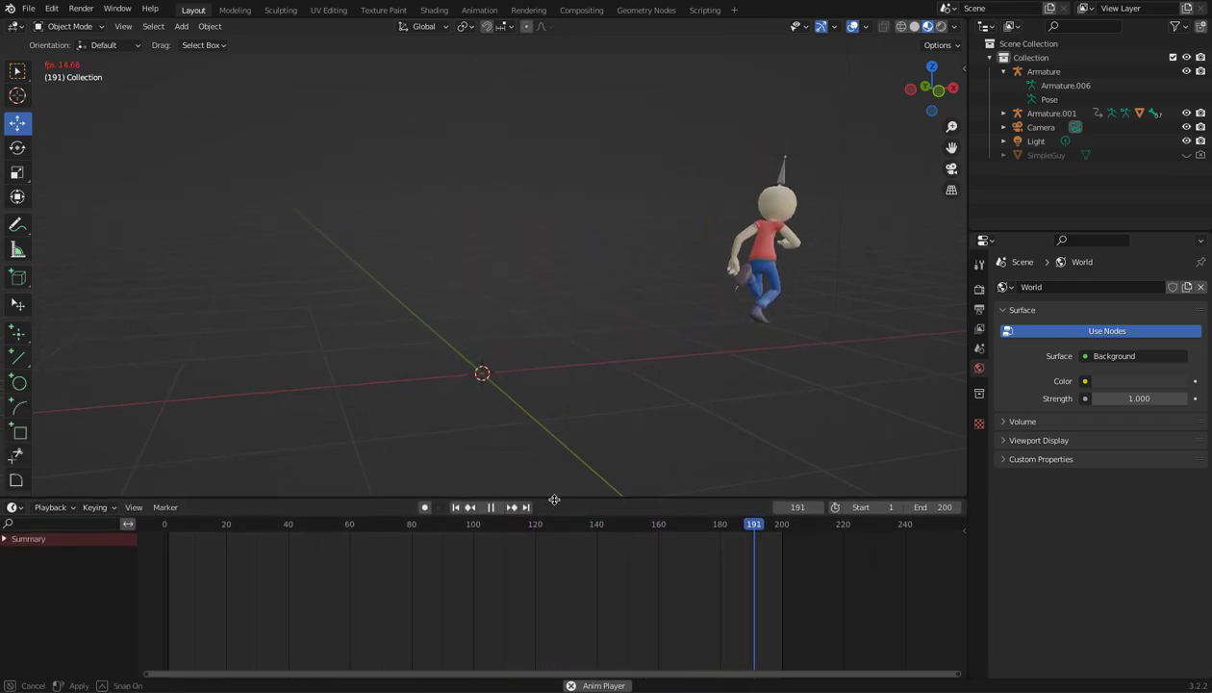
- Pause playback at frame 18 and orbit the view around Armature.001
click(491, 510)
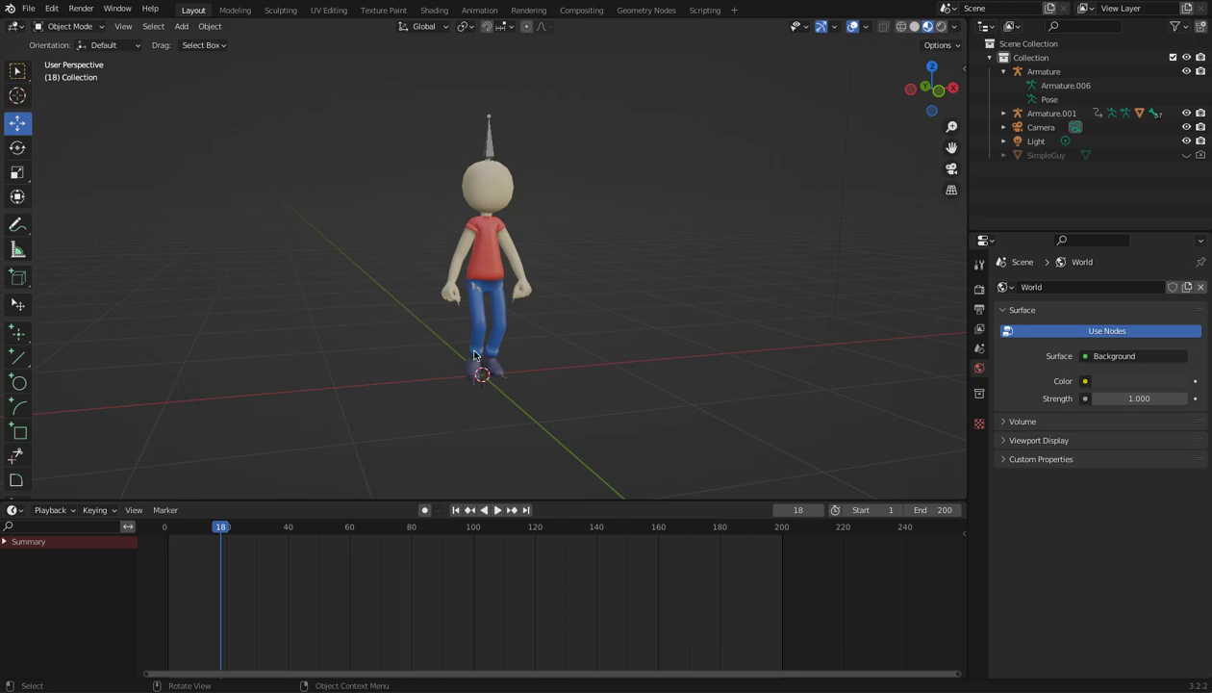
mouse_move(487, 431)
middle_down()
mouse_move(298, 435)
mouse_move(513, 432)
mouse_move(474, 427)
mouse_move(475, 438)
middle_up()
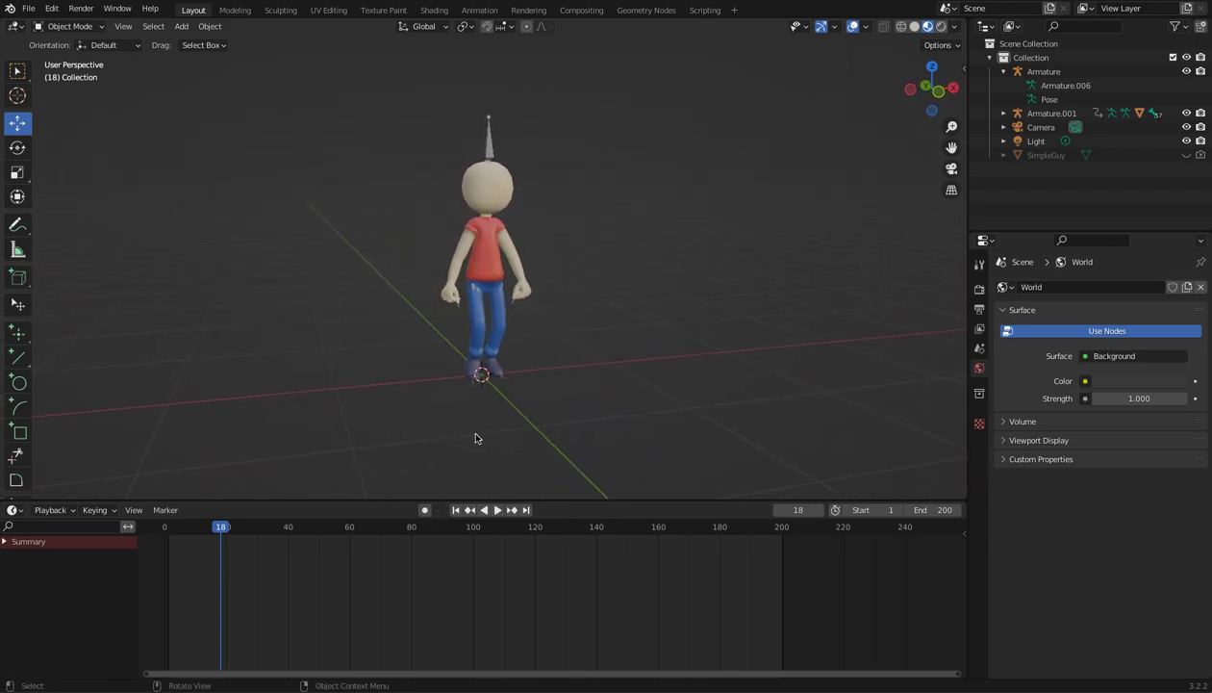